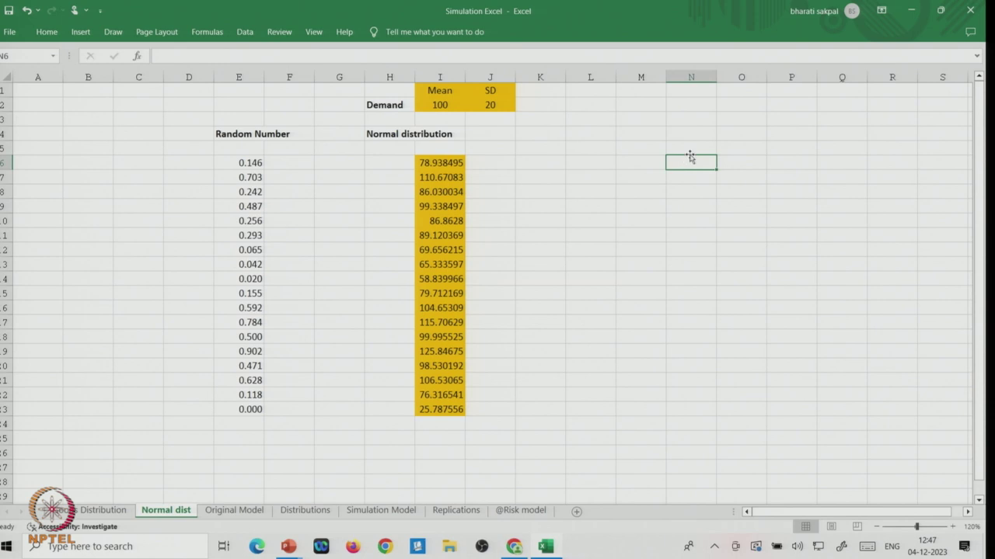
# - Enter the heading Function in cell N4 and the expression 2X+30 below it in N5
pyautogui.click(687, 136)
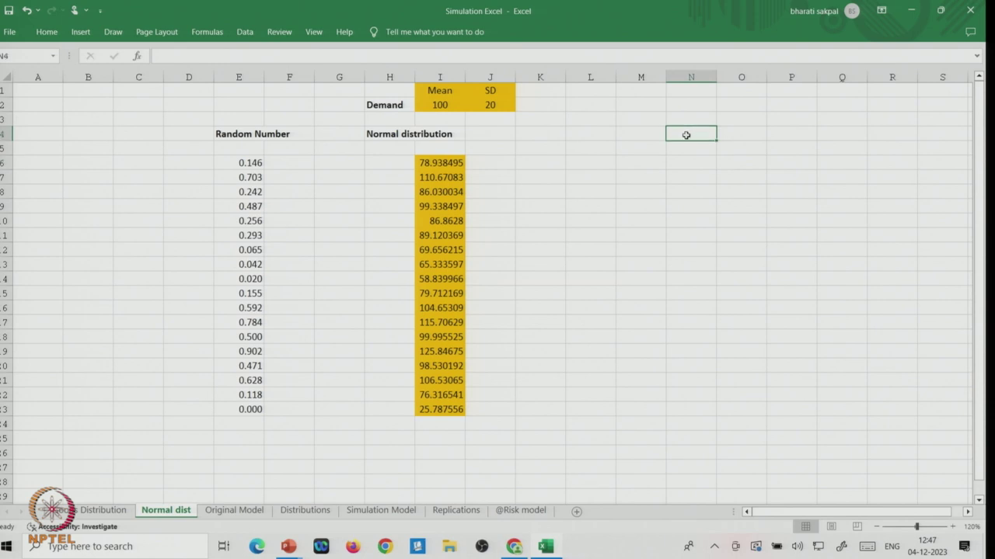
pyautogui.write('Function')
pyautogui.press('Return')
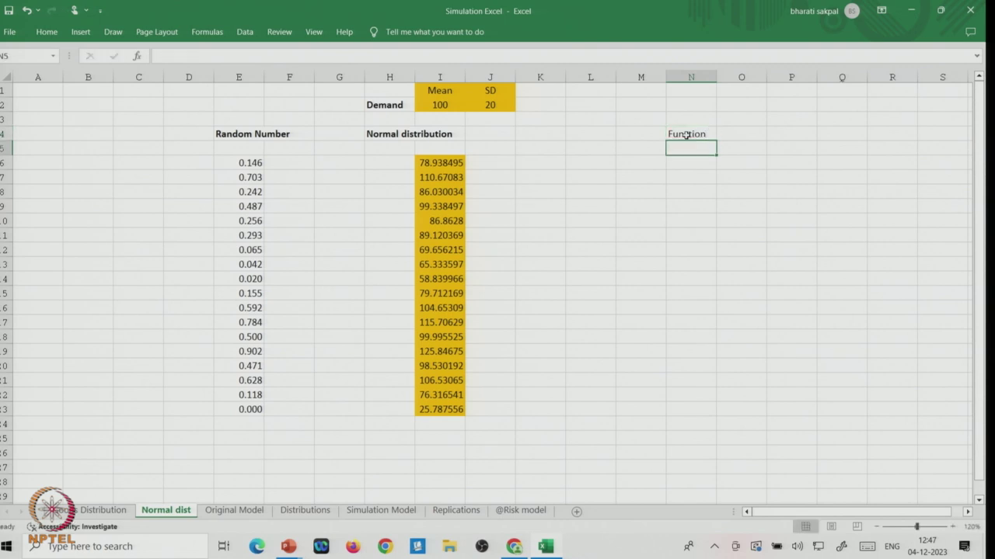
pyautogui.click(683, 160)
pyautogui.click(681, 147)
pyautogui.write('2X+30')
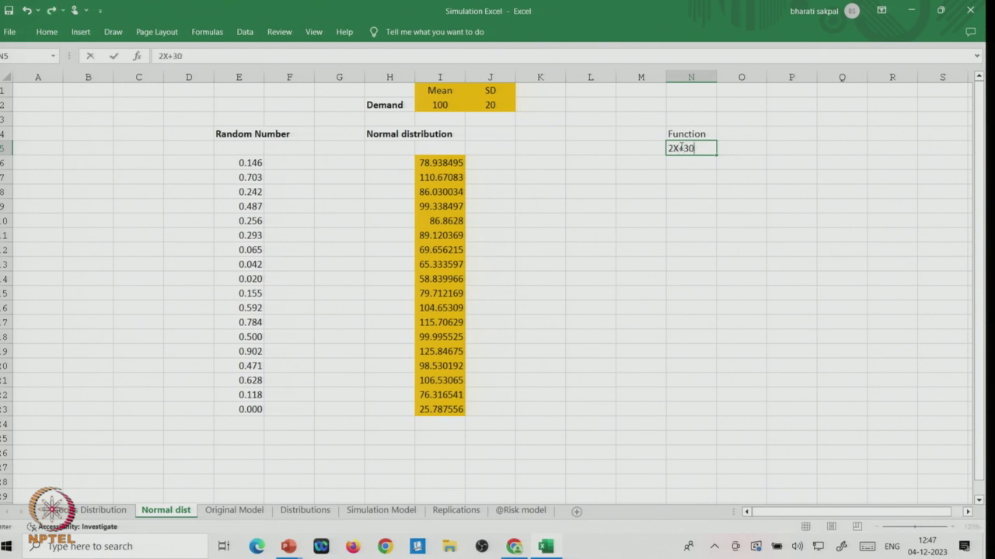
pyautogui.press('Return')
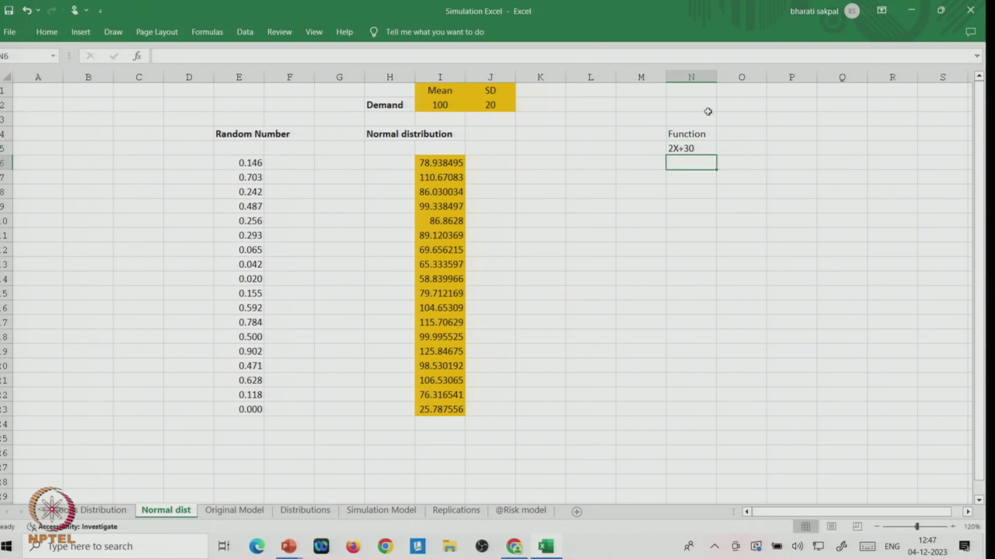
pyautogui.click(678, 148)
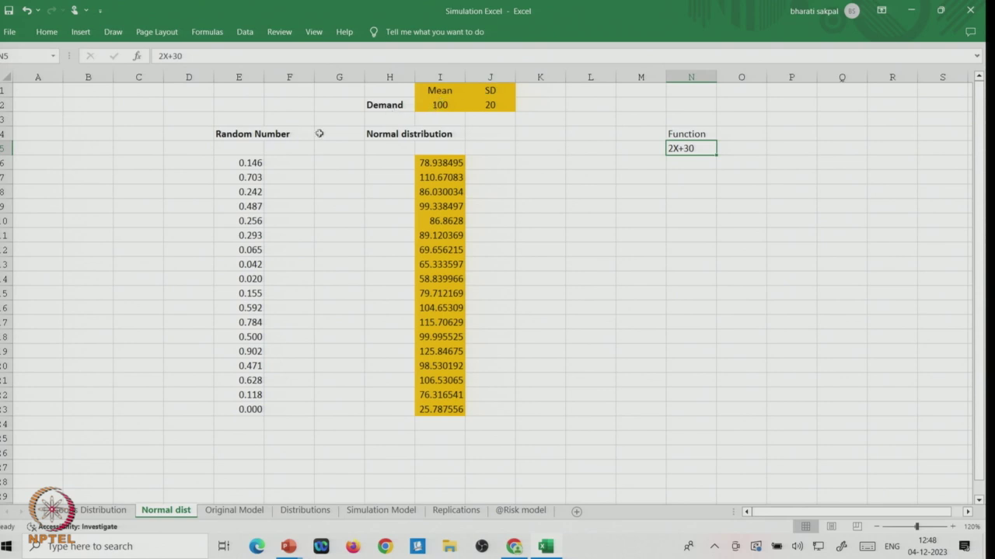
pyautogui.moveTo(70, 144); pyautogui.dragTo(104, 469)
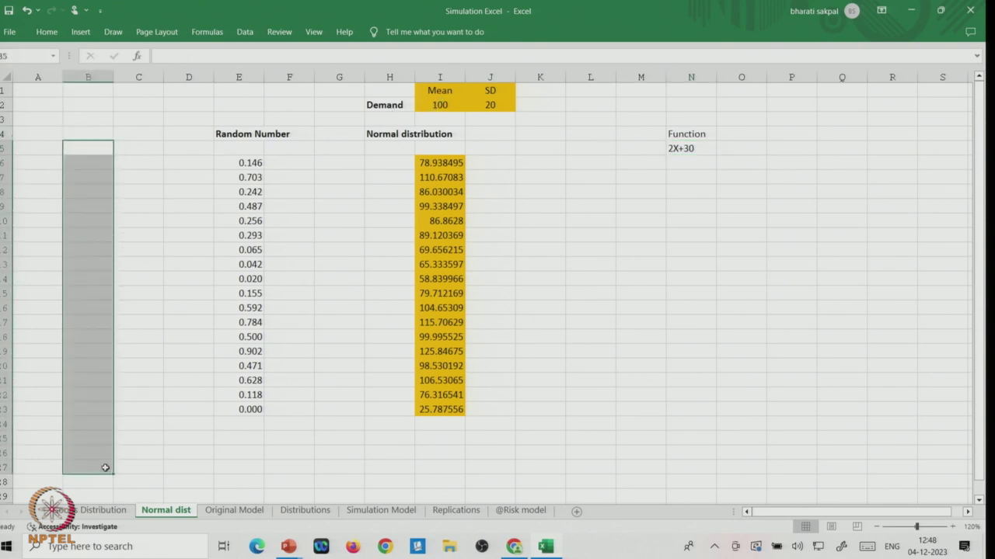
pyautogui.click(438, 101)
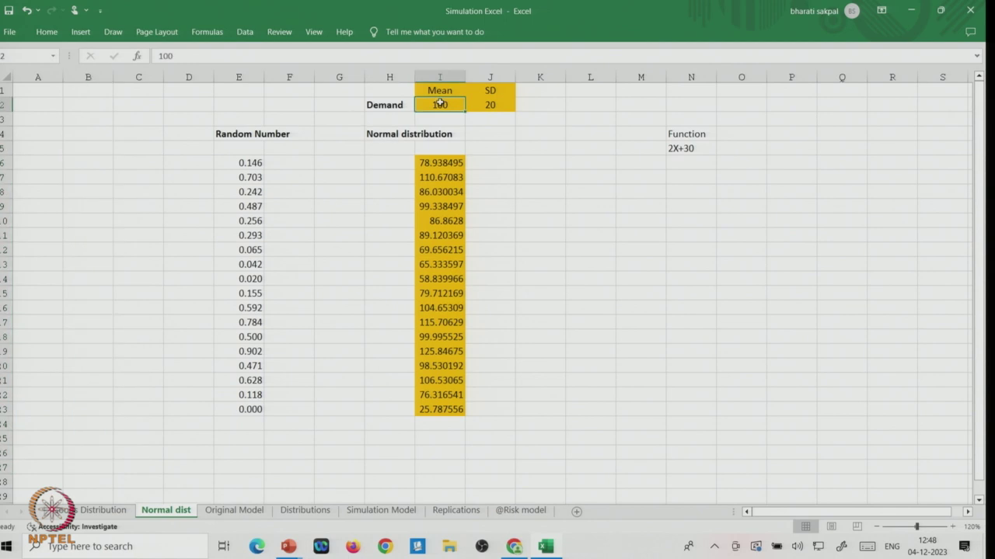
pyautogui.click(490, 104)
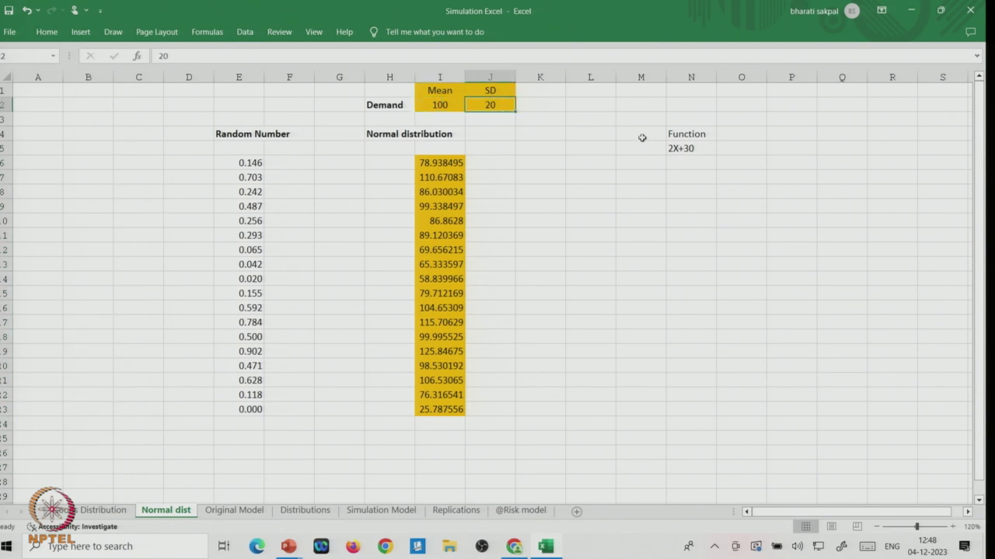
pyautogui.click(689, 148)
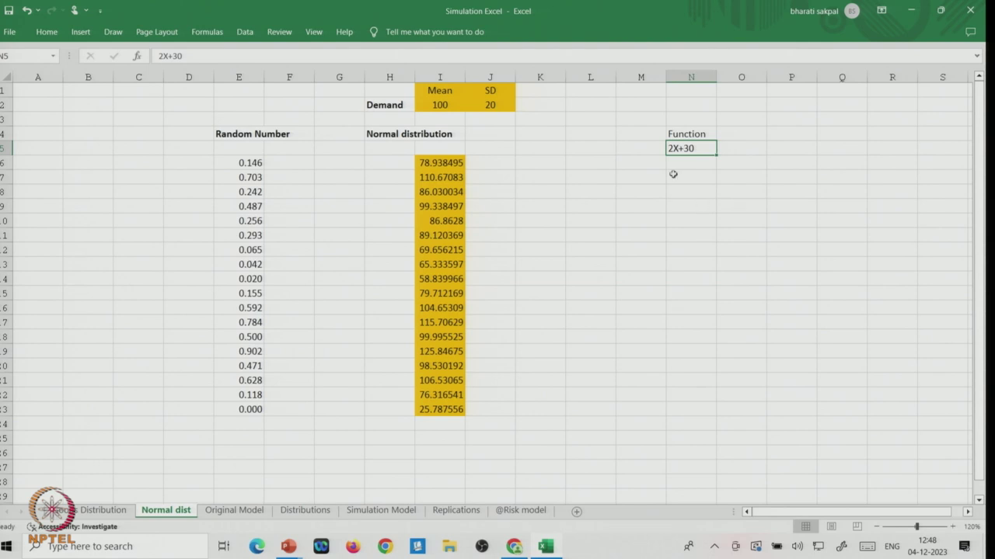
pyautogui.click(690, 133)
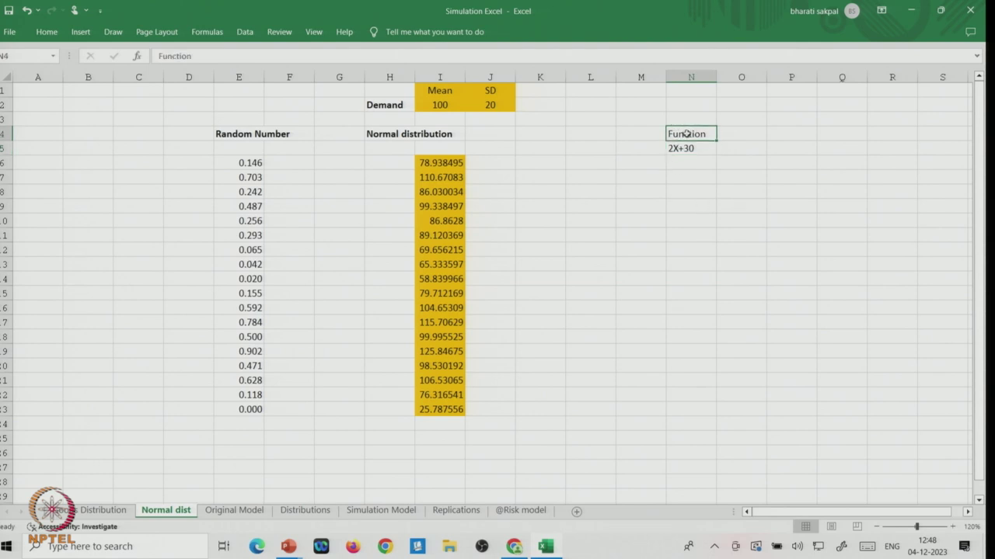
pyautogui.click(606, 293)
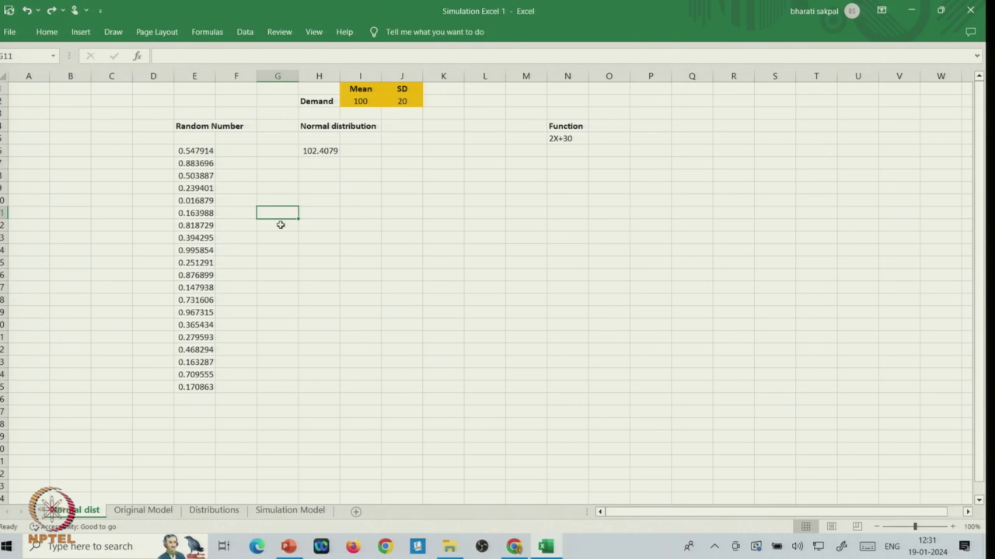
# - Clear the existing random numbers from cells E6 to E25
pyautogui.click(194, 151)
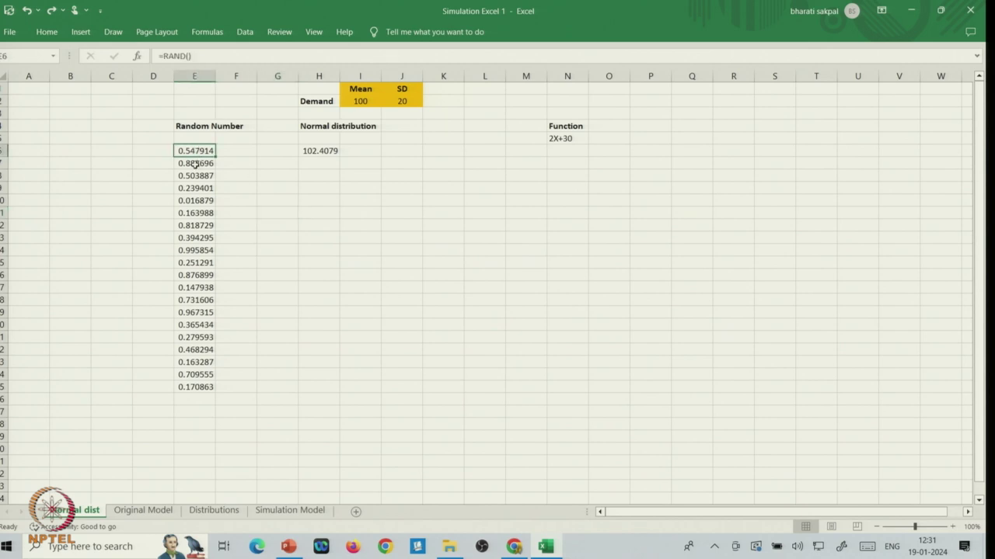
pyautogui.moveTo(194, 151); pyautogui.dragTo(201, 382)
pyautogui.press('Delete')
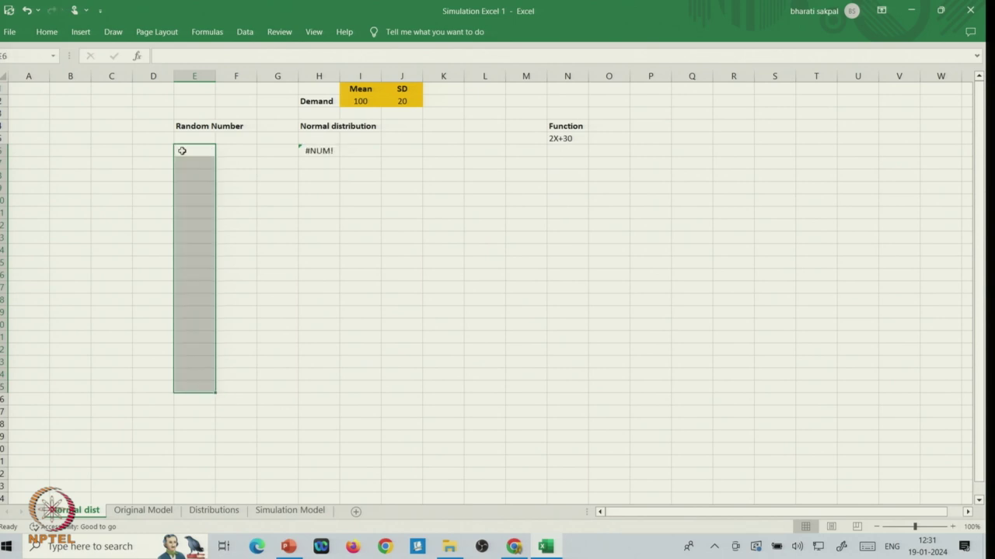
# - Enter =RAND() in cell E6 and fill it down to E25
pyautogui.click(185, 150)
pyautogui.write('=ra')
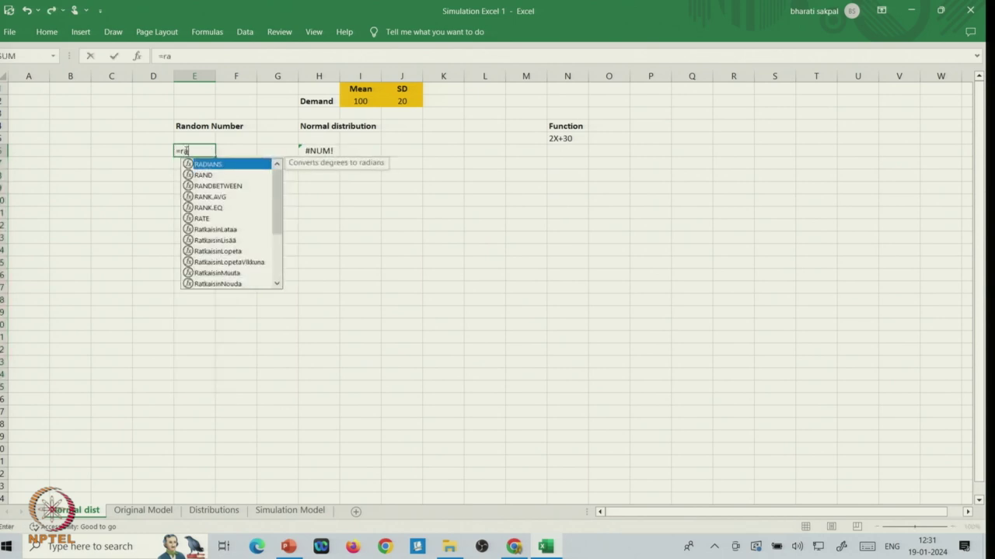
pyautogui.write('nd')
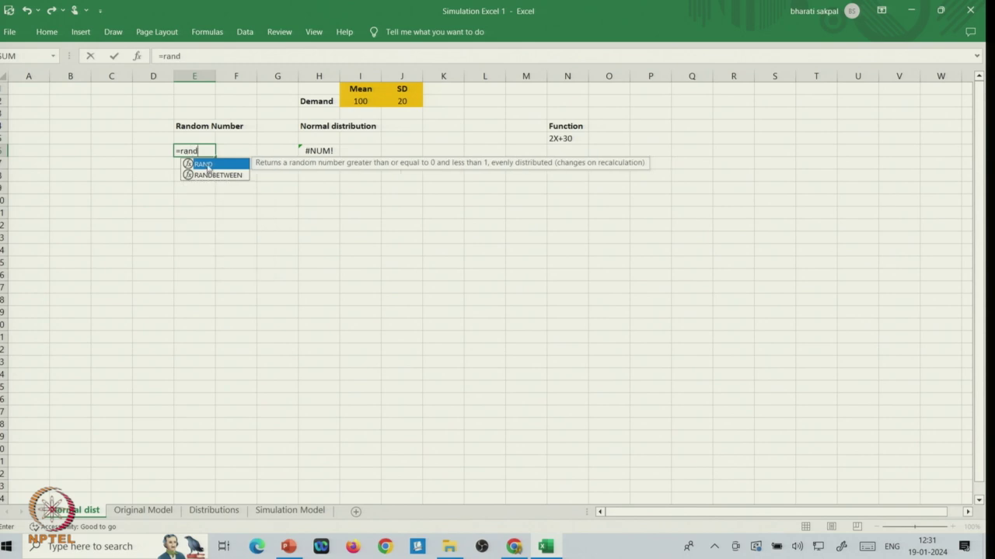
pyautogui.doubleClick(207, 163)
pyautogui.write(')')
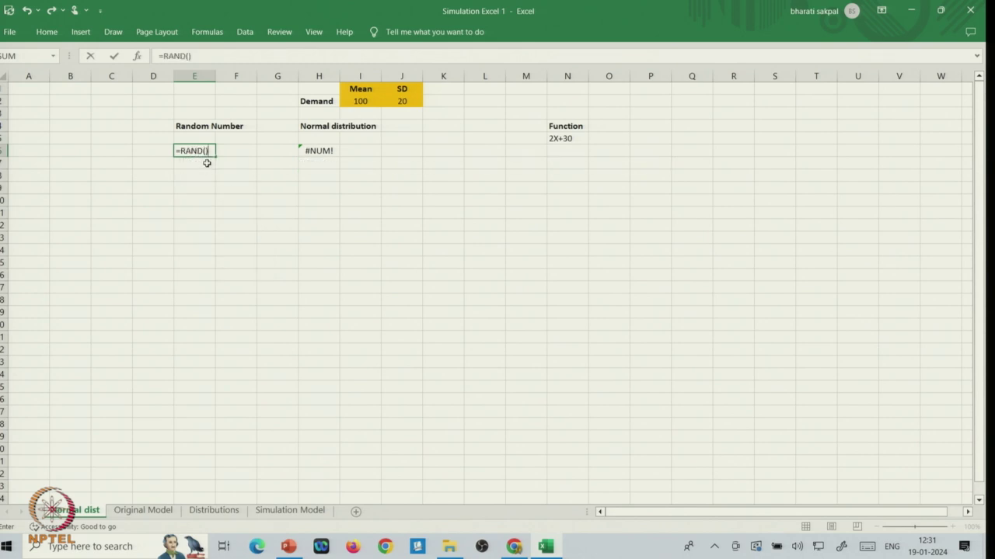
pyautogui.press('Return')
pyautogui.click(208, 153)
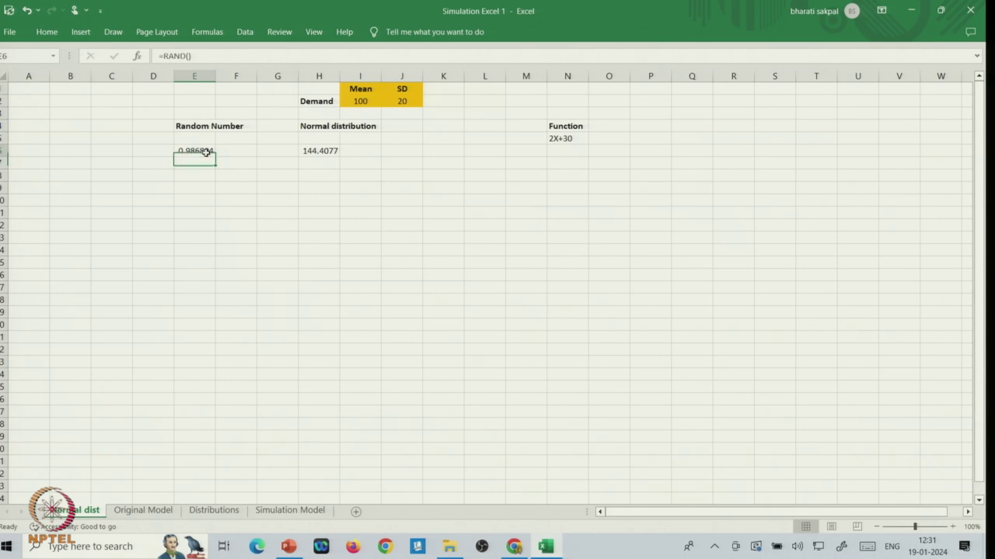
pyautogui.moveTo(217, 154); pyautogui.dragTo(215, 390)
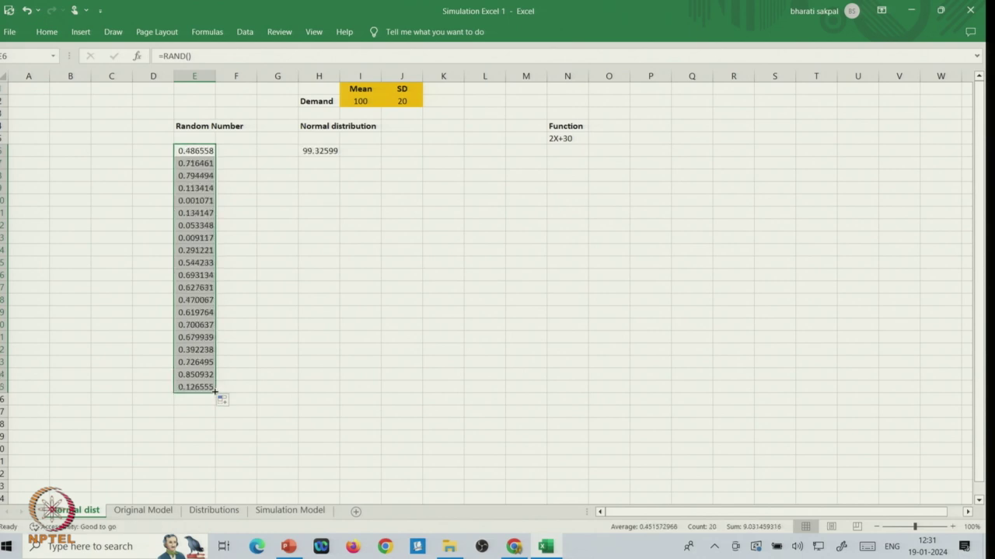
# - Label the random numbers' range by entering 0<U<1 in cell E5 under the Random Number heading
pyautogui.click(201, 169)
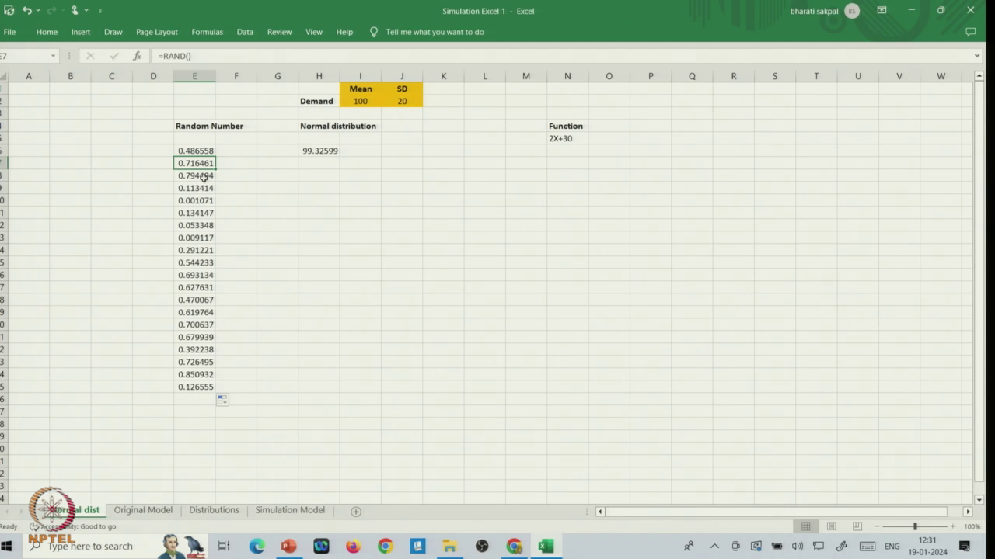
pyautogui.click(193, 139)
pyautogui.write('0')
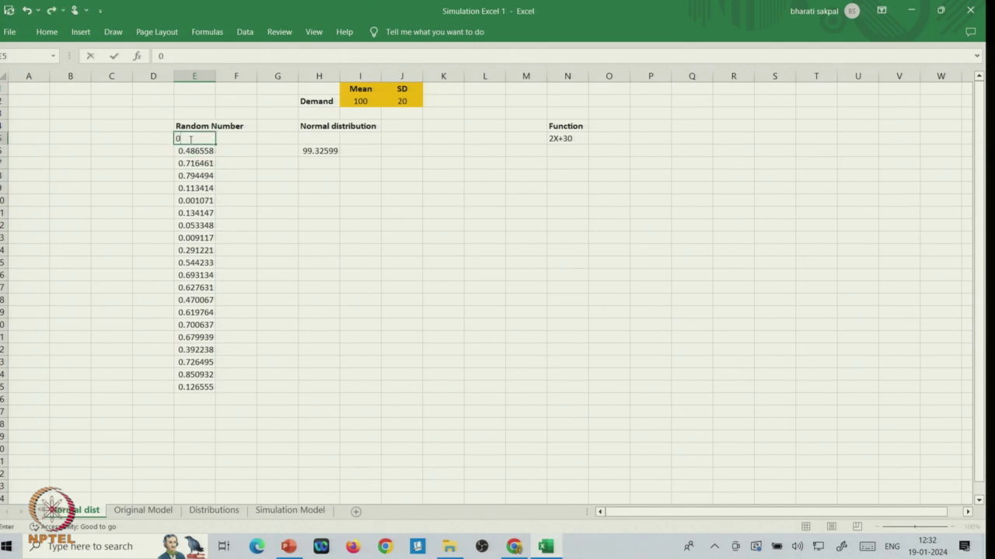
pyautogui.write('<U<1')
pyautogui.press('Return')
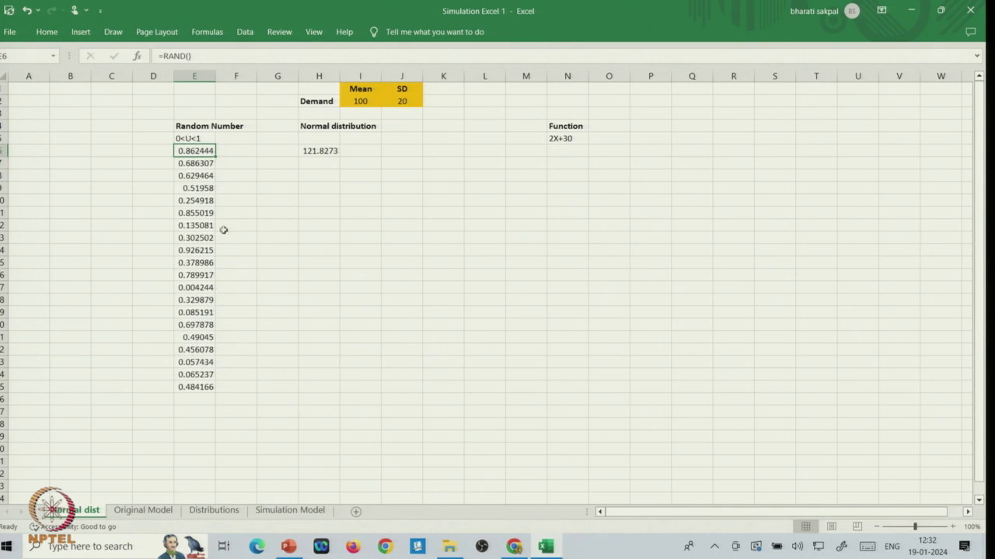
# - Enter the label Scheme in cell H5 under the Normal distribution heading
pyautogui.click(319, 150)
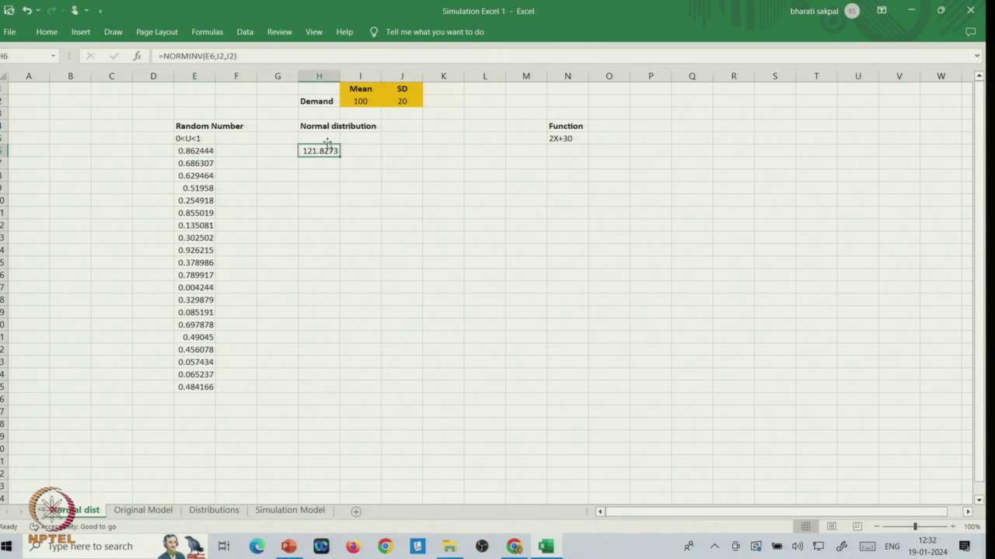
pyautogui.click(313, 136)
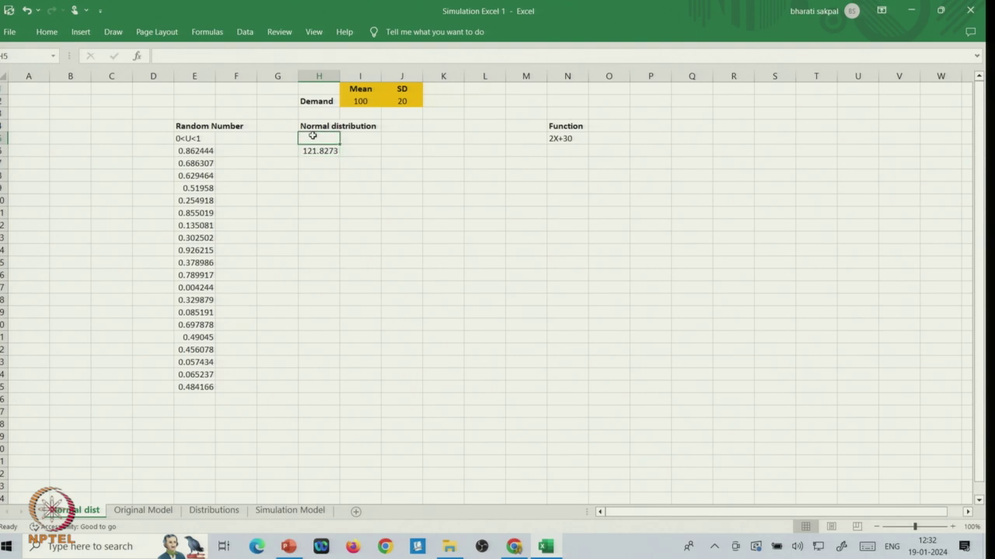
pyautogui.write('Scheme')
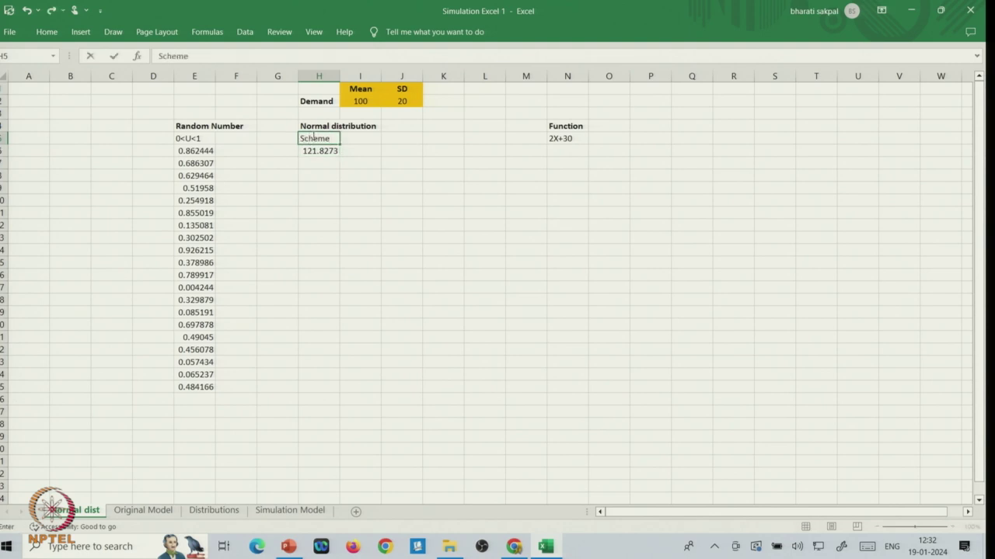
pyautogui.press('Return')
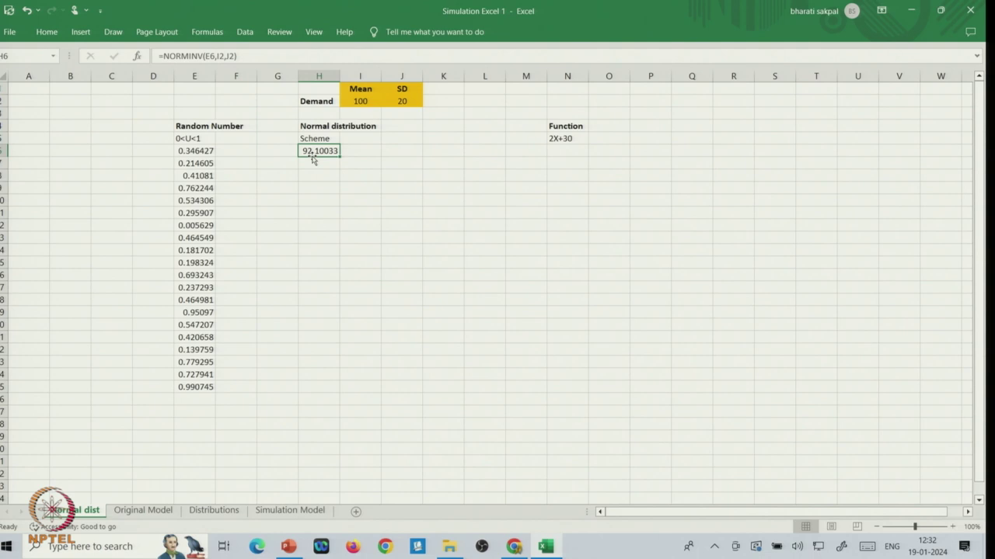
# - Clear cell H6 and start a new NORMINV formula there with E6 as the probability
pyautogui.press('Delete')
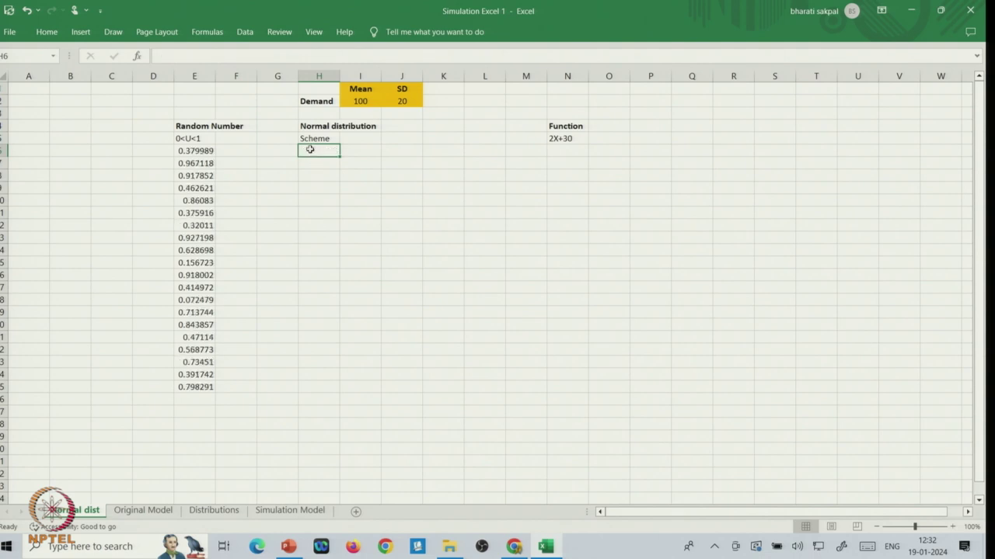
pyautogui.write('=')
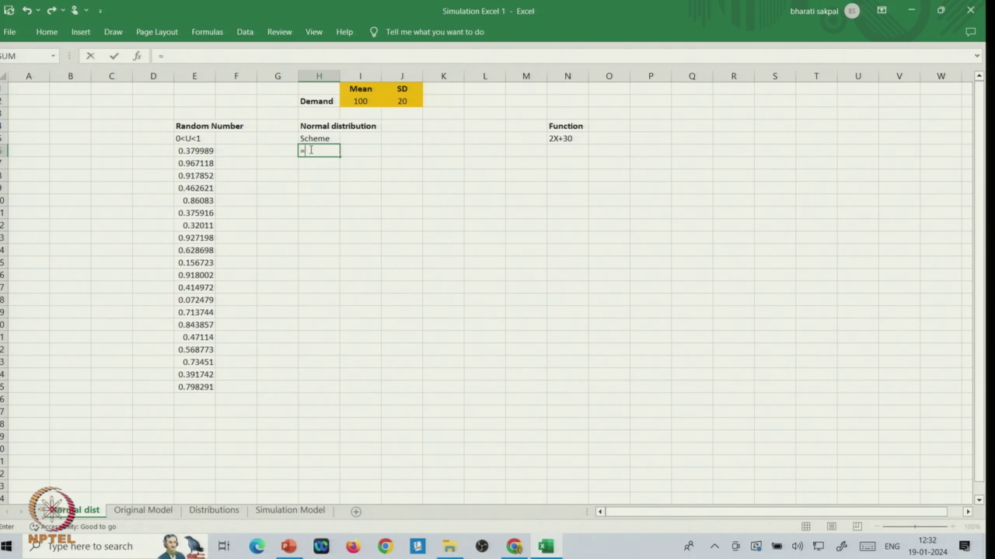
pyautogui.write('nor')
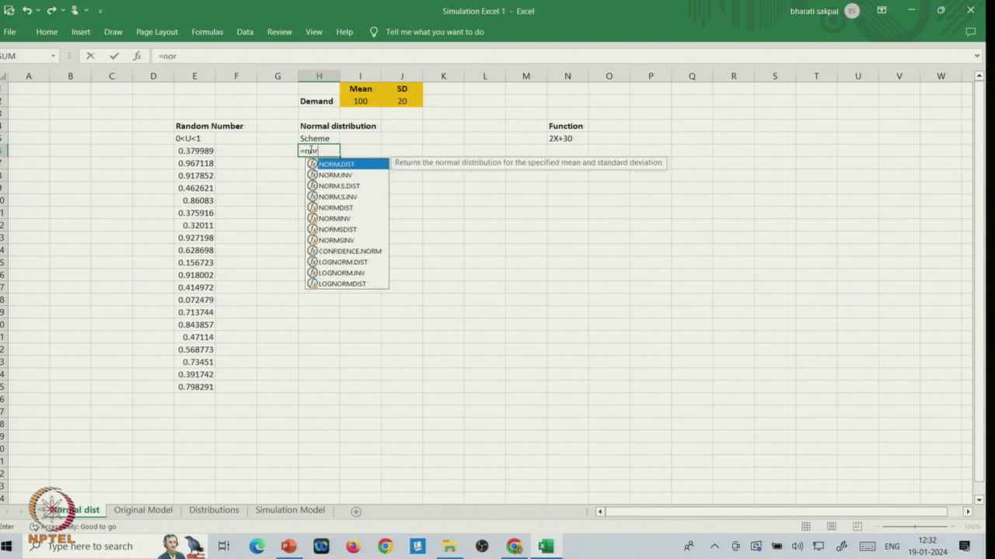
pyautogui.doubleClick(339, 219)
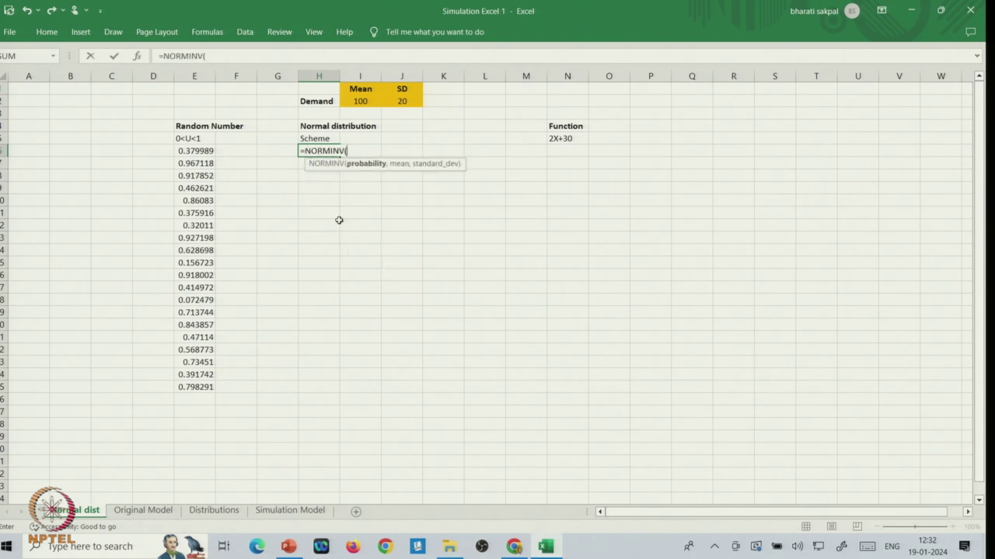
pyautogui.click(195, 152)
pyautogui.write(',')
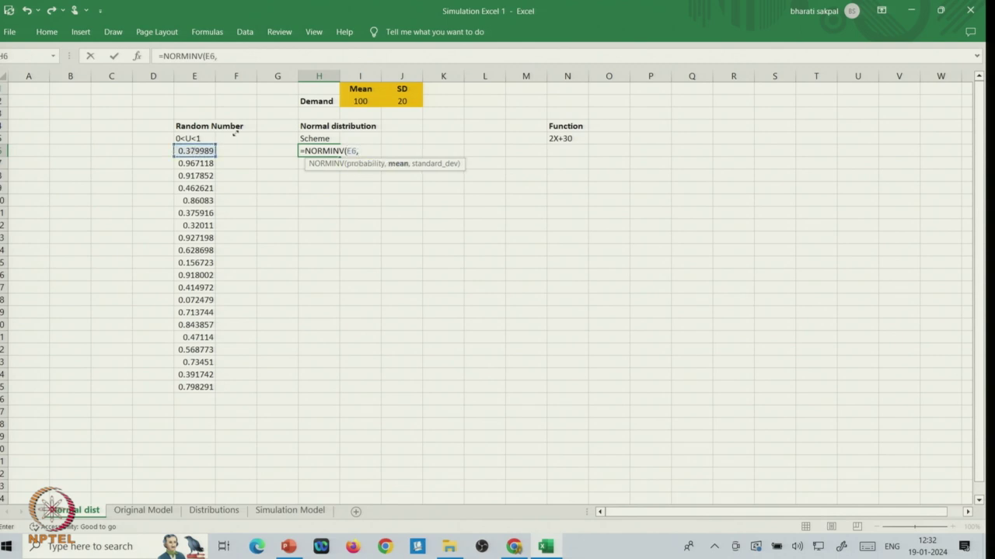
# - Add the demand mean to the NORMINV formula as the absolute reference $I$2
pyautogui.click(362, 101)
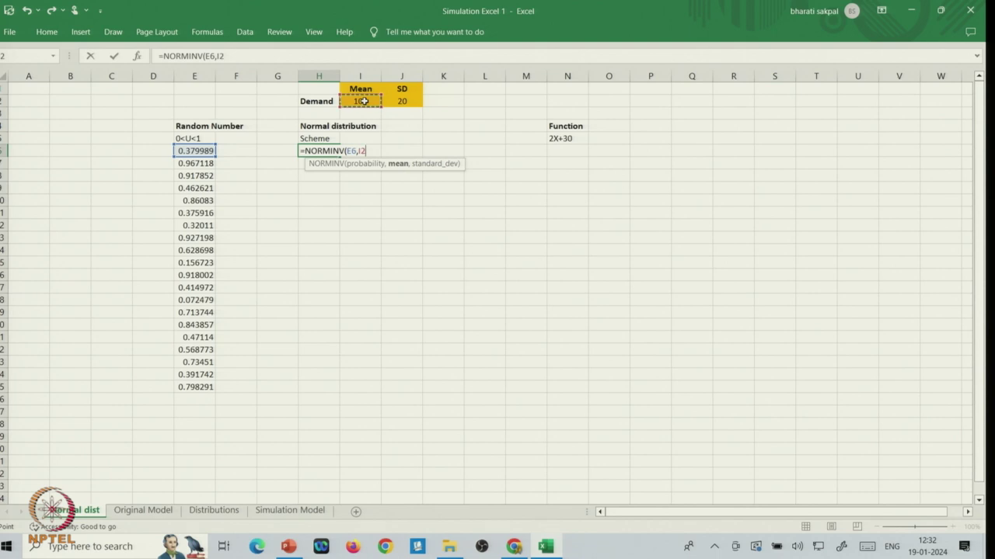
pyautogui.click(362, 150)
pyautogui.write('$')
pyautogui.click(358, 151)
pyautogui.write('$')
pyautogui.click(378, 151)
pyautogui.write(',')
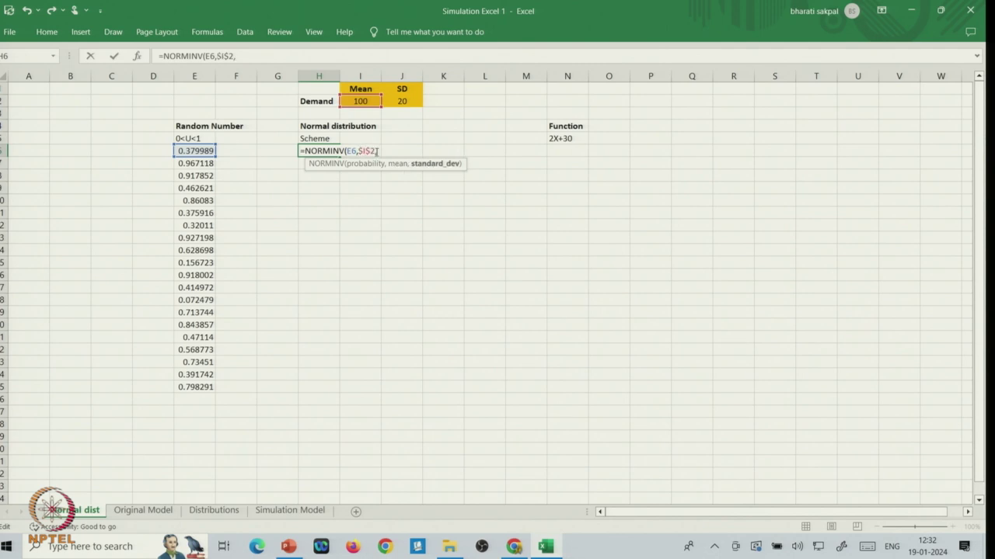
# - Complete the NORMINV formula with $J$2 as the standard deviation and fill it from H6 down to H25
pyautogui.click(402, 101)
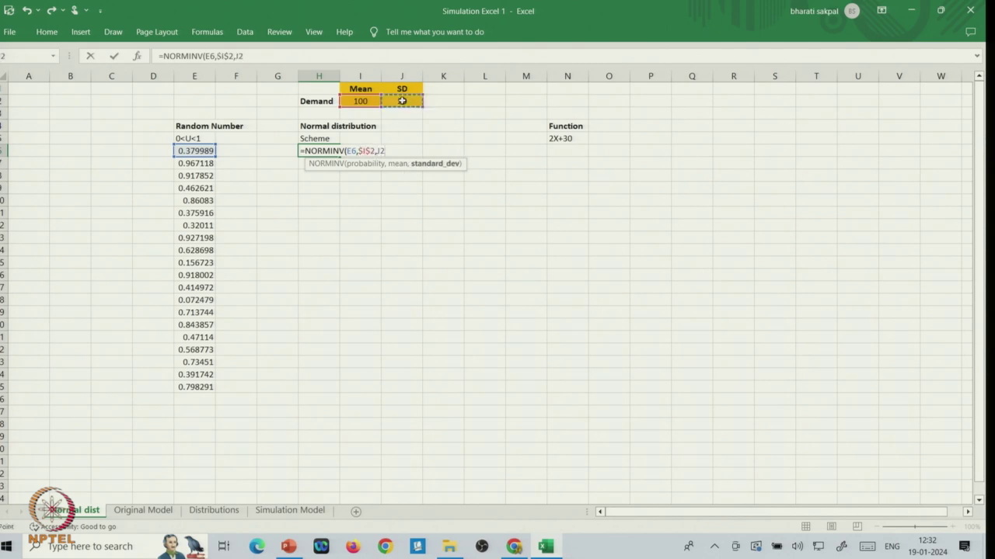
pyautogui.click(380, 150)
pyautogui.write('$')
pyautogui.write('$J$2)')
pyautogui.press('Return')
pyautogui.click(319, 150)
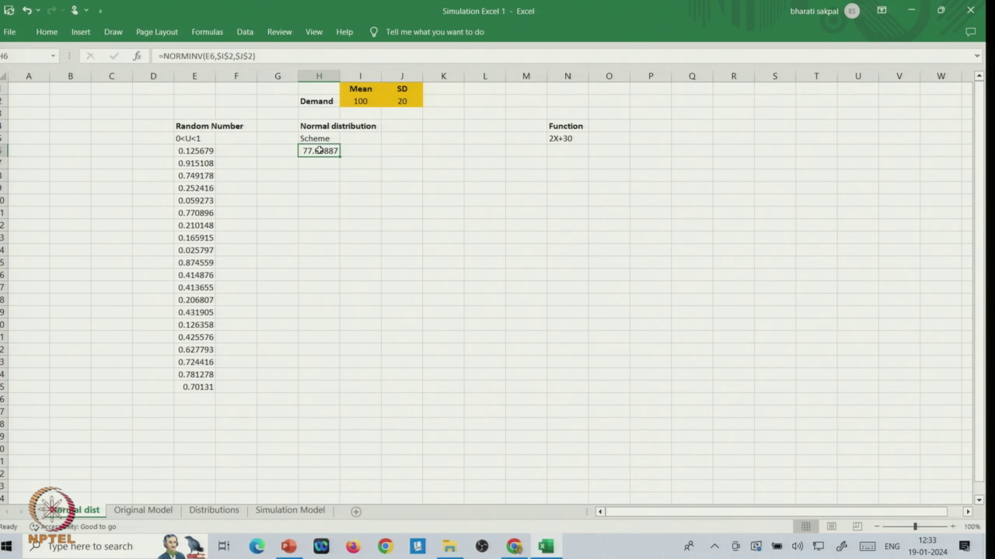
pyautogui.moveTo(339, 157); pyautogui.dragTo(335, 387)
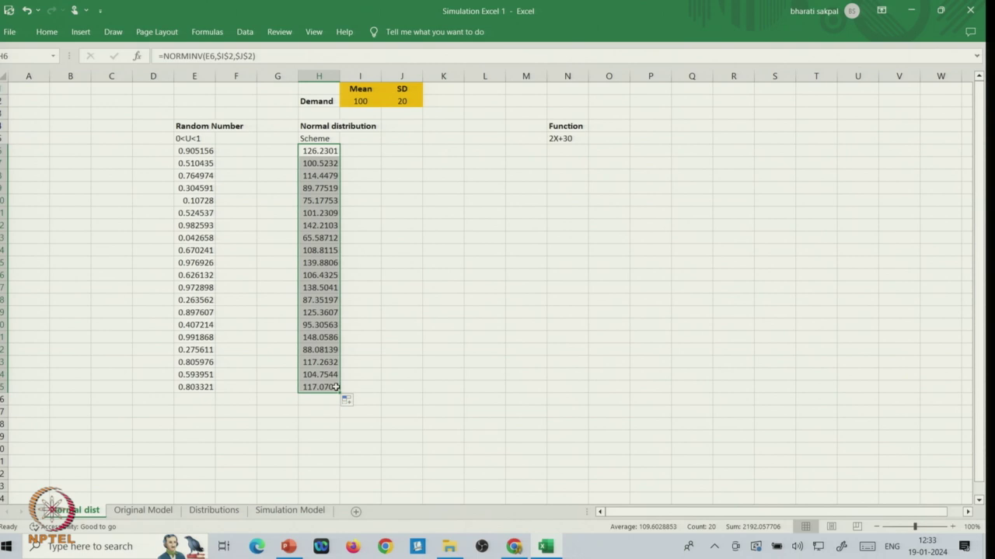
pyautogui.moveTo(35, 126); pyautogui.dragTo(44, 397)
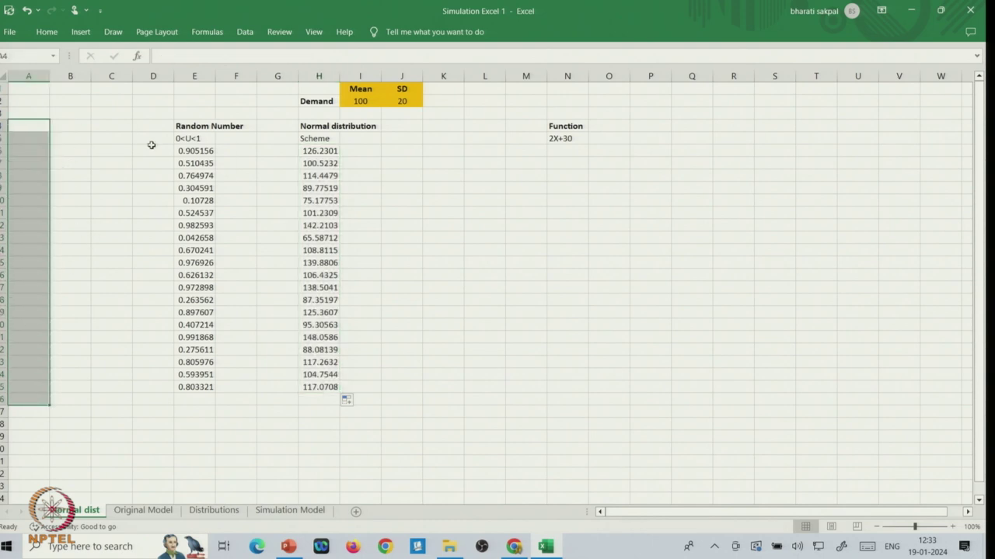
pyautogui.click(361, 102)
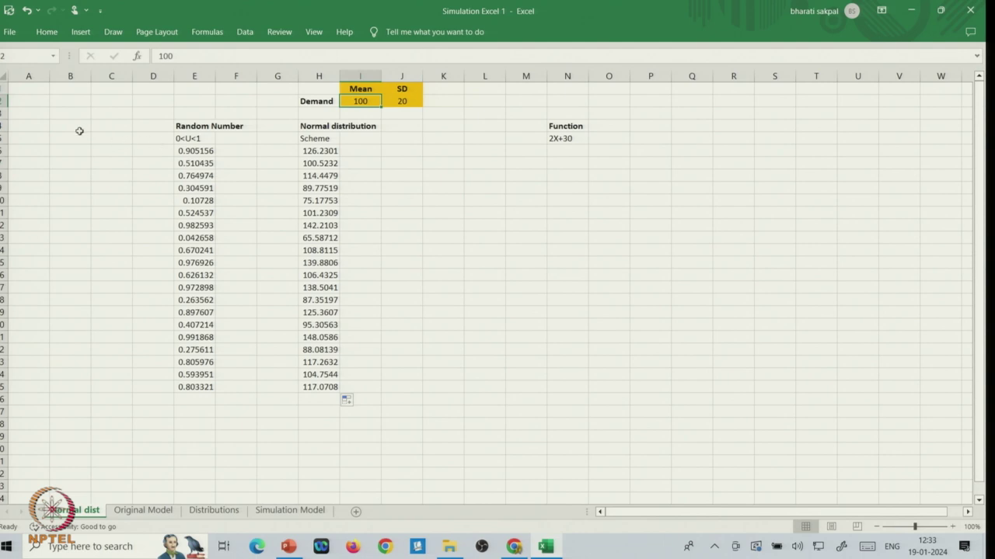
pyautogui.moveTo(34, 123); pyautogui.dragTo(49, 478)
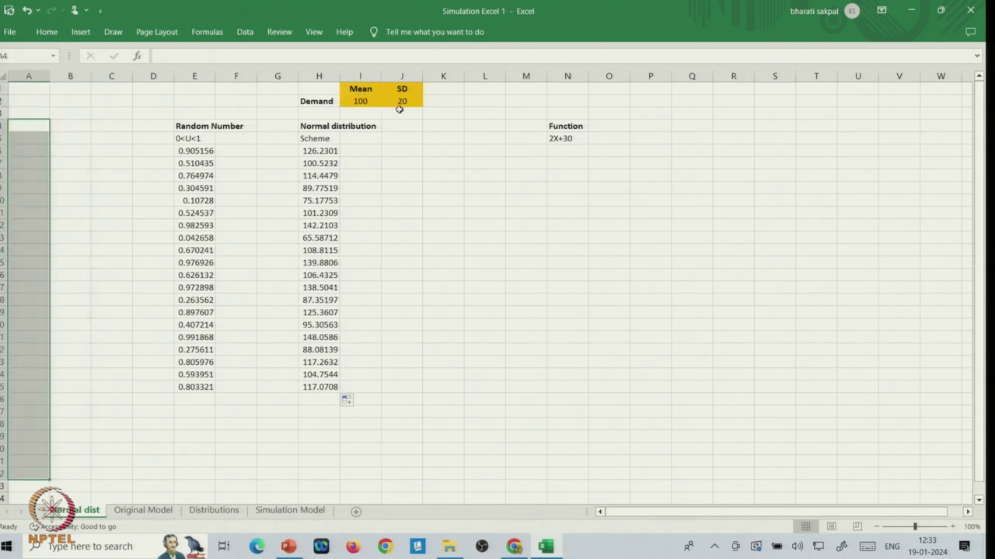
pyautogui.click(318, 152)
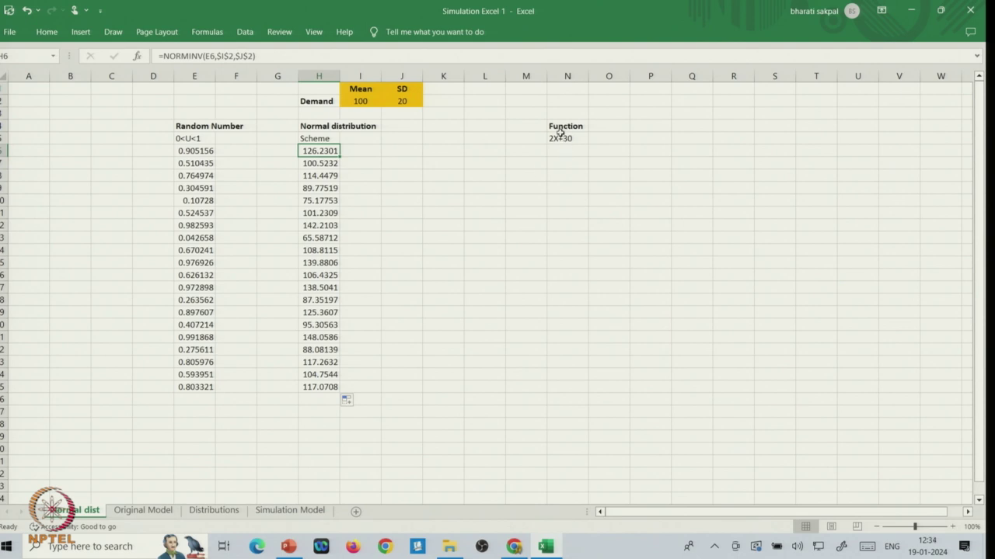
# - Sketch a system box in the blank area beside the table and change the Function heading in N4 to System Output
pyautogui.moveTo(690, 259)
pyautogui.mouseDown()
pyautogui.moveTo(698, 303)
pyautogui.moveTo(732, 298)
pyautogui.moveTo(701, 296)
pyautogui.mouseUp()
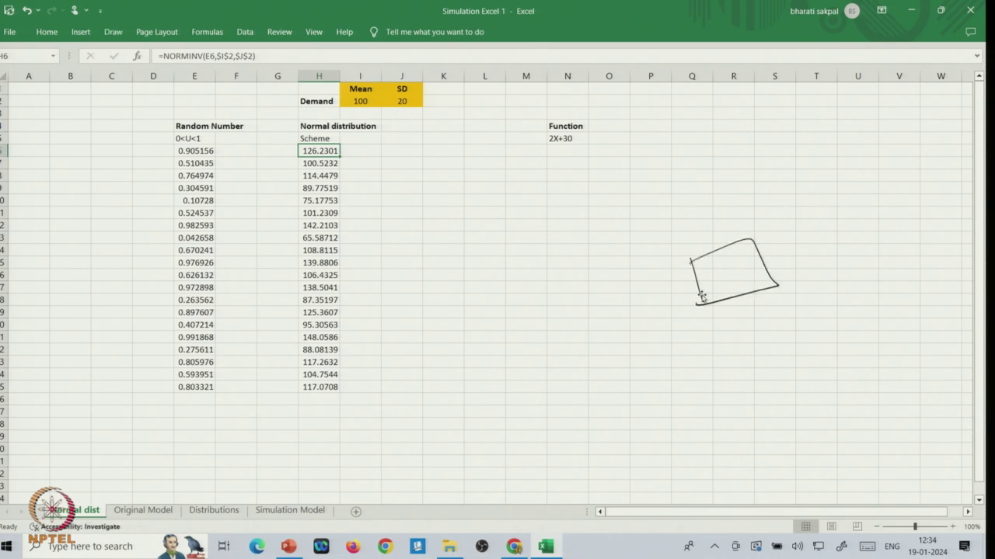
pyautogui.click(550, 127)
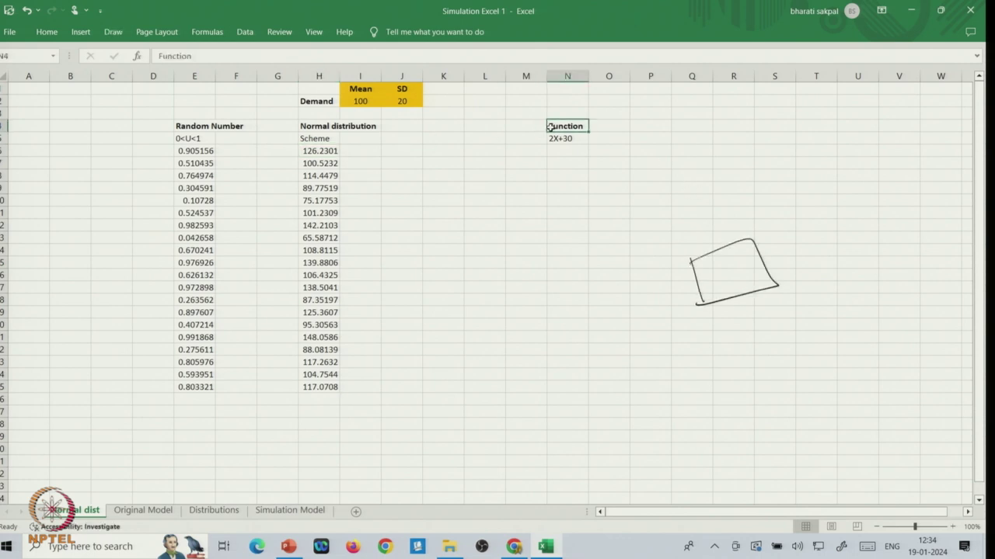
pyautogui.write('System Output')
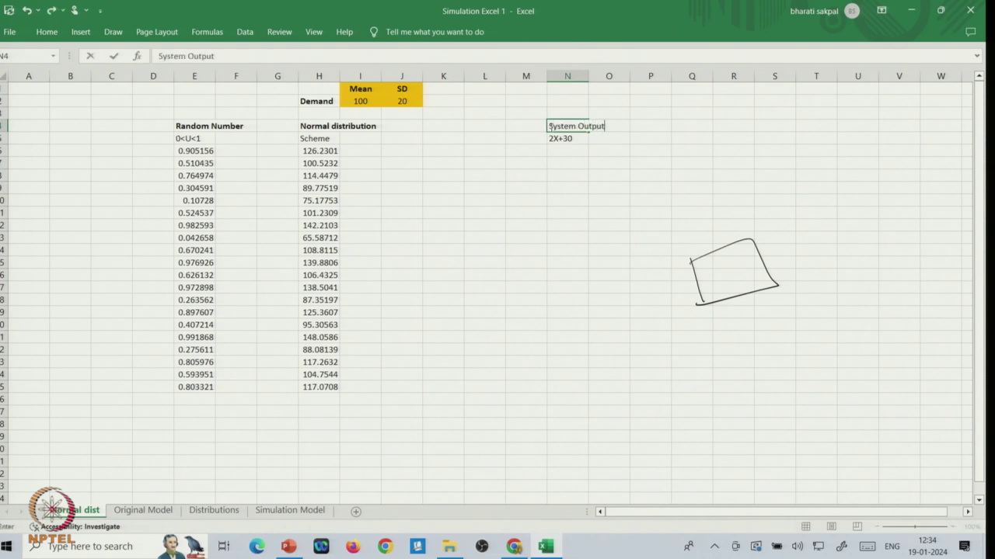
pyautogui.press('Return')
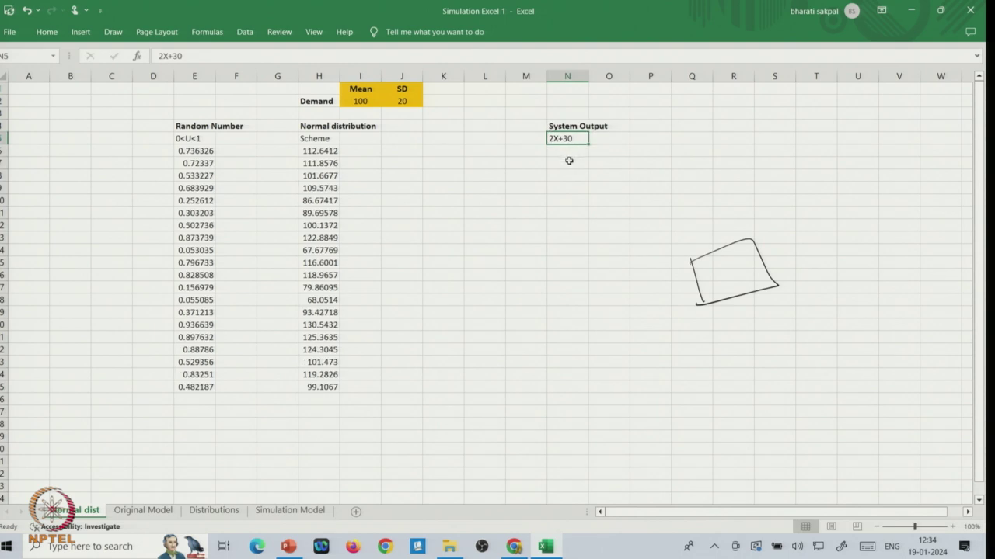
# - Annotate the box with handwritten Input and output arrows, linking System Output to the box and the bracketed normal distribution values to Input
pyautogui.moveTo(612, 131)
pyautogui.mouseDown()
pyautogui.moveTo(734, 227)
pyautogui.moveTo(746, 225)
pyautogui.mouseUp()
pyautogui.moveTo(756, 259); pyautogui.dragTo(832, 243)
pyautogui.moveTo(797, 205)
pyautogui.mouseDown()
pyautogui.moveTo(840, 188)
pyautogui.moveTo(847, 202)
pyautogui.moveTo(888, 175)
pyautogui.mouseUp()
pyautogui.moveTo(623, 319); pyautogui.dragTo(699, 286)
pyautogui.moveTo(613, 289); pyautogui.dragTo(619, 307)
pyautogui.moveTo(606, 289); pyautogui.dragTo(625, 288)
pyautogui.moveTo(700, 283); pyautogui.dragTo(702, 299)
pyautogui.moveTo(626, 299); pyautogui.dragTo(681, 262)
pyautogui.moveTo(345, 149); pyautogui.dragTo(377, 398)
pyautogui.moveTo(378, 323); pyautogui.dragTo(598, 297)
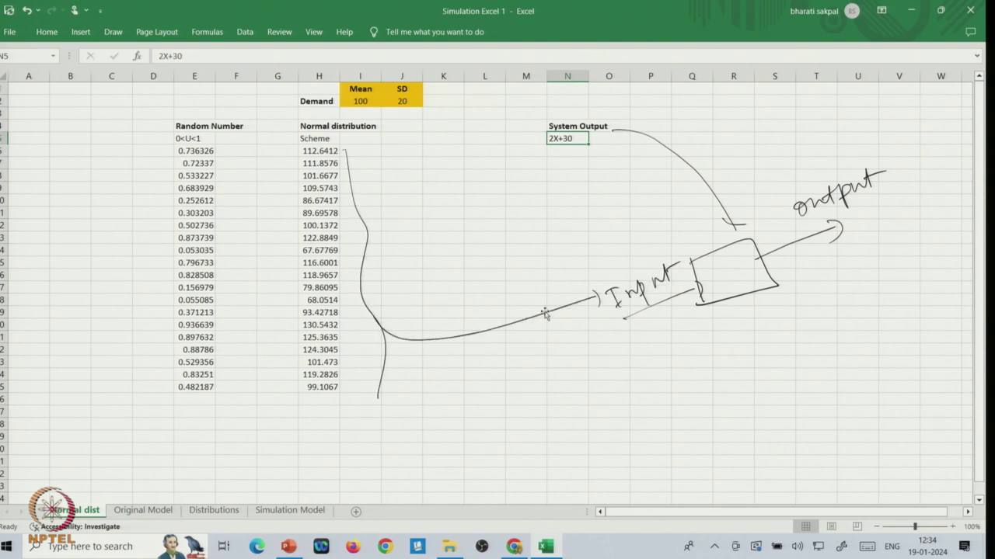
# - Circle the random number column in ink, link it to the normal distribution column, and sketch an alternative number column with a handwritten label
pyautogui.moveTo(218, 230); pyautogui.dragTo(288, 221)
pyautogui.moveTo(272, 206); pyautogui.dragTo(282, 237)
pyautogui.moveTo(176, 117)
pyautogui.mouseDown()
pyautogui.moveTo(129, 307)
pyautogui.moveTo(269, 233)
pyautogui.moveTo(179, 118)
pyautogui.mouseUp()
pyautogui.moveTo(45, 146); pyautogui.dragTo(32, 342)
pyautogui.moveTo(22, 209); pyautogui.dragTo(17, 257)
pyautogui.moveTo(56, 195)
pyautogui.mouseDown()
pyautogui.moveTo(78, 219)
pyautogui.moveTo(133, 115)
pyautogui.mouseUp()
pyautogui.moveTo(84, 220); pyautogui.dragTo(154, 129)
pyautogui.moveTo(67, 242)
pyautogui.mouseDown()
pyautogui.moveTo(177, 116)
pyautogui.moveTo(314, 94)
pyautogui.moveTo(334, 121)
pyautogui.mouseUp()
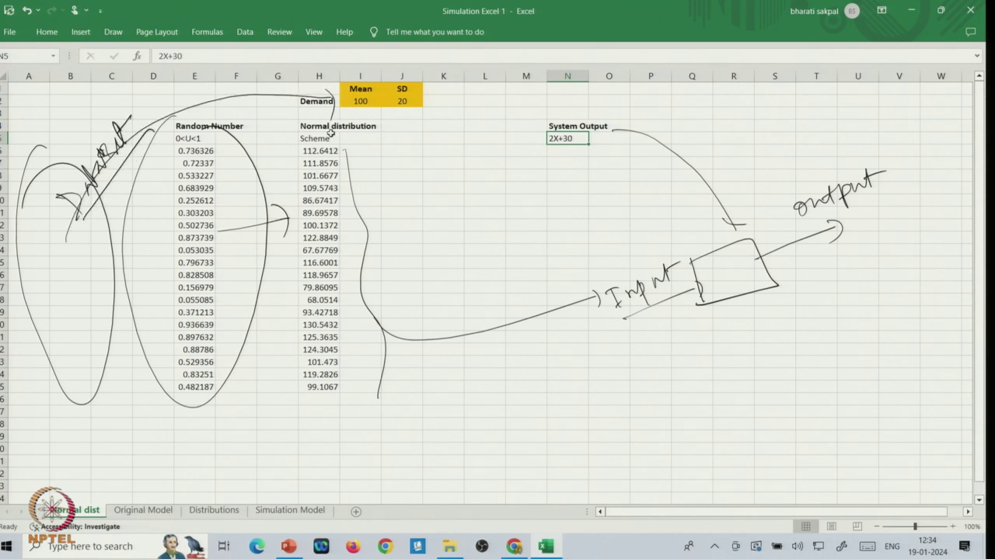
# - Tick the demand parameters and sketch a set of axes with a bell curve and a cumulative curve below the system box
pyautogui.moveTo(401, 111); pyautogui.dragTo(445, 91)
pyautogui.moveTo(783, 343); pyautogui.dragTo(791, 476)
pyautogui.moveTo(720, 456); pyautogui.dragTo(944, 448)
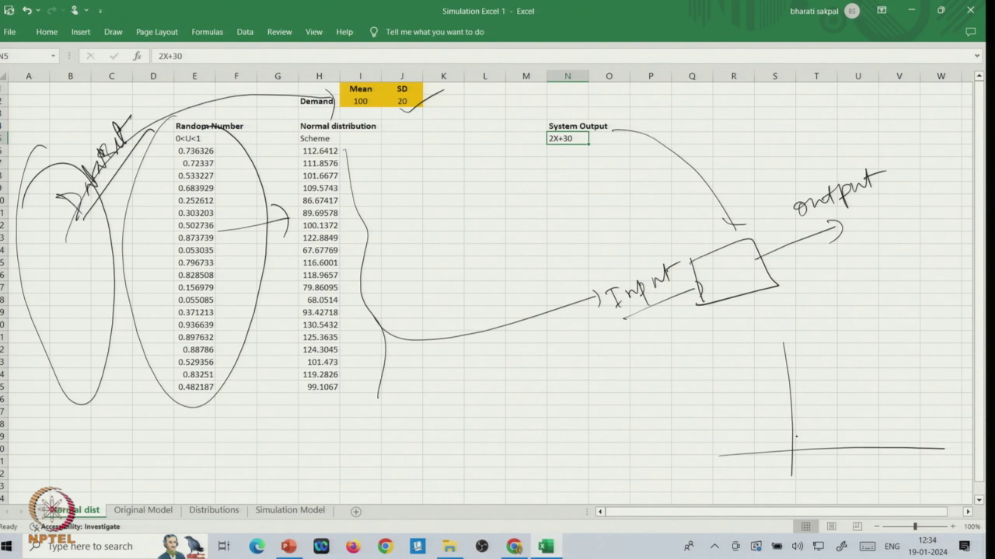
pyautogui.moveTo(794, 448)
pyautogui.mouseDown()
pyautogui.moveTo(877, 381)
pyautogui.moveTo(971, 439)
pyautogui.mouseUp()
pyautogui.moveTo(792, 445)
pyautogui.mouseDown()
pyautogui.moveTo(847, 393)
pyautogui.moveTo(948, 359)
pyautogui.mouseUp()
pyautogui.hotkey('ctrl', 'z')
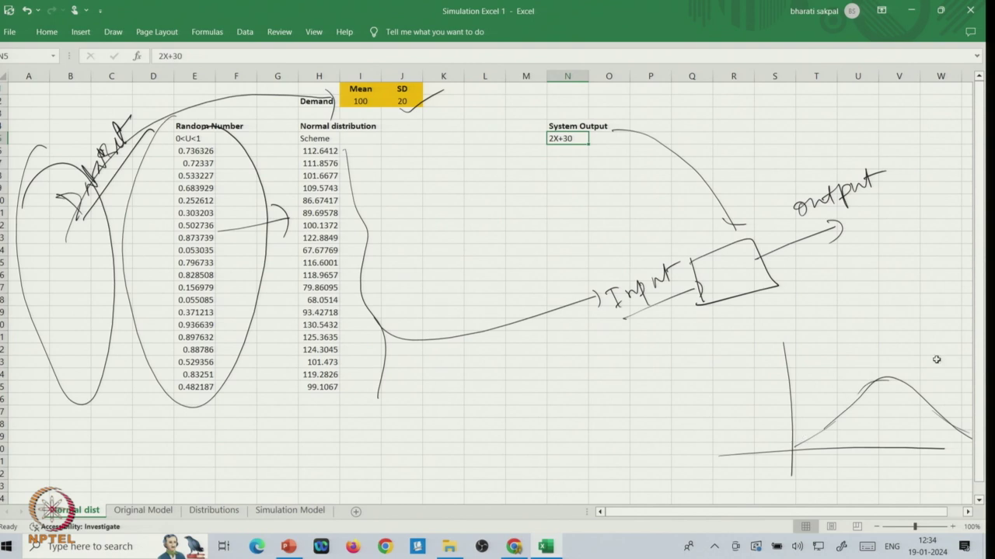
pyautogui.moveTo(791, 447)
pyautogui.mouseDown()
pyautogui.moveTo(861, 392)
pyautogui.moveTo(971, 357)
pyautogui.mouseUp()
# - Add tick marks up the sketch's vertical axis and draw an arrow from the random number column to it
pyautogui.moveTo(773, 363); pyautogui.dragTo(812, 364)
pyautogui.moveTo(771, 451); pyautogui.dragTo(769, 458)
pyautogui.moveTo(773, 354); pyautogui.dragTo(773, 370)
pyautogui.moveTo(212, 359)
pyautogui.mouseDown()
pyautogui.moveTo(284, 446)
pyautogui.moveTo(773, 398)
pyautogui.mouseUp()
pyautogui.moveTo(767, 391)
pyautogui.mouseDown()
pyautogui.moveTo(769, 409)
pyautogui.moveTo(799, 392)
pyautogui.moveTo(794, 400)
pyautogui.mouseUp()
pyautogui.moveTo(781, 409); pyautogui.dragTo(794, 417)
pyautogui.moveTo(781, 424); pyautogui.dragTo(794, 424)
pyautogui.moveTo(781, 431); pyautogui.dragTo(796, 430)
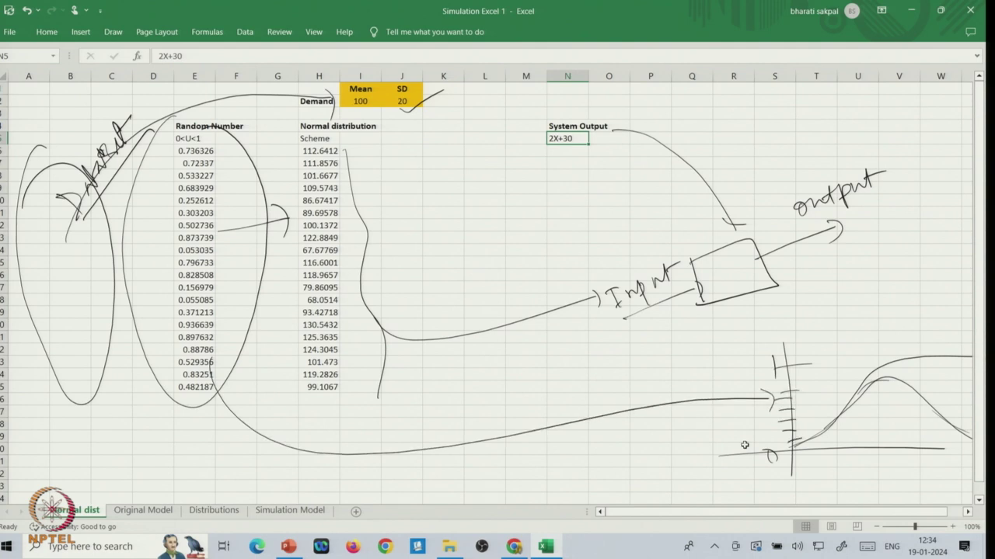
# - Trace a probability across the curve down to a circled x, link it to Input, and outline the System Output column in ink
pyautogui.moveTo(791, 393)
pyautogui.mouseDown()
pyautogui.moveTo(854, 392)
pyautogui.moveTo(855, 447)
pyautogui.moveTo(864, 441)
pyautogui.moveTo(833, 449)
pyautogui.moveTo(864, 476)
pyautogui.moveTo(853, 474)
pyautogui.mouseUp()
pyautogui.moveTo(861, 450)
pyautogui.mouseDown()
pyautogui.moveTo(838, 483)
pyautogui.moveTo(864, 452)
pyautogui.mouseUp()
pyautogui.moveTo(643, 305)
pyautogui.mouseDown()
pyautogui.moveTo(694, 460)
pyautogui.moveTo(840, 486)
pyautogui.mouseUp()
pyautogui.moveTo(628, 330); pyautogui.dragTo(659, 327)
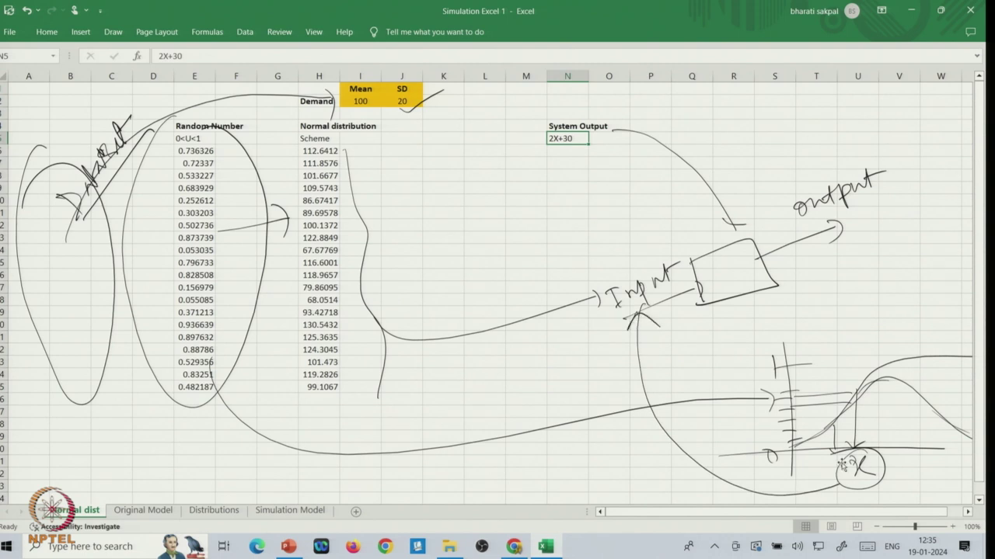
pyautogui.moveTo(544, 149); pyautogui.dragTo(608, 302)
pyautogui.moveTo(588, 157); pyautogui.dragTo(606, 300)
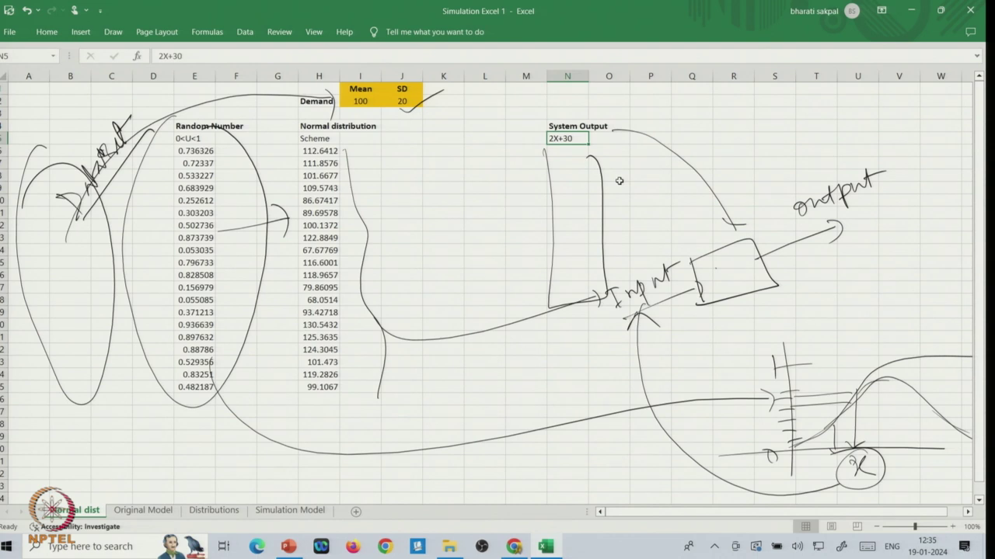
# - Enter the formula =2*H6+30 in N6 under 2X+30 and fill it down to N25
pyautogui.click(599, 191)
pyautogui.click(571, 175)
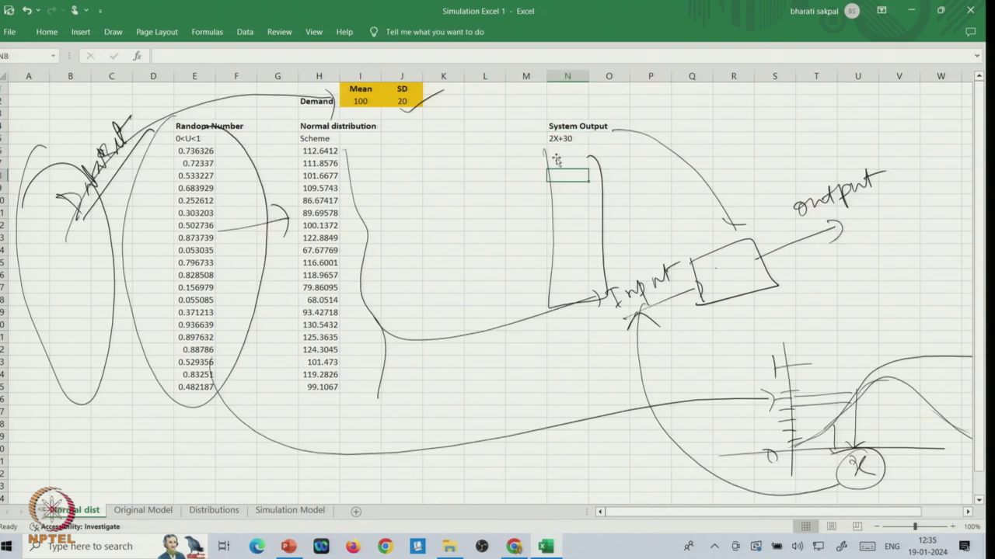
pyautogui.click(556, 151)
pyautogui.write('=')
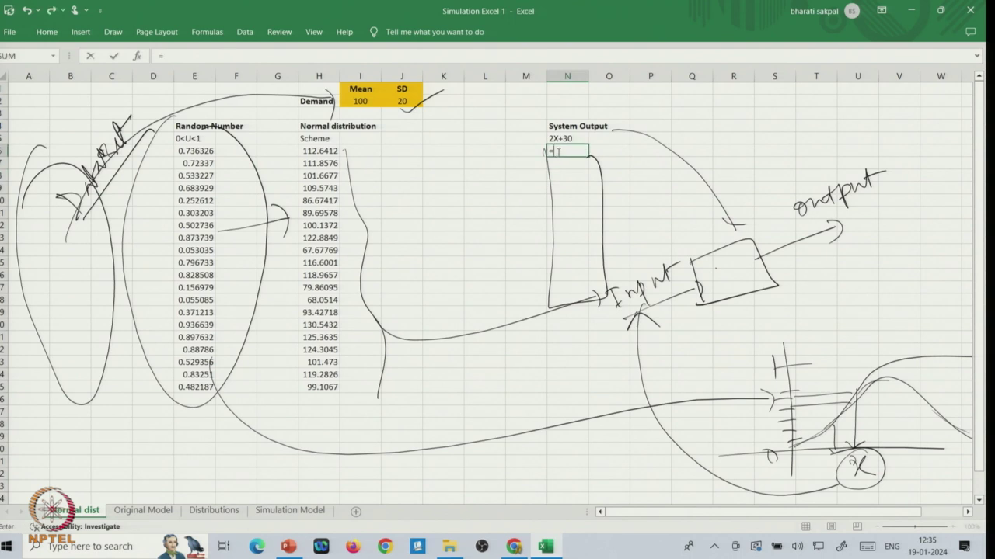
pyautogui.write('2*')
pyautogui.click(317, 151)
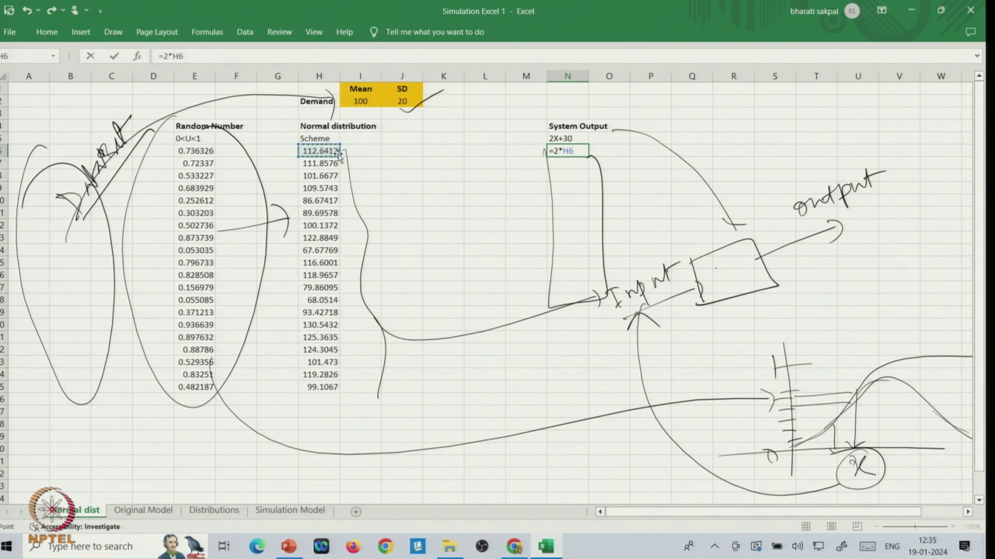
pyautogui.write('+30')
pyautogui.press('Return')
pyautogui.click(567, 150)
pyautogui.moveTo(589, 157); pyautogui.dragTo(581, 388)
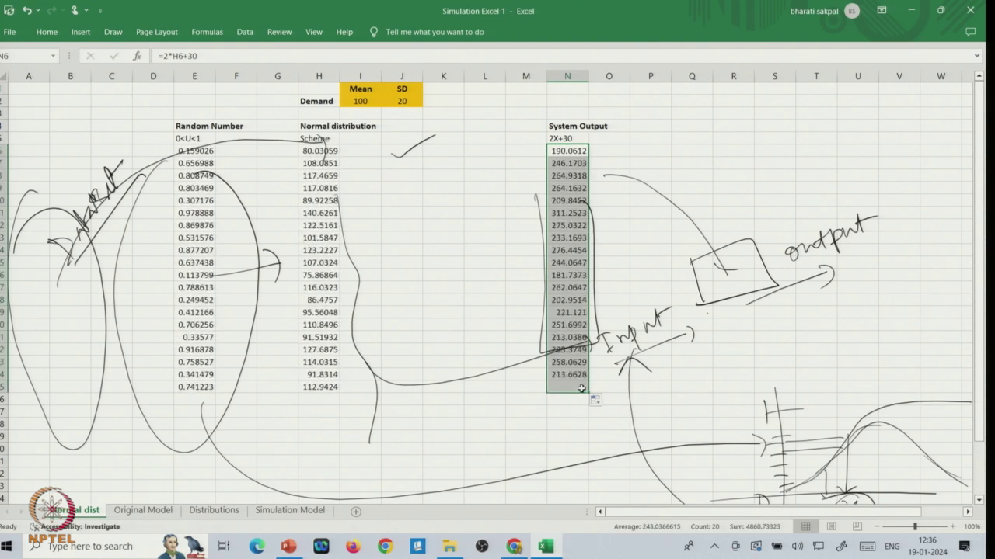
pyautogui.click(473, 412)
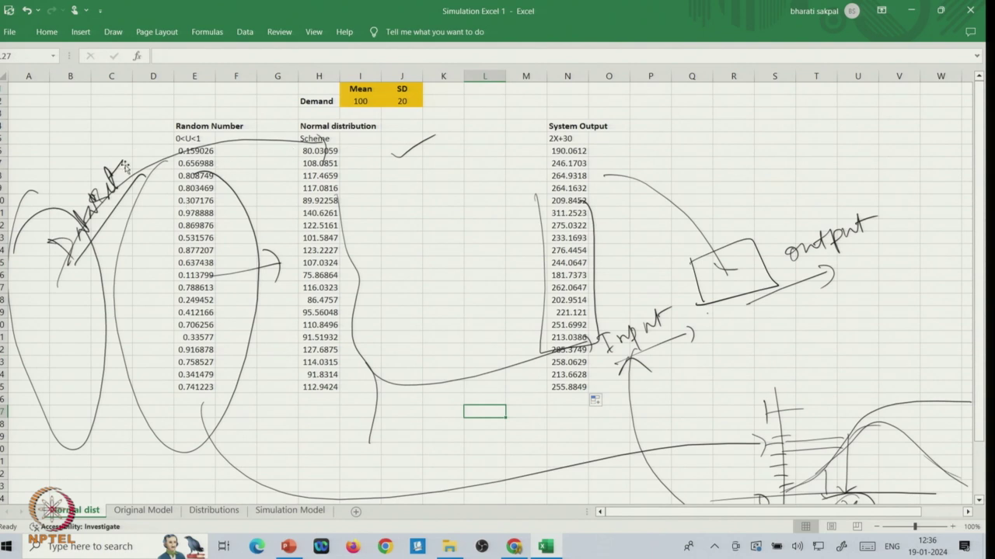
pyautogui.press('Escape')
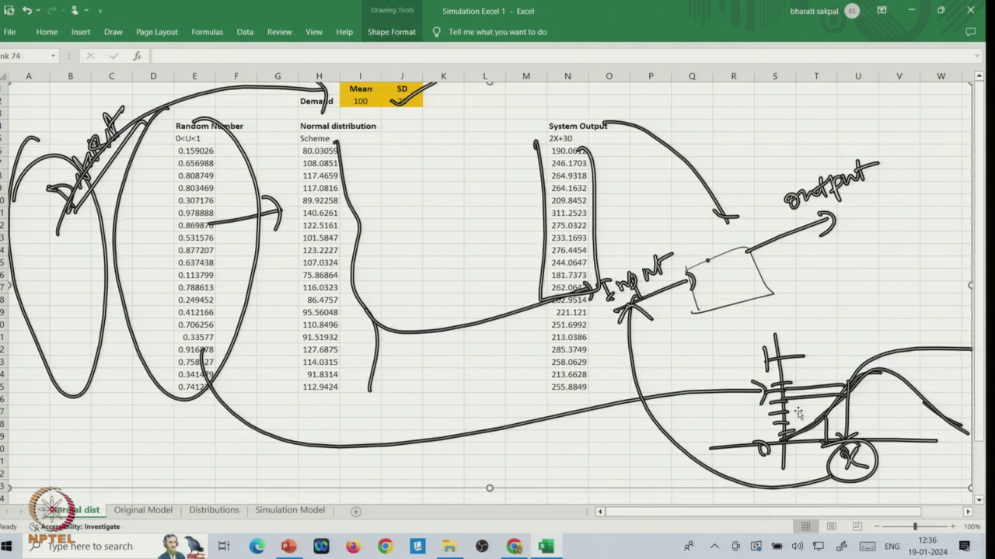
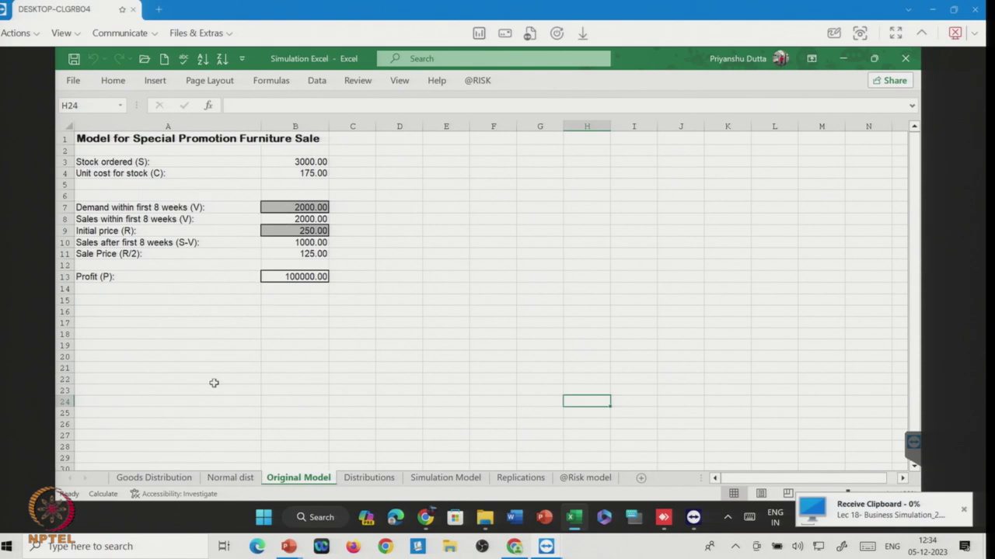
# - Examine the profit formula in B13 of the Original Model sheet and the charts on the Distributions sheet
pyautogui.doubleClick(300, 275)
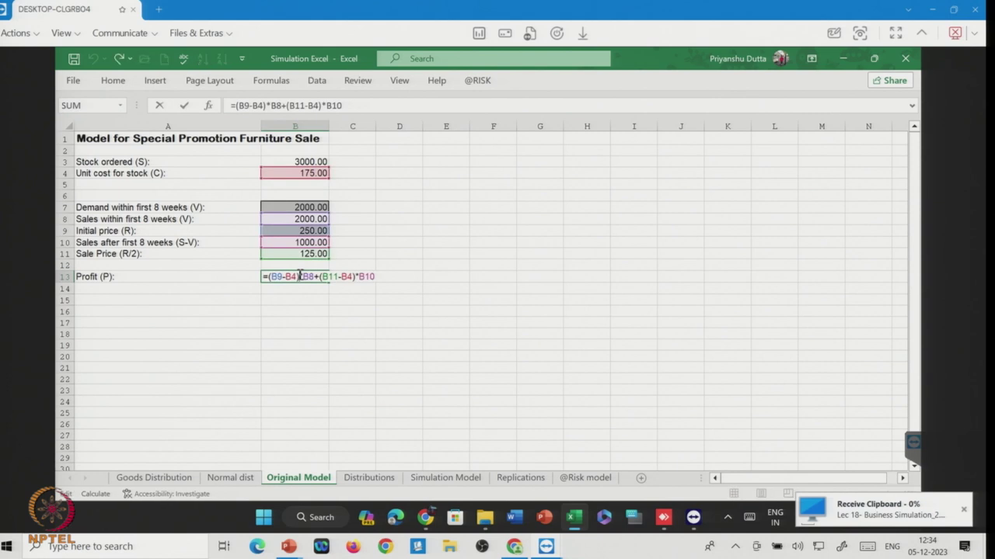
pyautogui.press('Return')
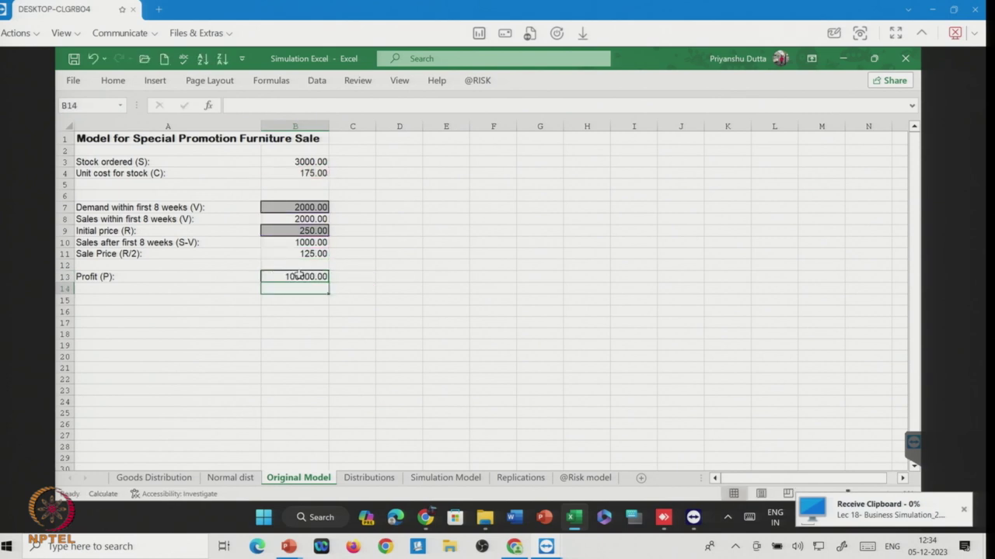
pyautogui.click(369, 477)
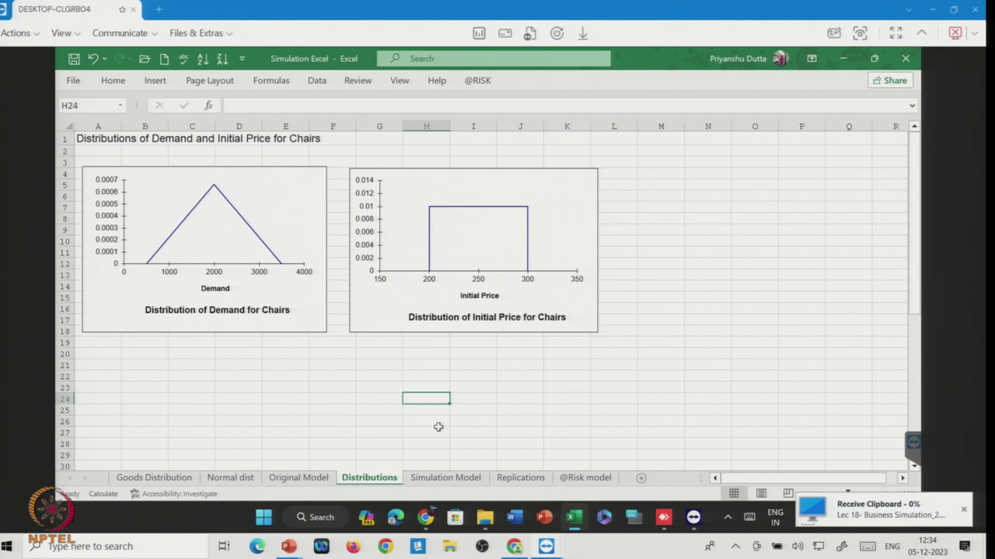
# - Show the Simulation Model sheet and inspect the demand formula in B7 without changing it
pyautogui.click(442, 478)
pyautogui.click(258, 396)
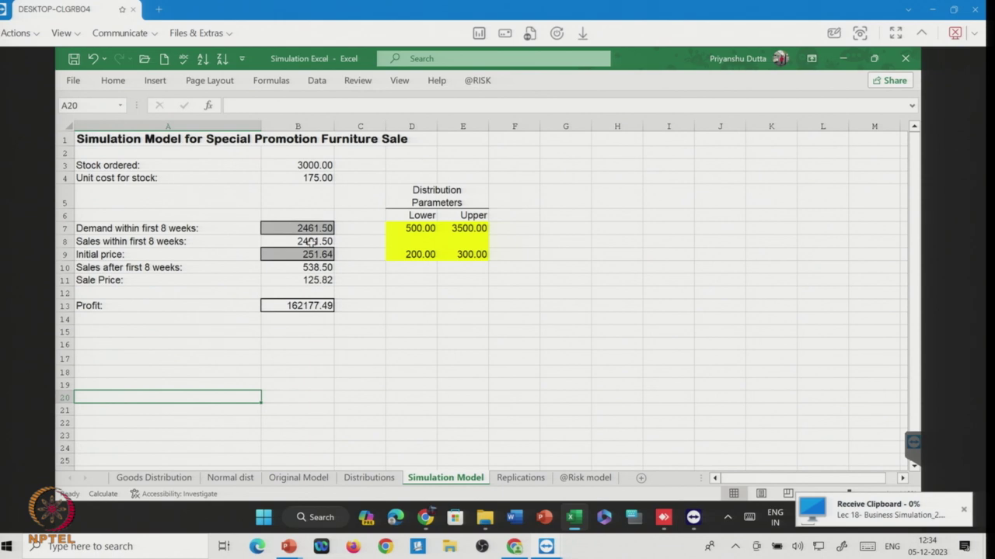
pyautogui.click(418, 347)
pyautogui.click(347, 370)
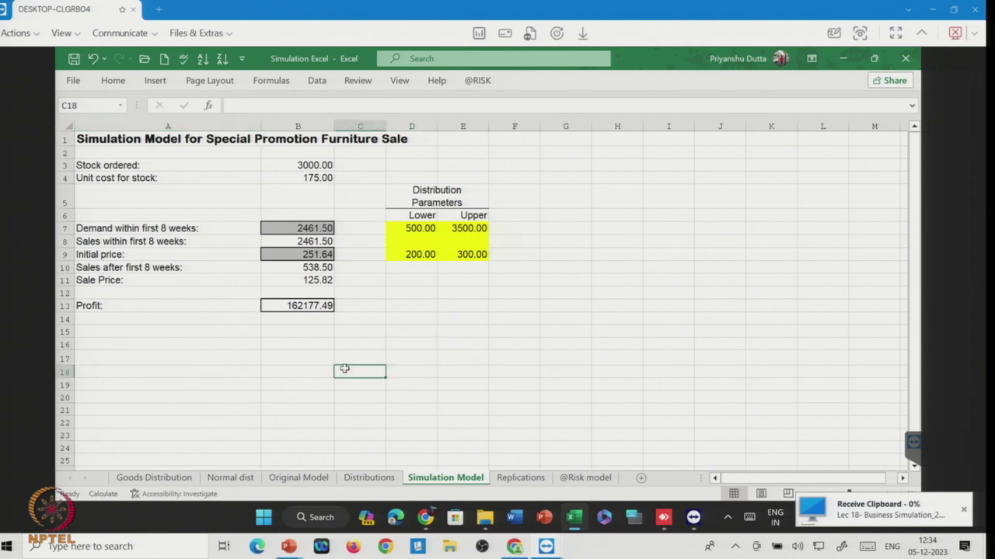
pyautogui.doubleClick(300, 230)
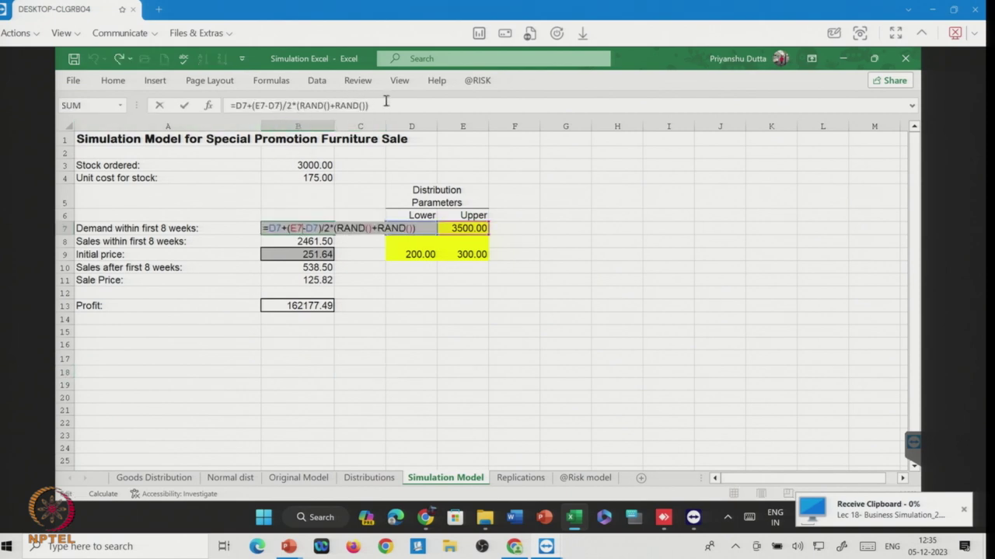
pyautogui.moveTo(386, 101); pyautogui.dragTo(229, 107)
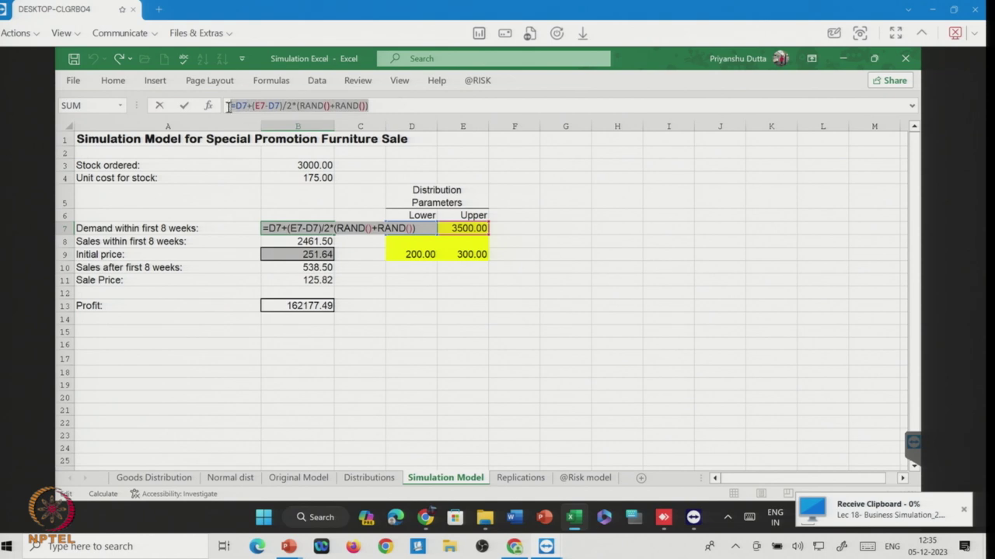
pyautogui.press('Escape')
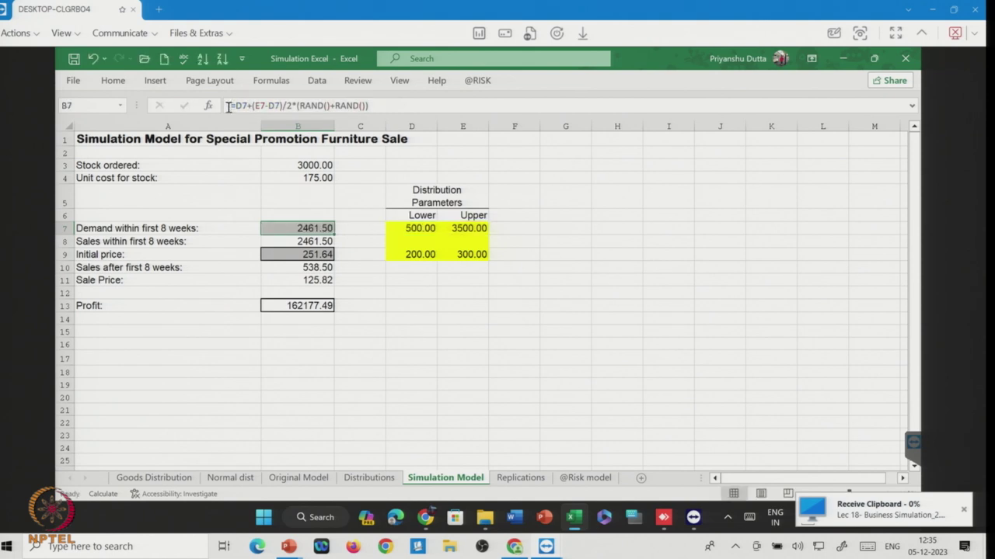
# - Inspect the initial price formula in B9 of the Simulation Model sheet
pyautogui.doubleClick(307, 256)
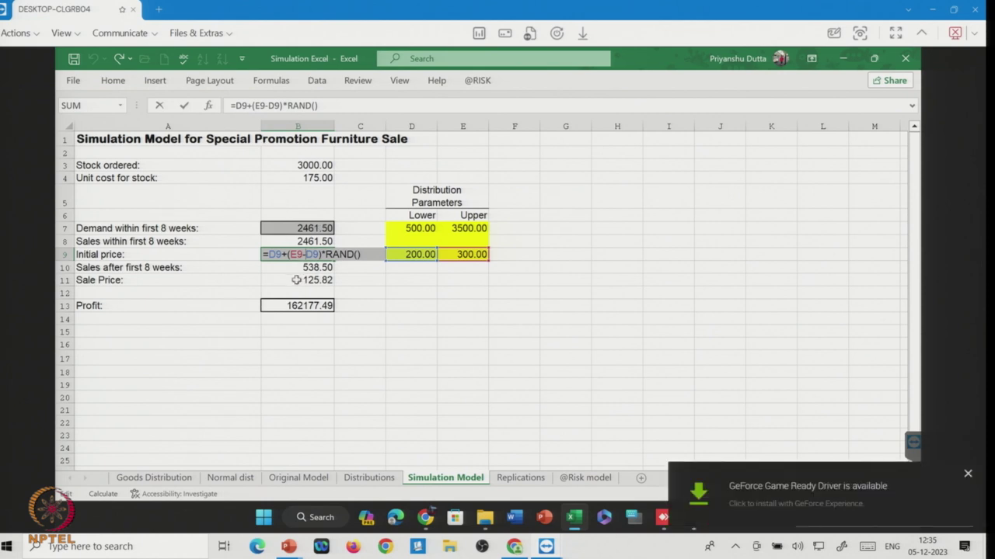
pyautogui.click(273, 347)
pyautogui.click(359, 422)
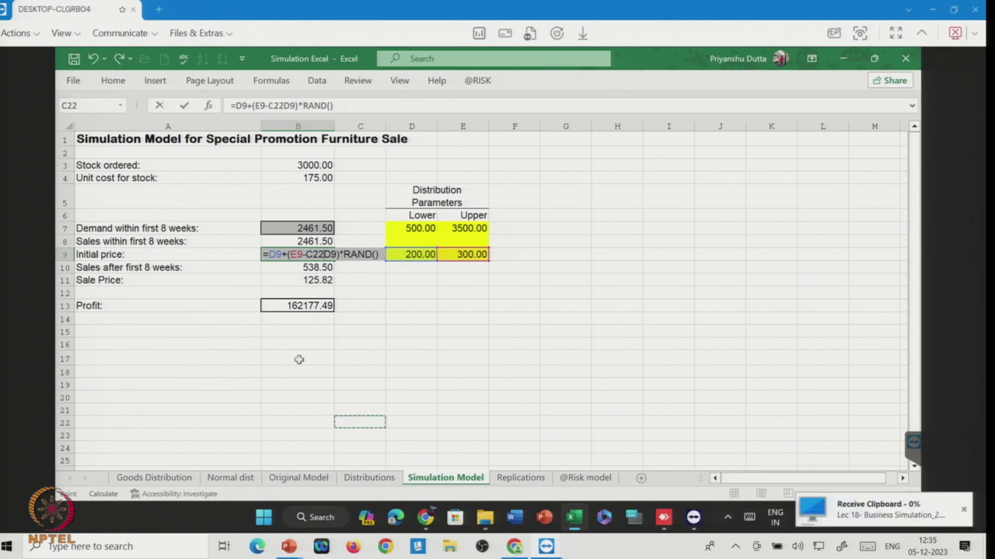
pyautogui.press('Return')
# - Check the profit formula in B13 and recalculate the sheet to draw new random demand and initial price values
pyautogui.click(305, 306)
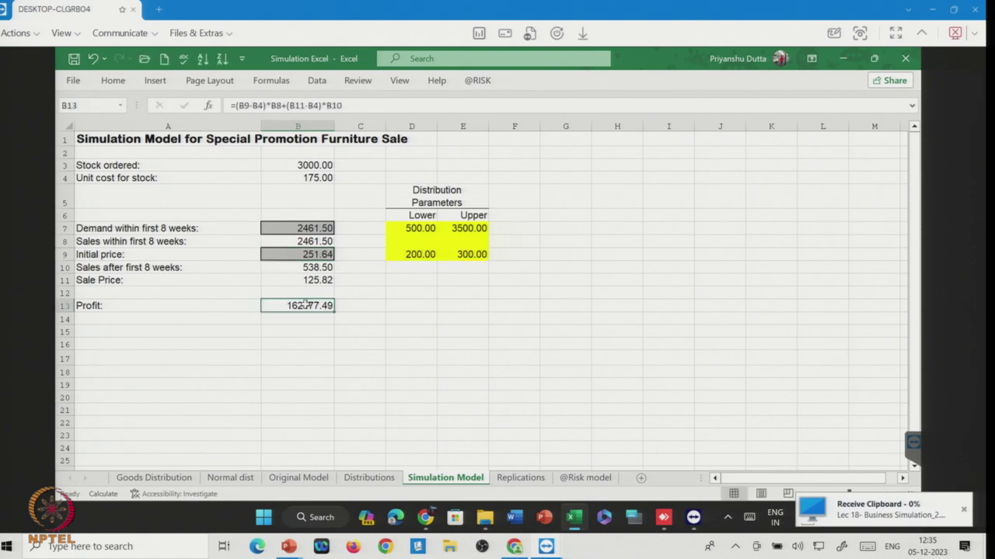
pyautogui.doubleClick(305, 305)
pyautogui.press('Return')
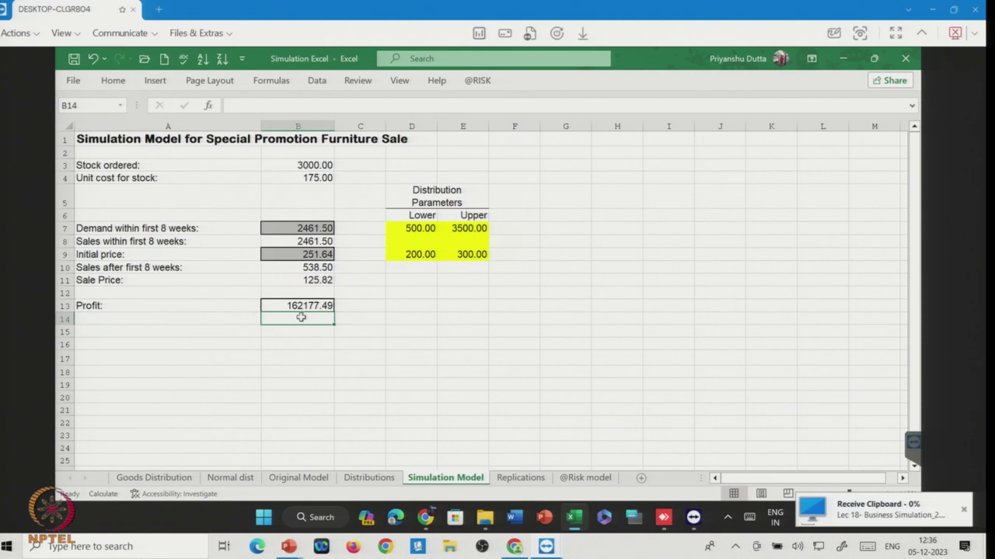
pyautogui.press('F9')
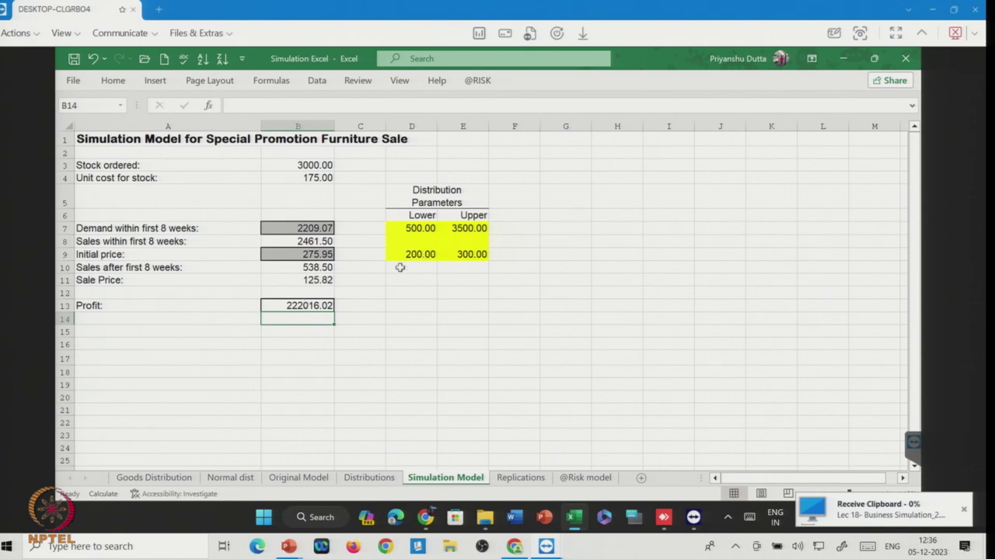
# - Show the Replications sheet and examine its demand, price and profit table together with the saved data from 20 replications
pyautogui.click(519, 479)
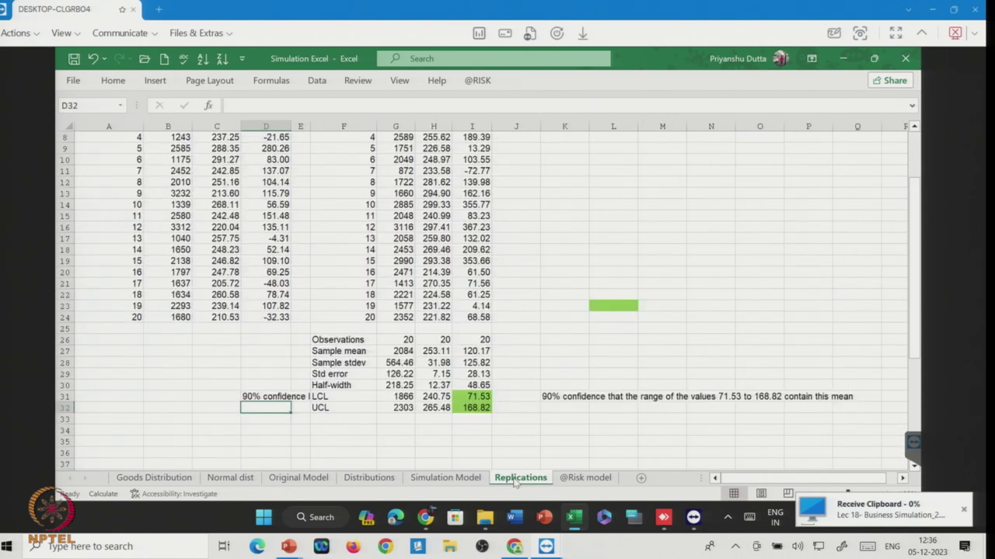
pyautogui.click(137, 397)
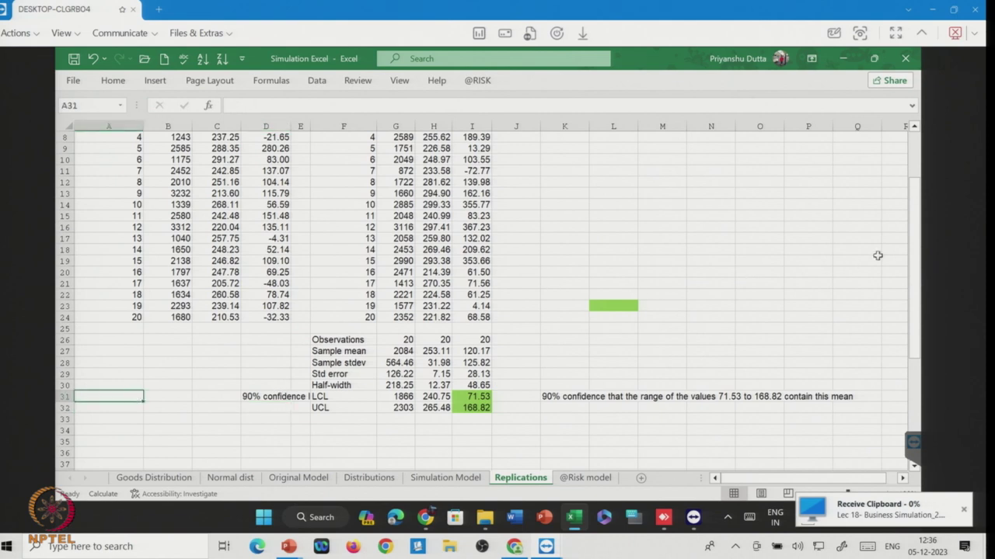
pyautogui.moveTo(909, 264); pyautogui.dragTo(911, 220)
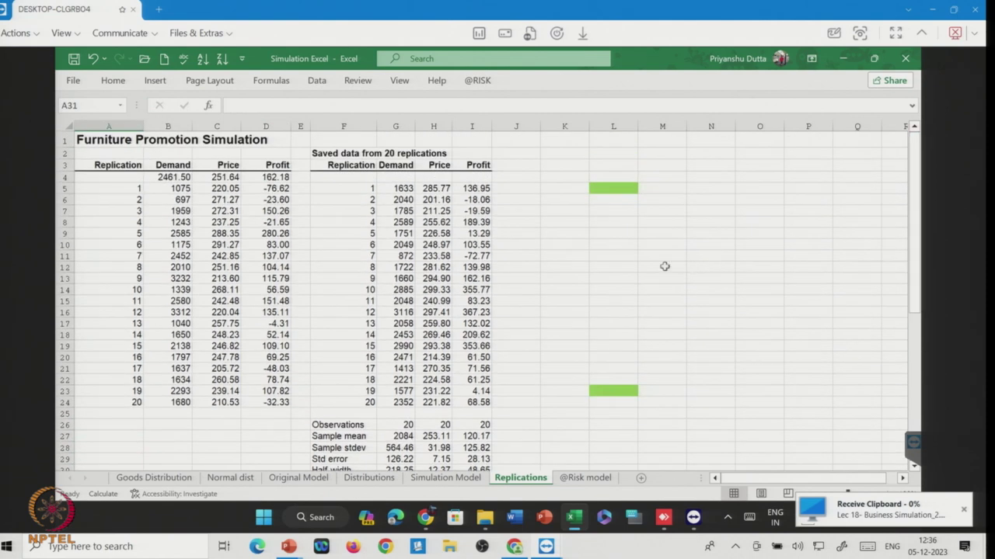
pyautogui.click(633, 268)
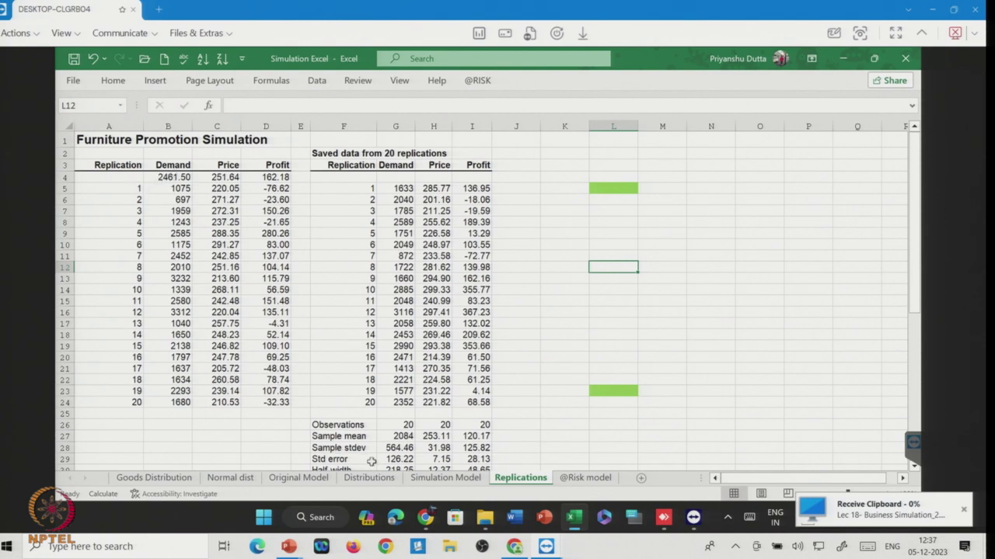
# - Re-enter the initial price formula in B9 of the Simulation Model sheet to draw a new price, and check the profit formula in B13
pyautogui.click(446, 477)
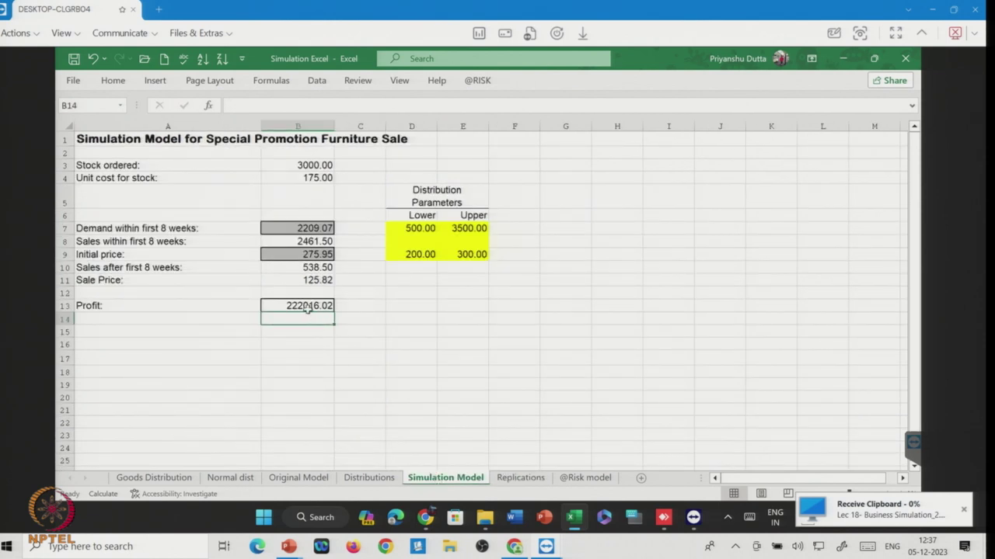
pyautogui.doubleClick(308, 254)
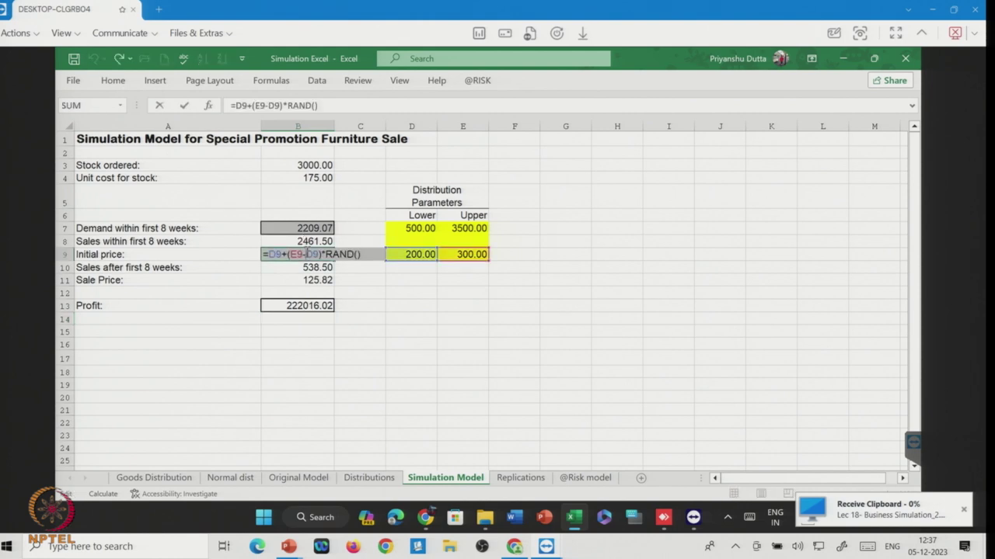
pyautogui.press('Return')
pyautogui.doubleClick(309, 307)
pyautogui.press('Return')
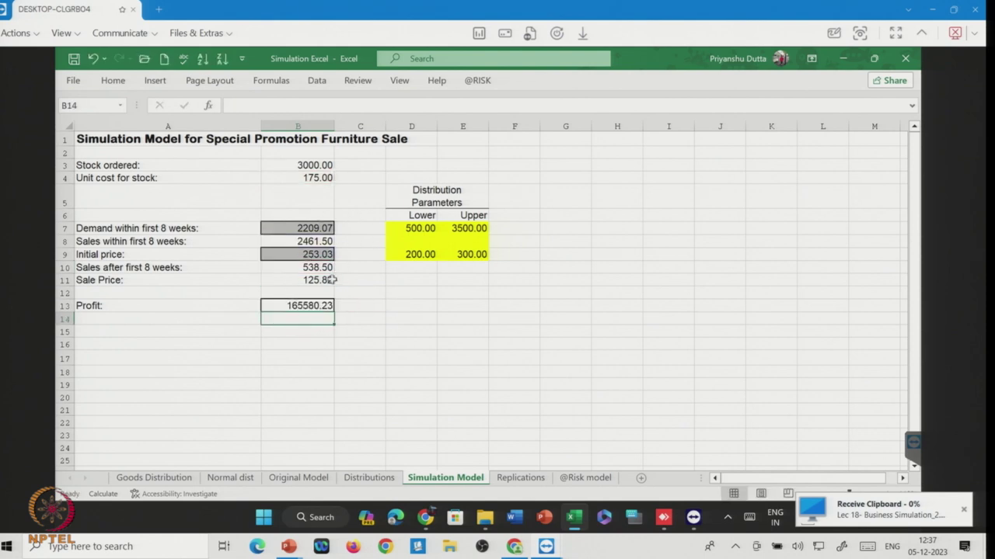
# - Compare the Replications sheet with the Simulation Model sheet that supplies its values, ending on the Replications sheet
pyautogui.click(521, 478)
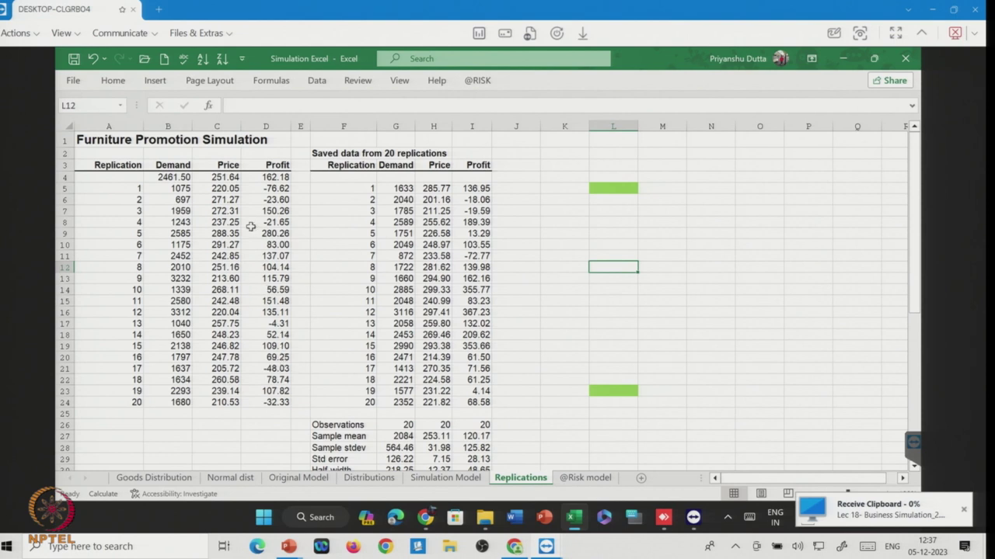
pyautogui.click(443, 478)
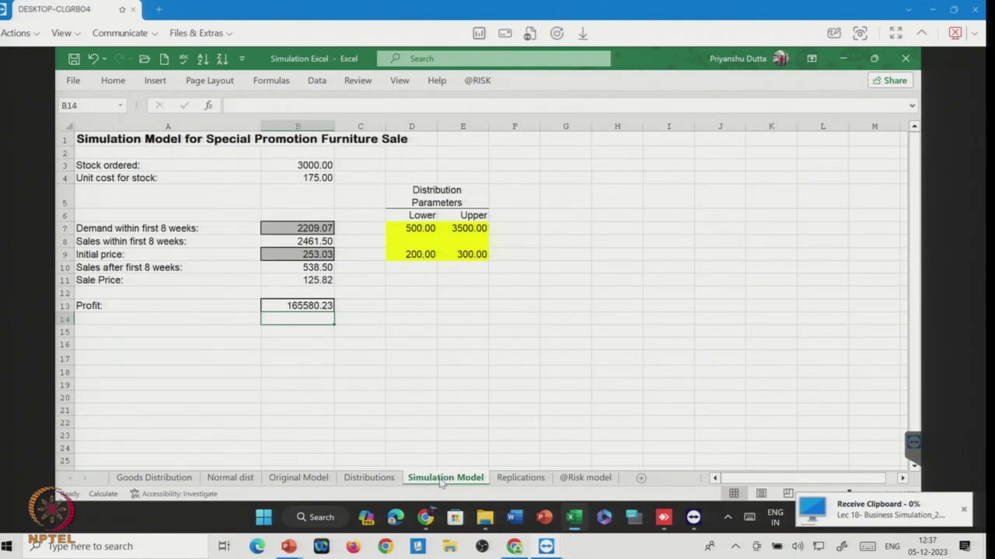
pyautogui.click(518, 478)
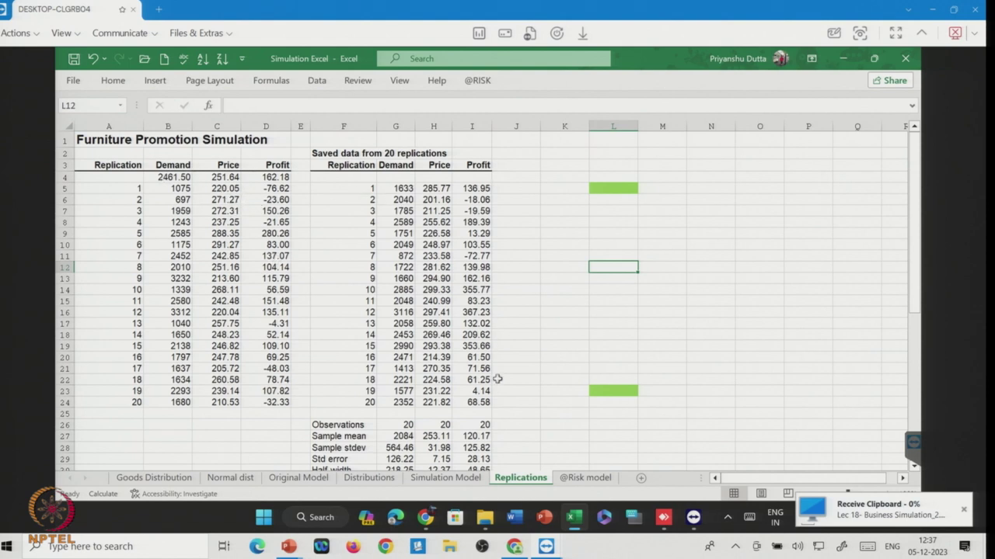
# - Examine the summary statistics below the saved replications and inspect the profit sample mean formula in I27
pyautogui.click(544, 404)
pyautogui.press('Down')
pyautogui.press('Down')
pyautogui.press('Down')
pyautogui.press('Down')
pyautogui.press('Down')
pyautogui.press('Down')
pyautogui.press('Down')
pyautogui.press('Down')
pyautogui.press('Down')
pyautogui.press('Down')
pyautogui.press('Down')
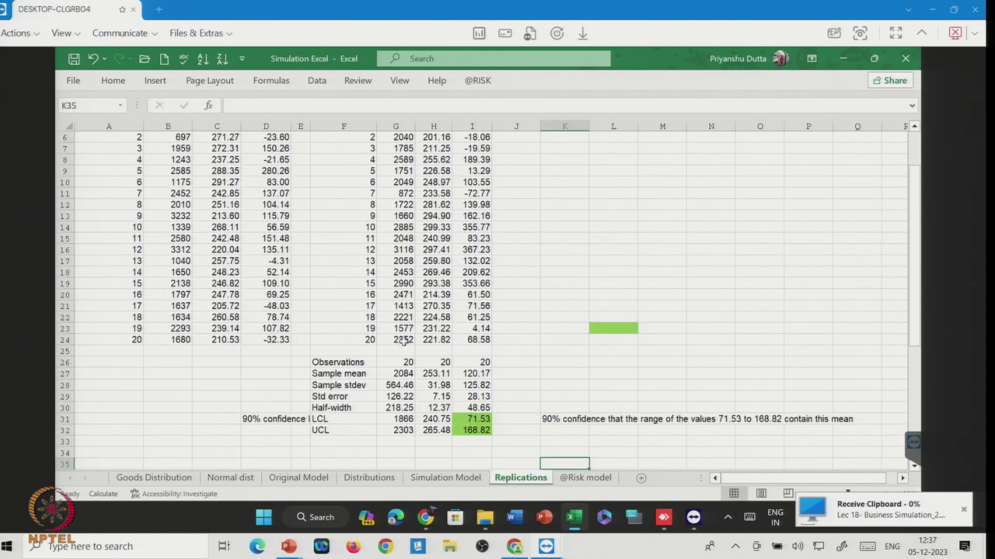
pyautogui.doubleClick(473, 375)
pyautogui.press('Return')
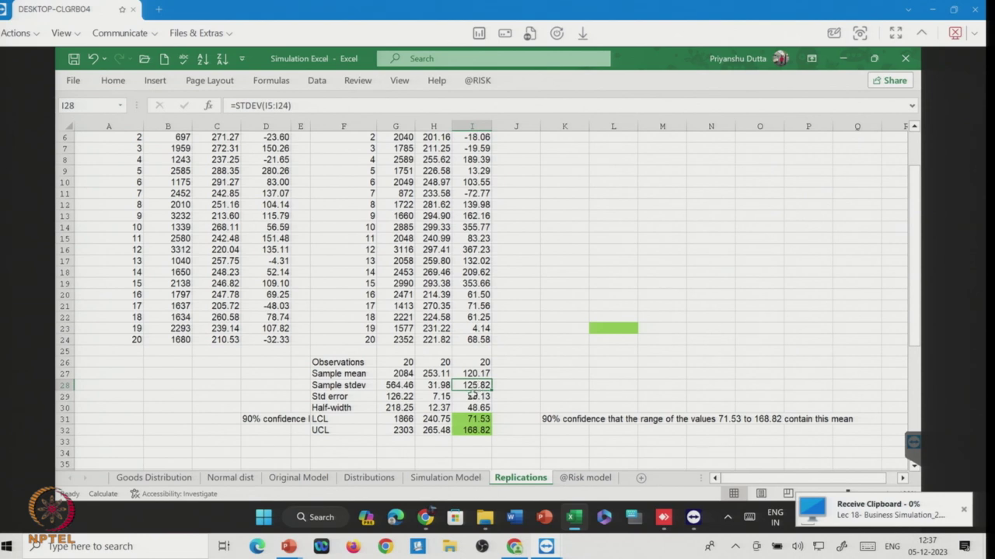
# - Inspect the standard error formula for profit in I29 without changing it
pyautogui.doubleClick(471, 396)
pyautogui.press('Return')
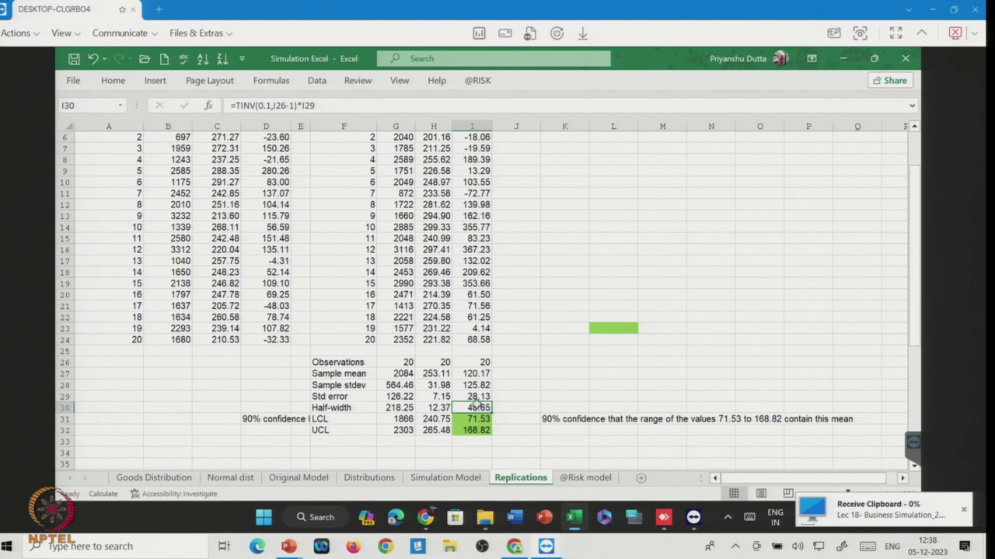
pyautogui.doubleClick(474, 396)
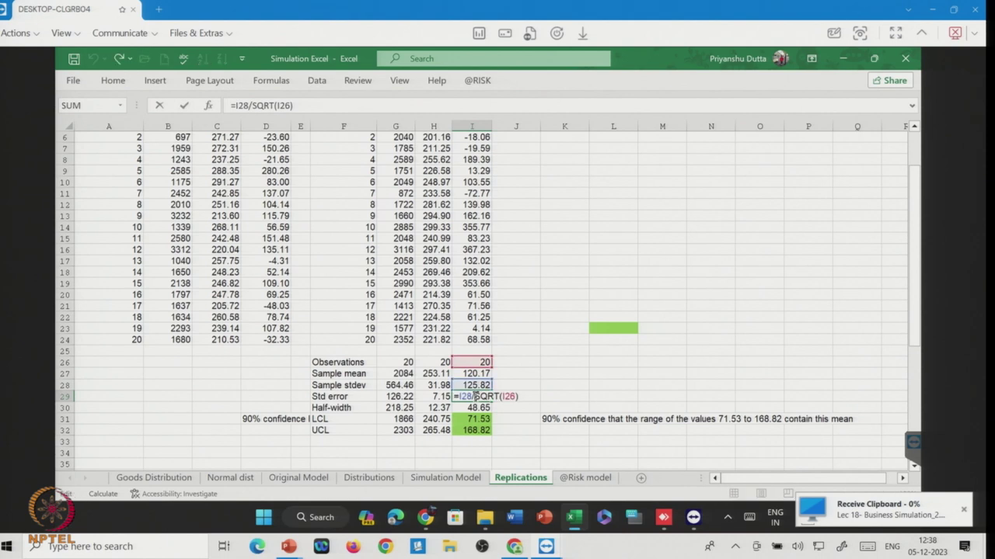
pyautogui.press('Return')
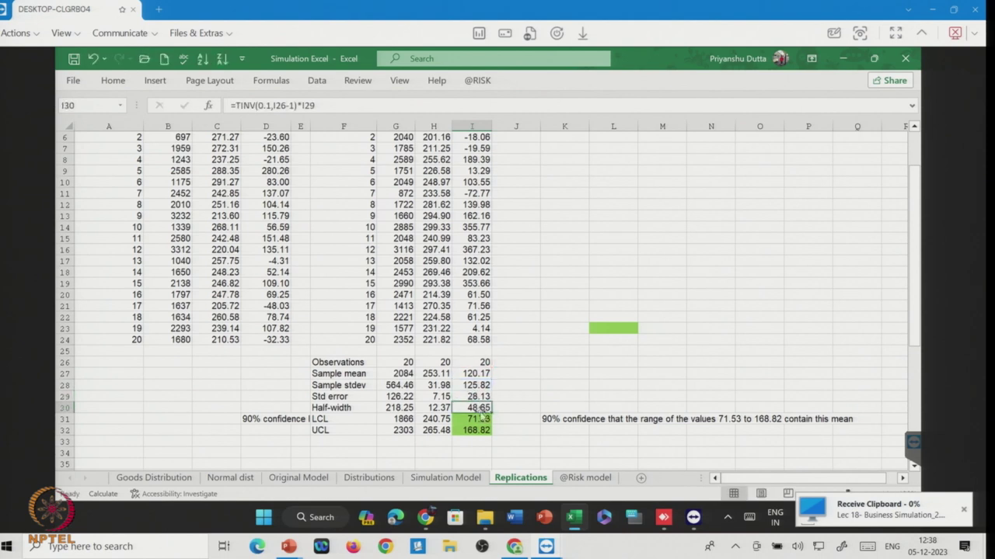
# - Inspect the profit half-width, lower confidence limit and sample mean formulas in I30, I31 and I27
pyautogui.doubleClick(471, 408)
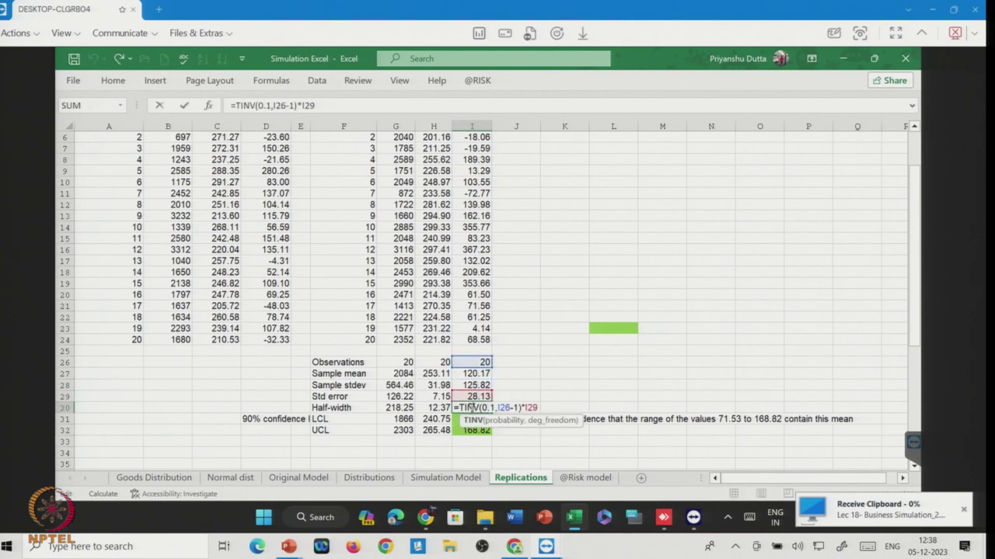
pyautogui.press('Return')
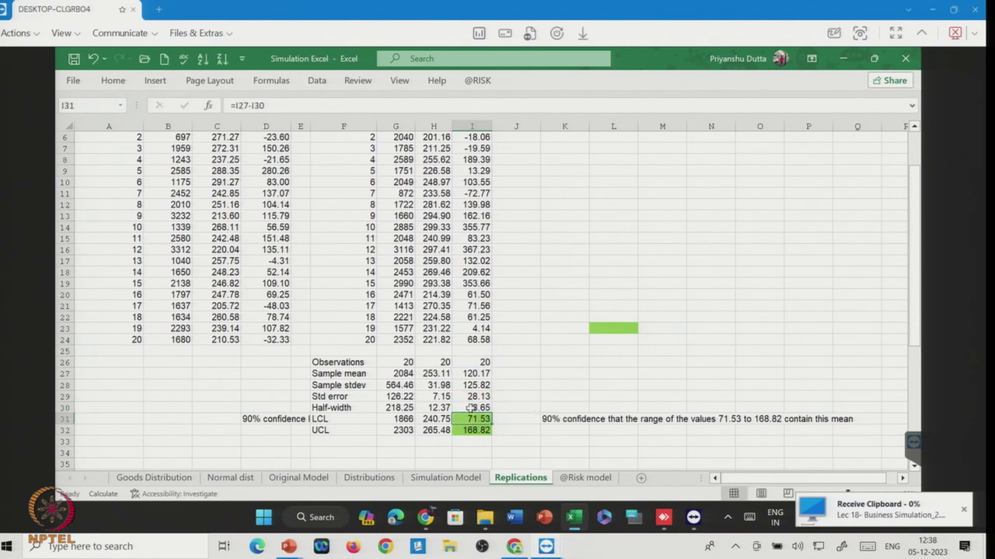
pyautogui.doubleClick(477, 418)
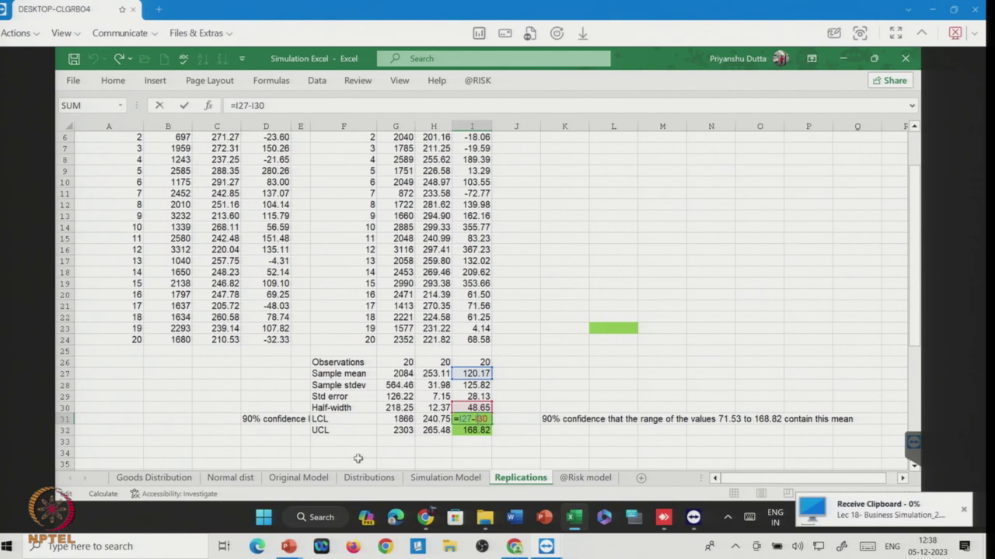
pyautogui.press('Return')
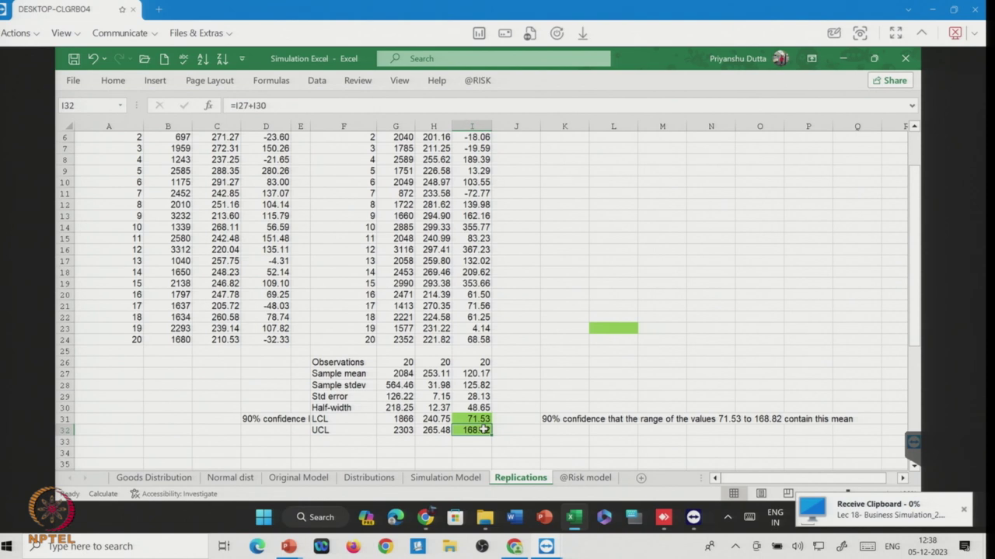
pyautogui.doubleClick(477, 373)
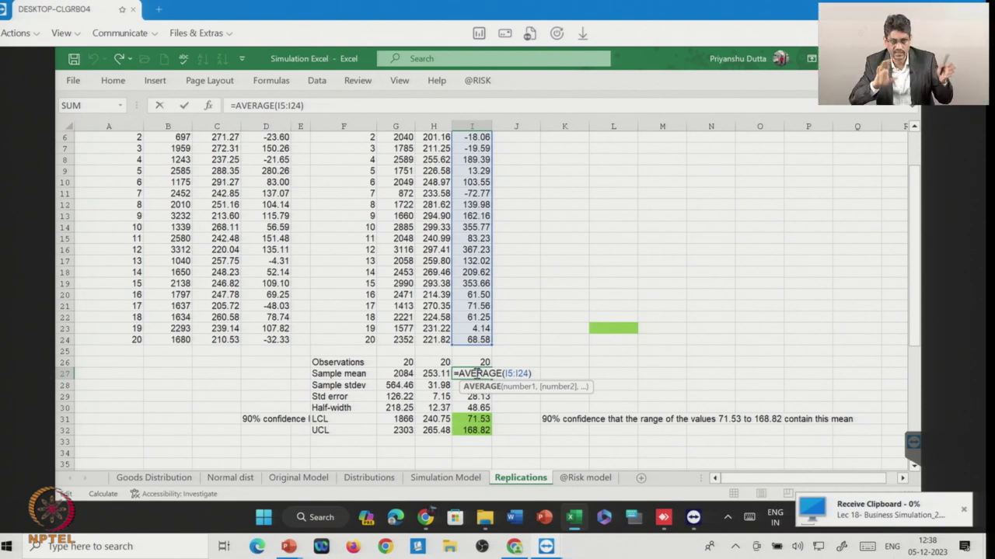
pyautogui.press('Return')
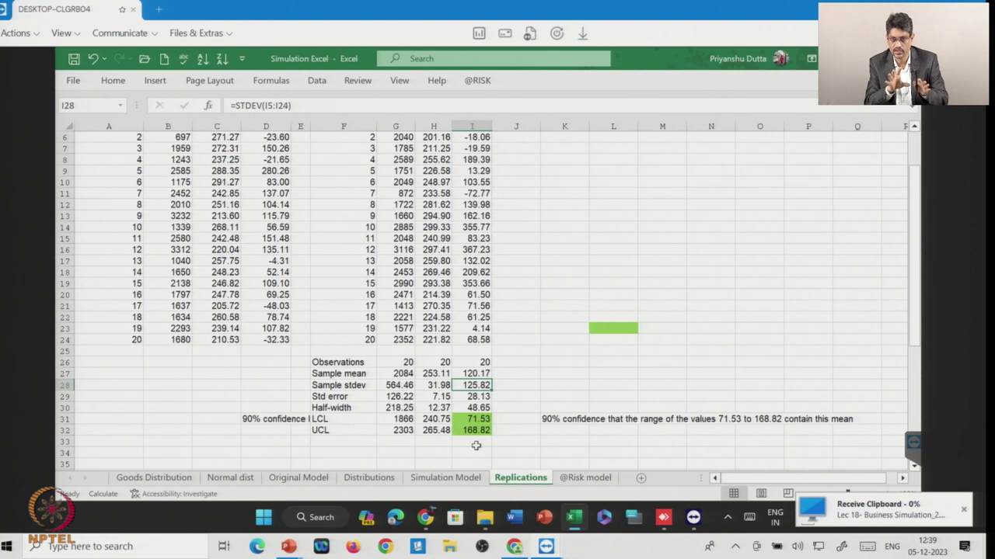
pyautogui.click(579, 478)
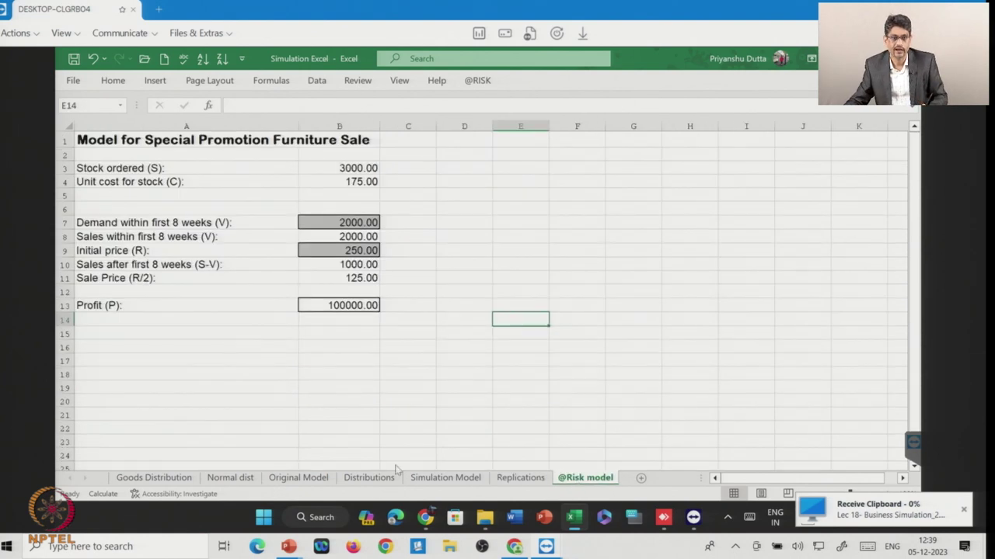
pyautogui.click(261, 413)
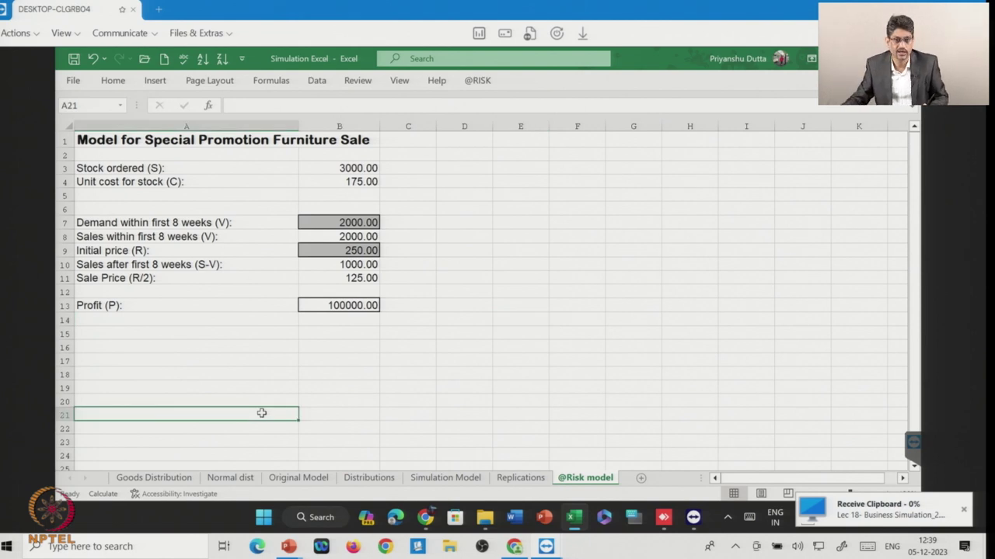
pyautogui.click(395, 361)
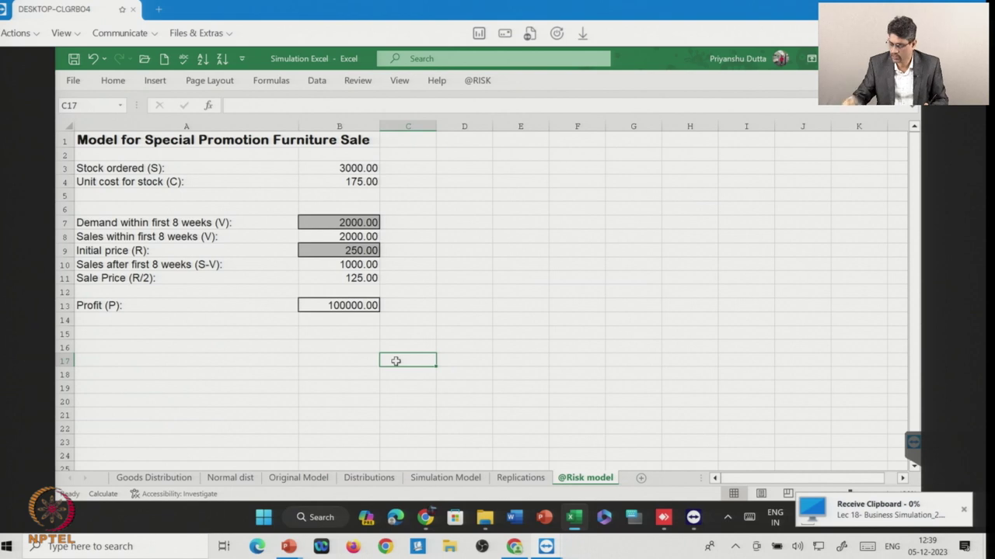
pyautogui.click(350, 393)
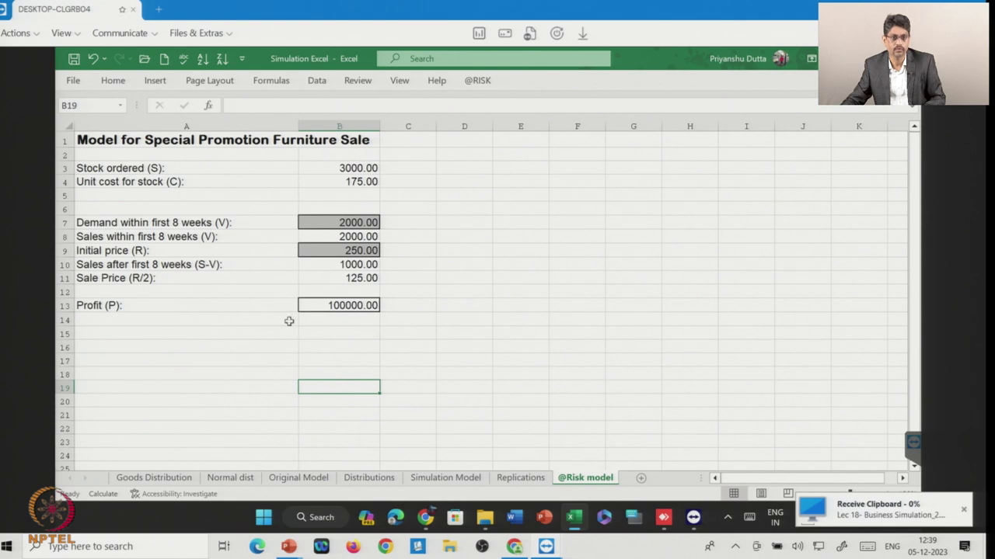
pyautogui.click(478, 82)
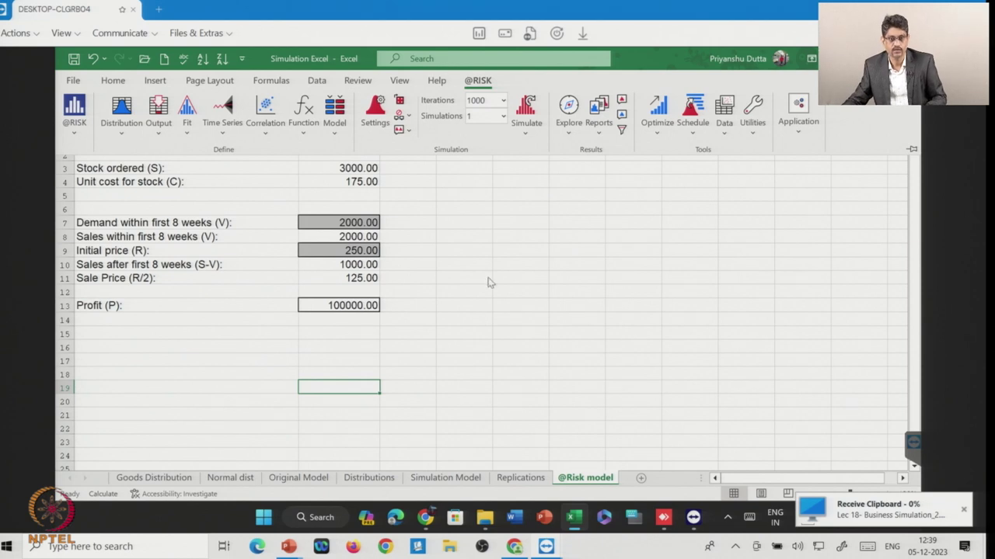
pyautogui.hotkey('ctrl', 'F1')
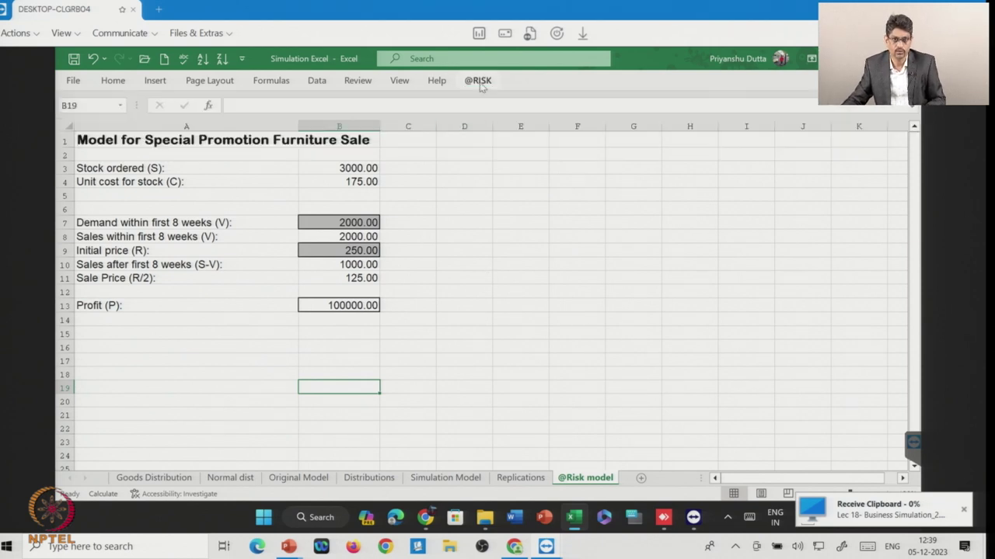
pyautogui.click(469, 274)
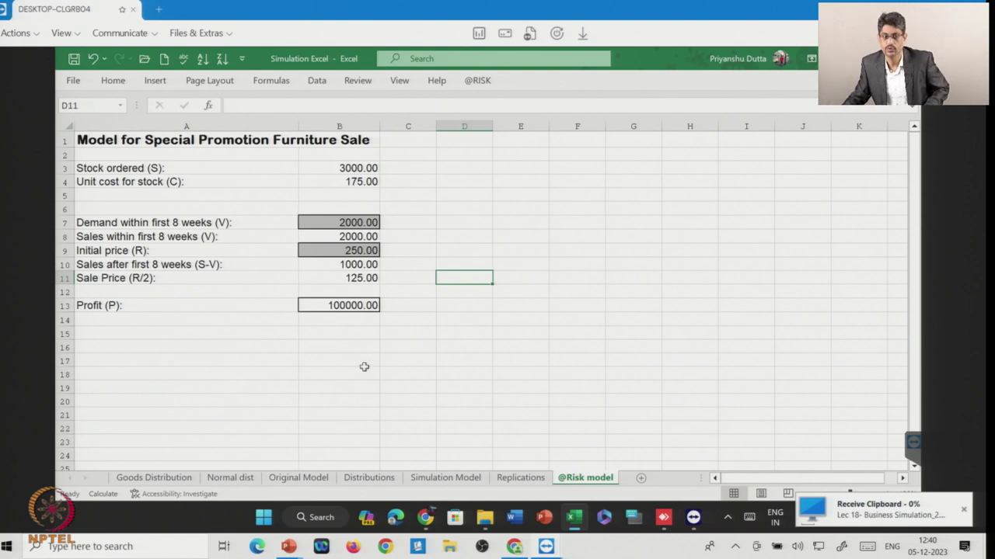
pyautogui.click(513, 480)
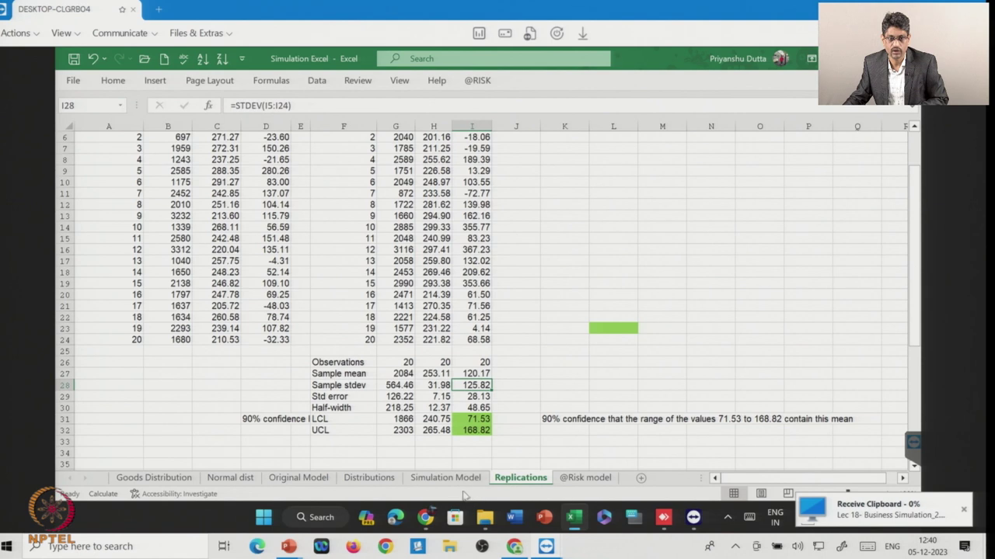
pyautogui.click(376, 479)
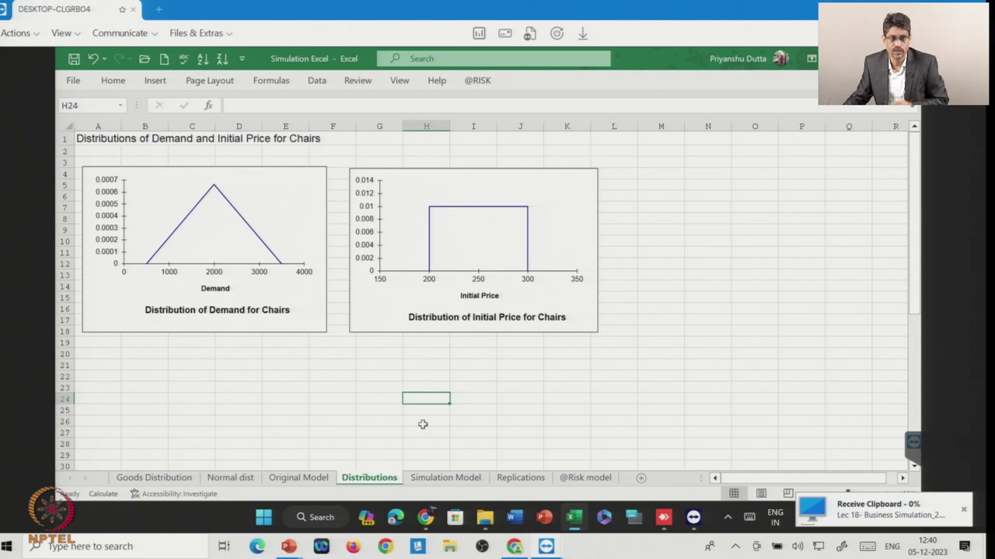
pyautogui.click(450, 479)
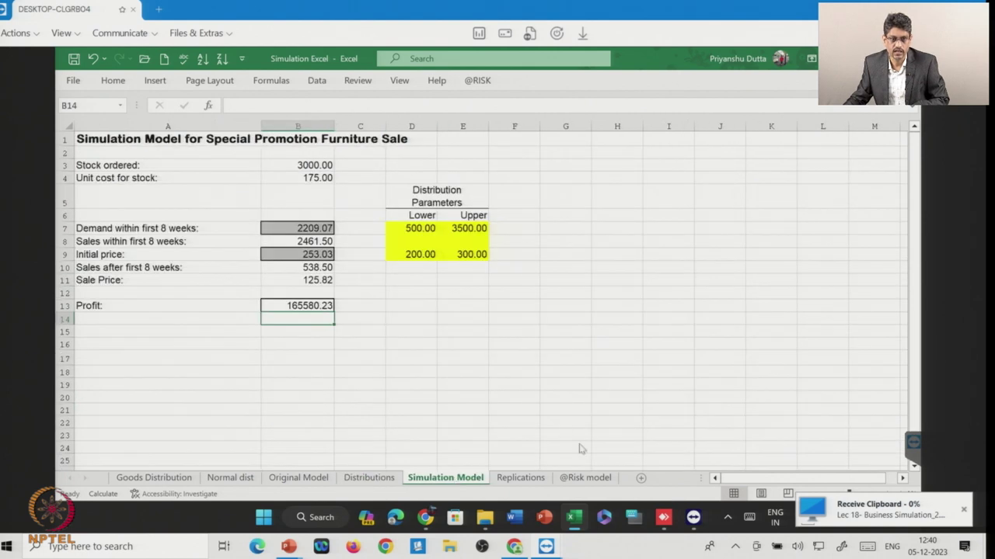
pyautogui.click(522, 478)
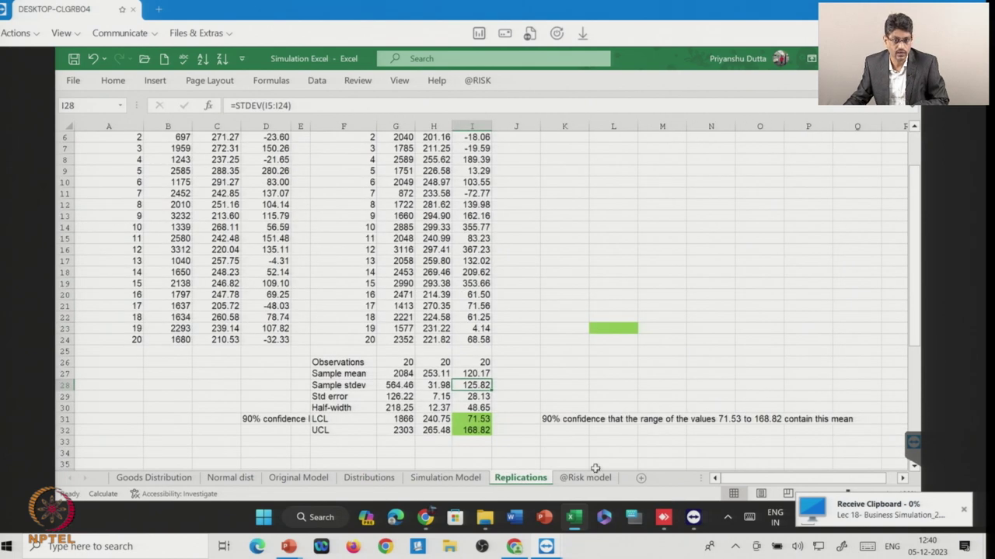
pyautogui.click(584, 480)
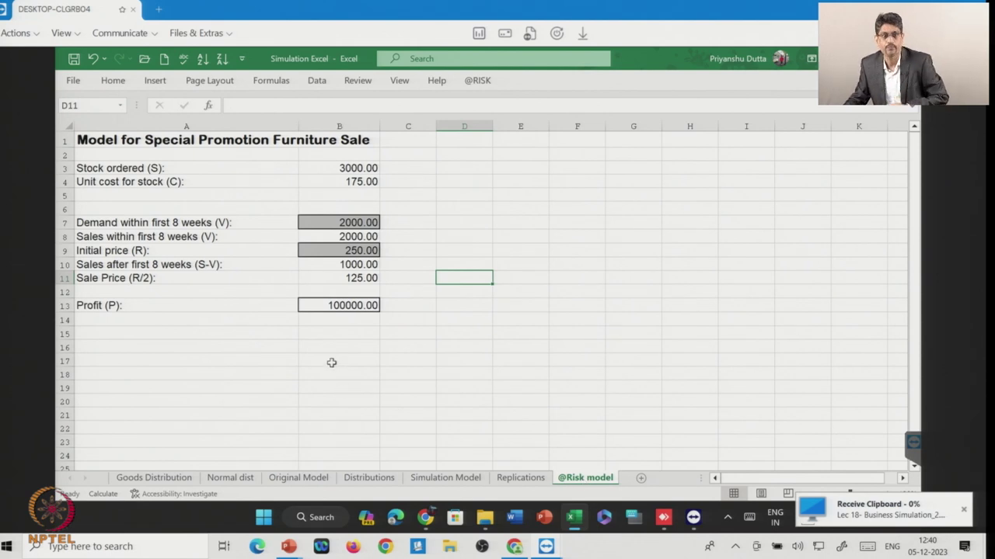
pyautogui.click(331, 363)
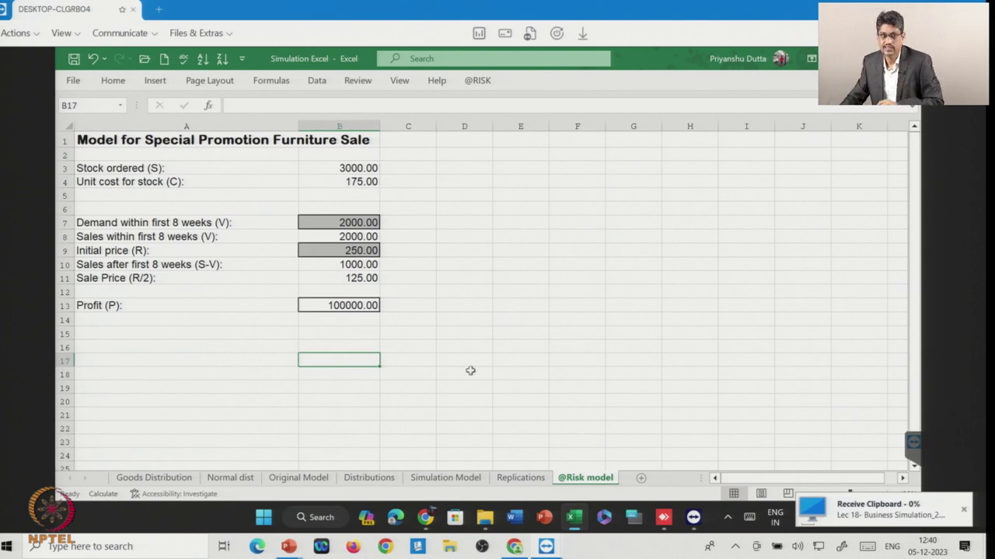
pyautogui.click(449, 359)
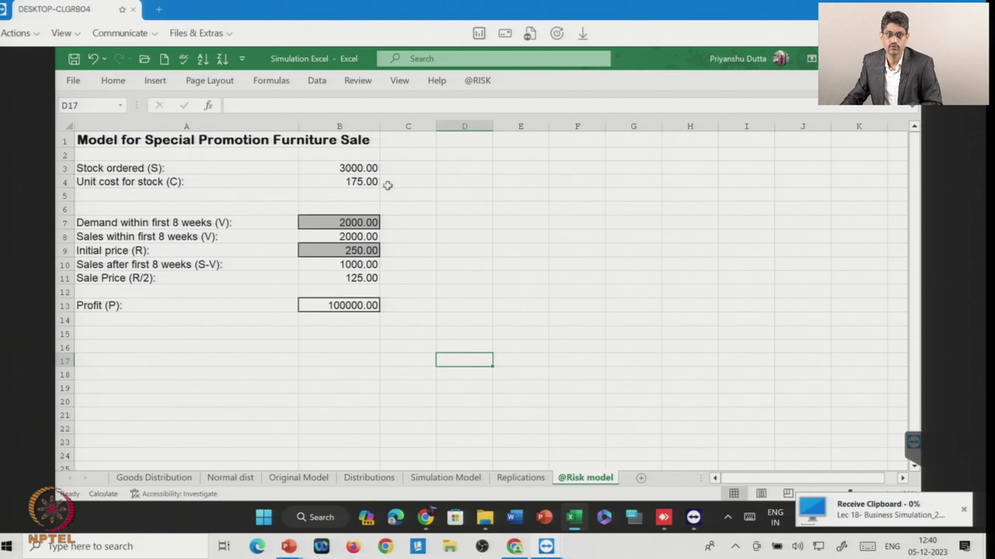
pyautogui.click(476, 81)
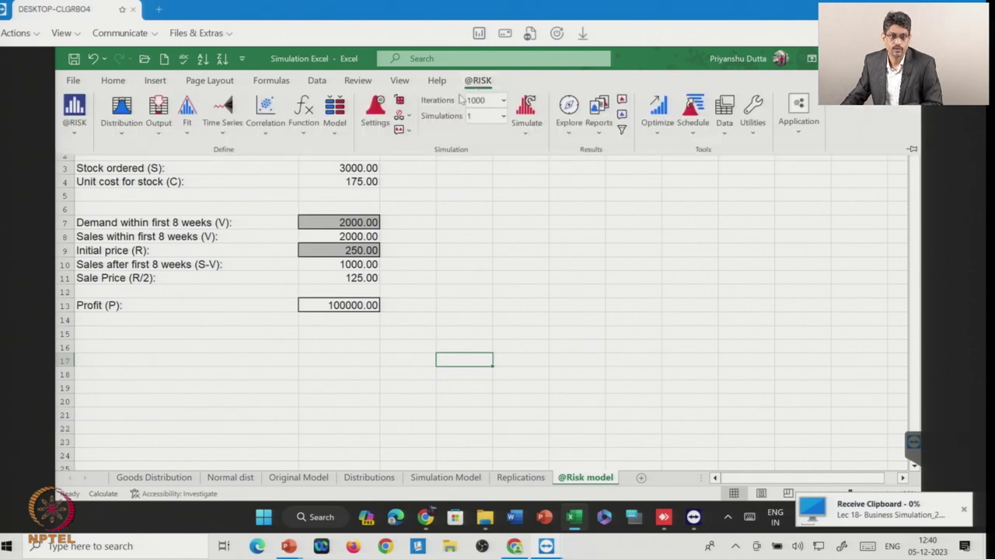
pyautogui.click(355, 223)
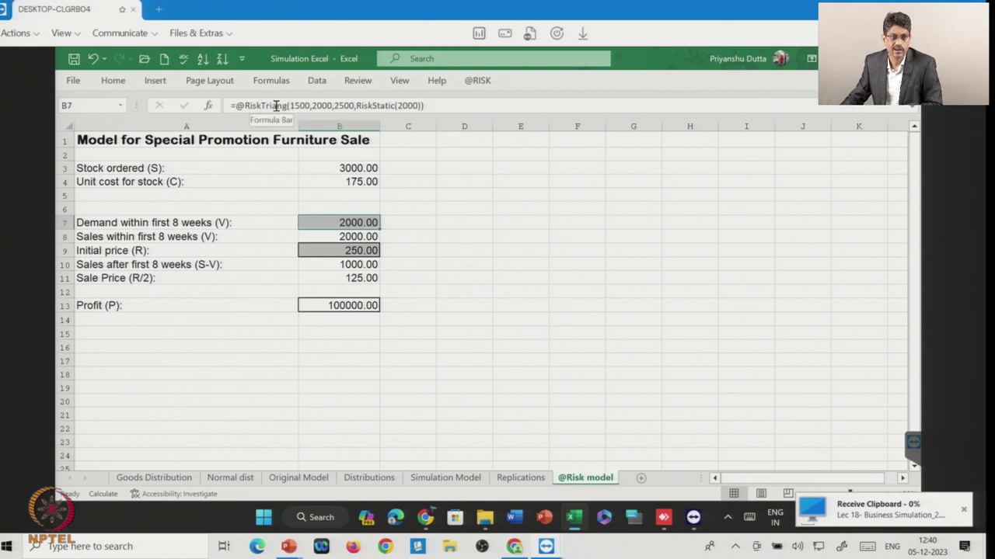
pyautogui.click(430, 231)
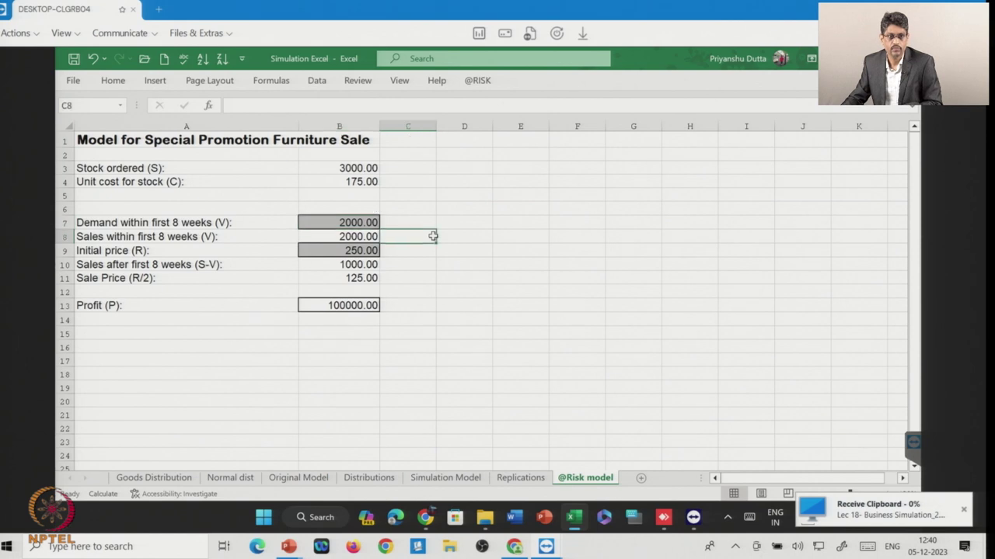
# - Replace the demand formula in B7 with the fixed value 2000
pyautogui.click(360, 223)
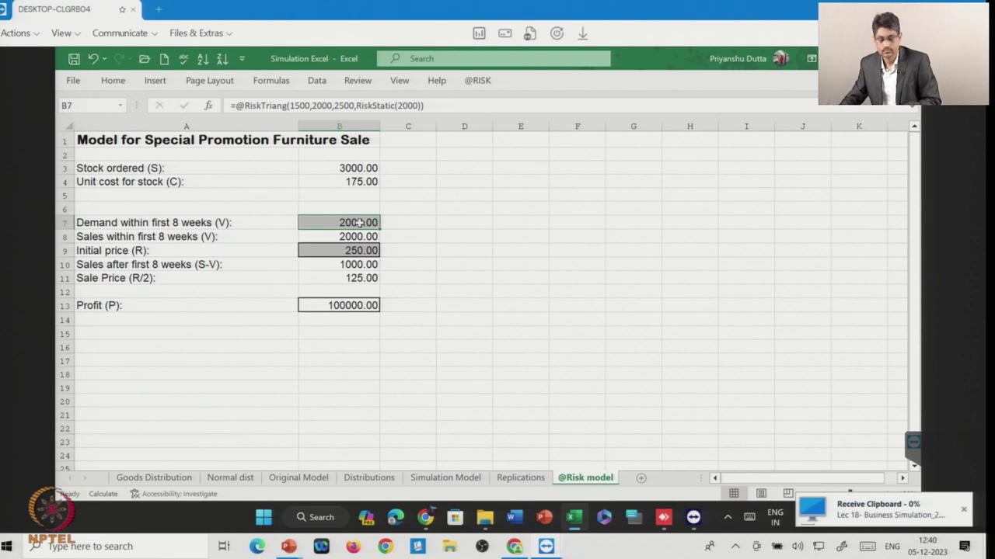
pyautogui.press('Delete')
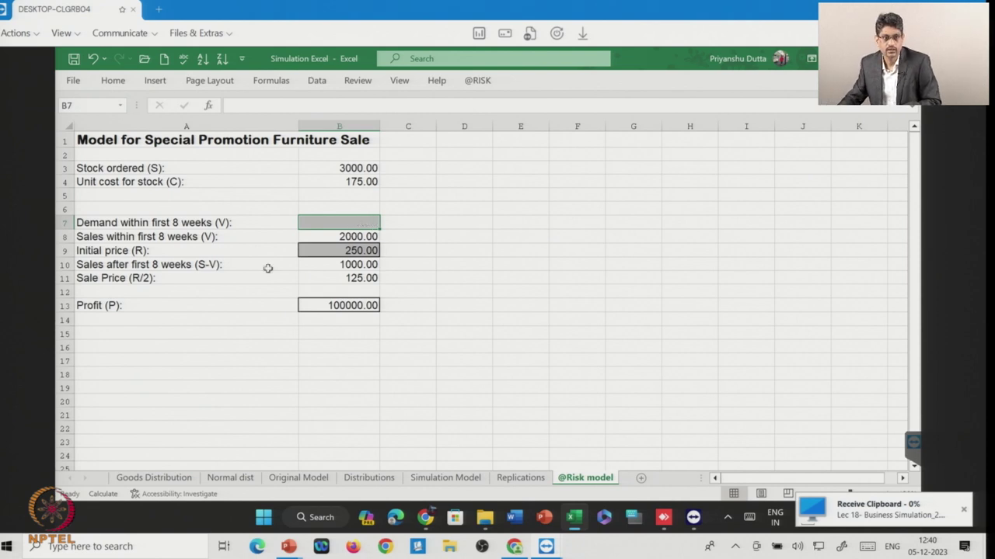
pyautogui.click(368, 383)
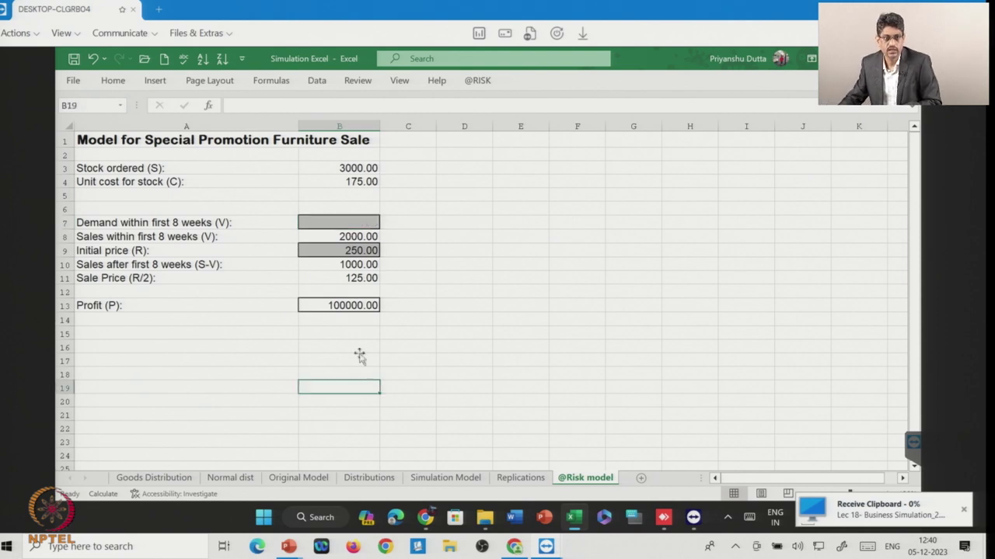
pyautogui.click(346, 220)
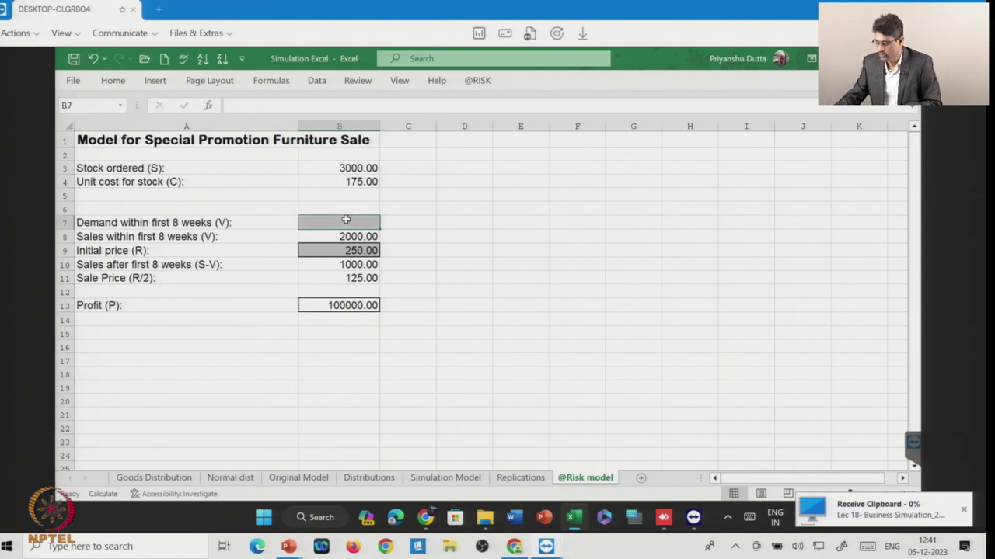
pyautogui.write('2000')
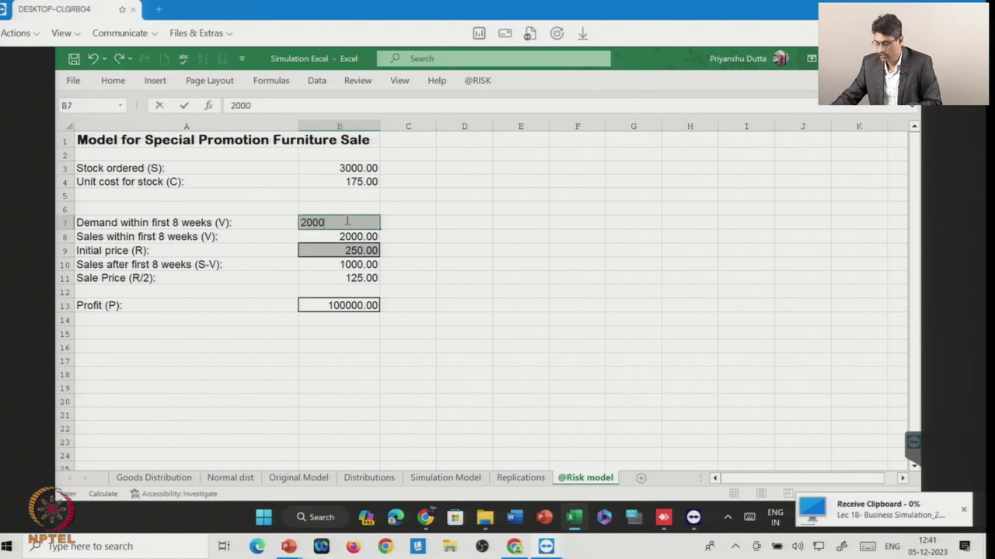
pyautogui.press('Return')
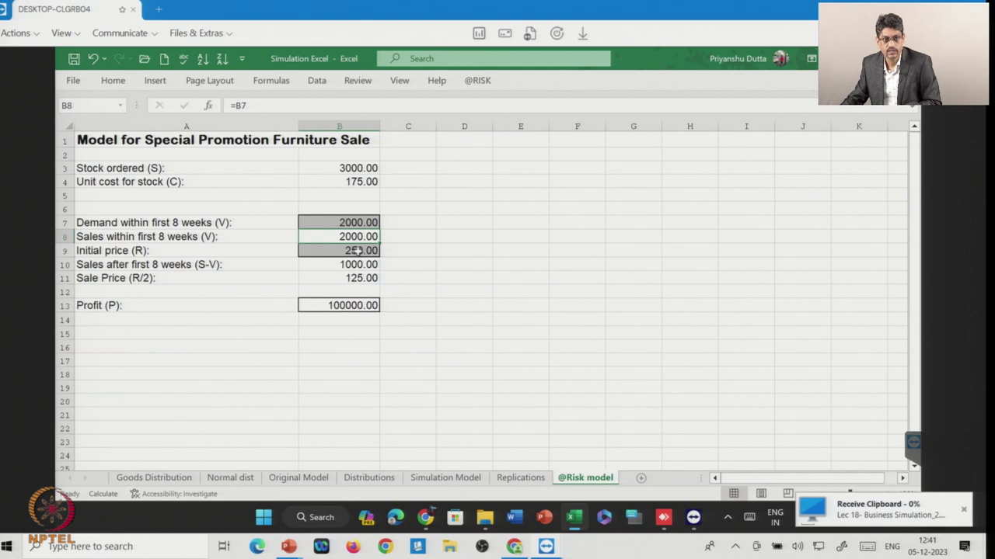
# - Replace the initial price formula in B9 with the fixed value 250
pyautogui.click(355, 248)
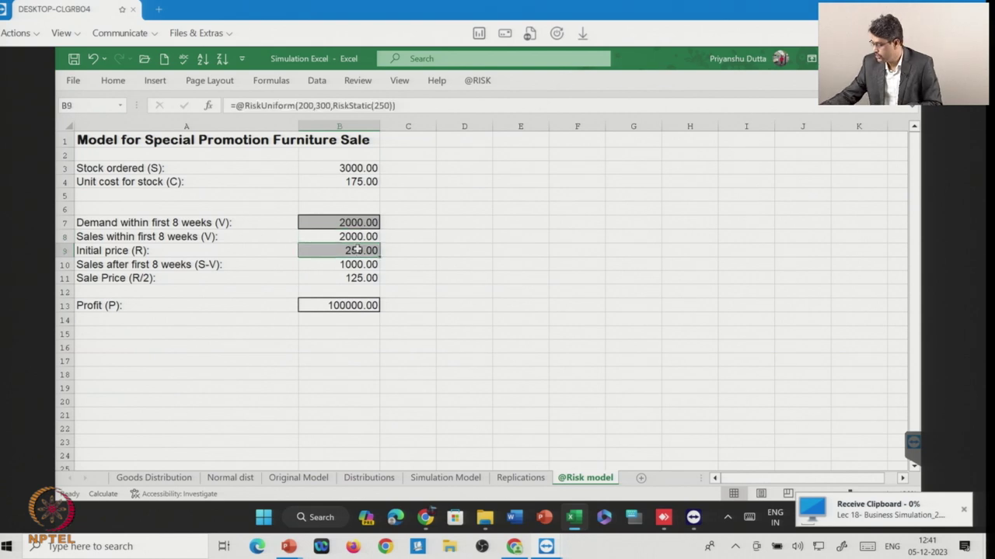
pyautogui.press('Delete')
pyautogui.write('2')
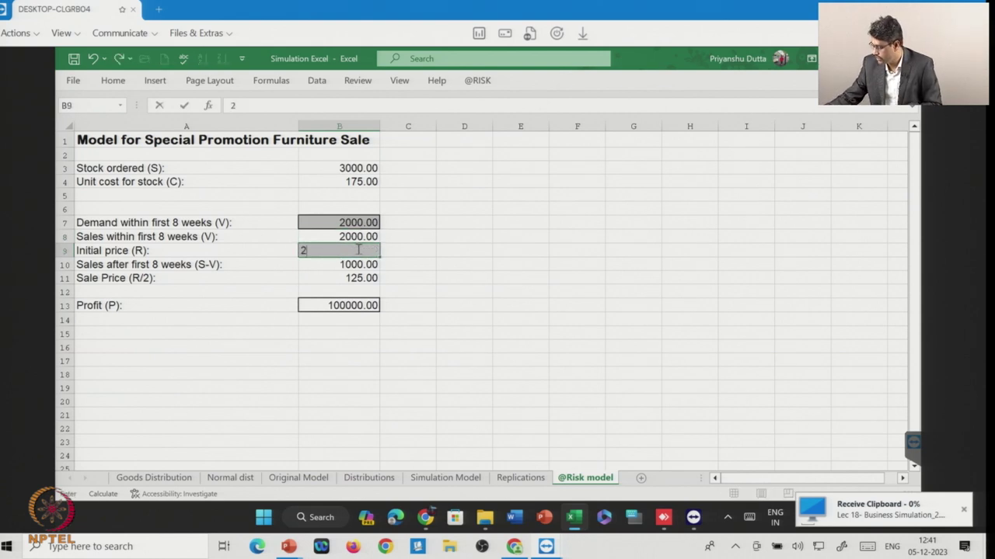
pyautogui.write('50')
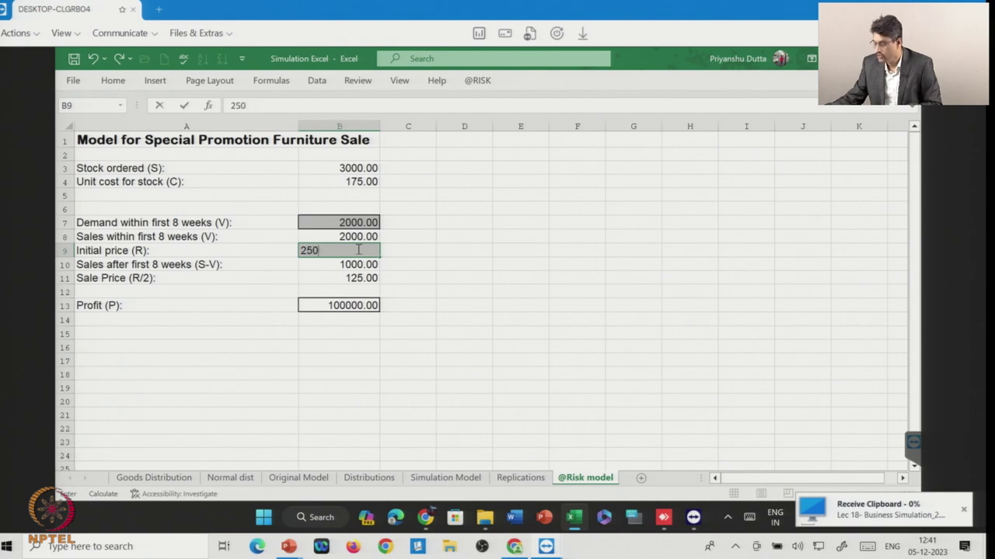
pyautogui.press('Return')
pyautogui.click(352, 221)
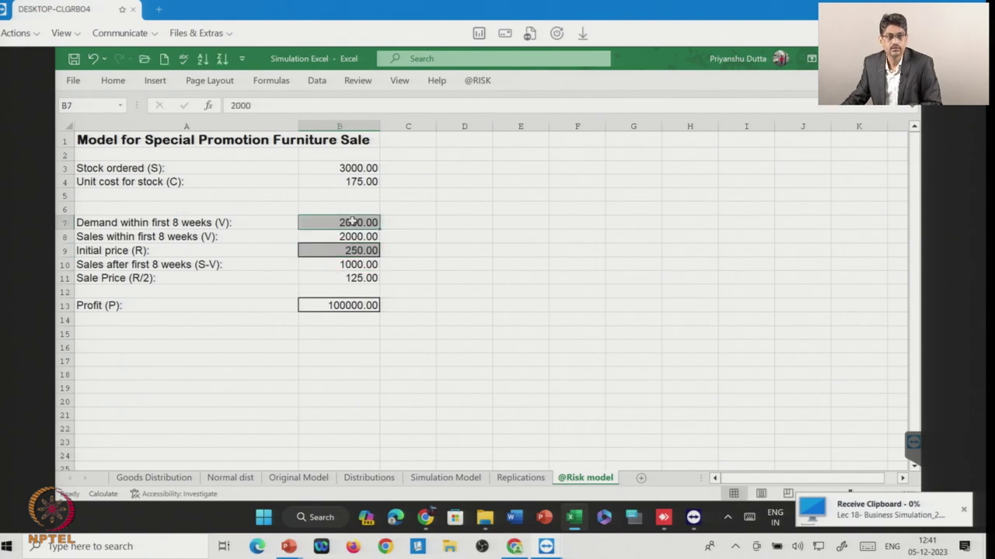
pyautogui.click(478, 82)
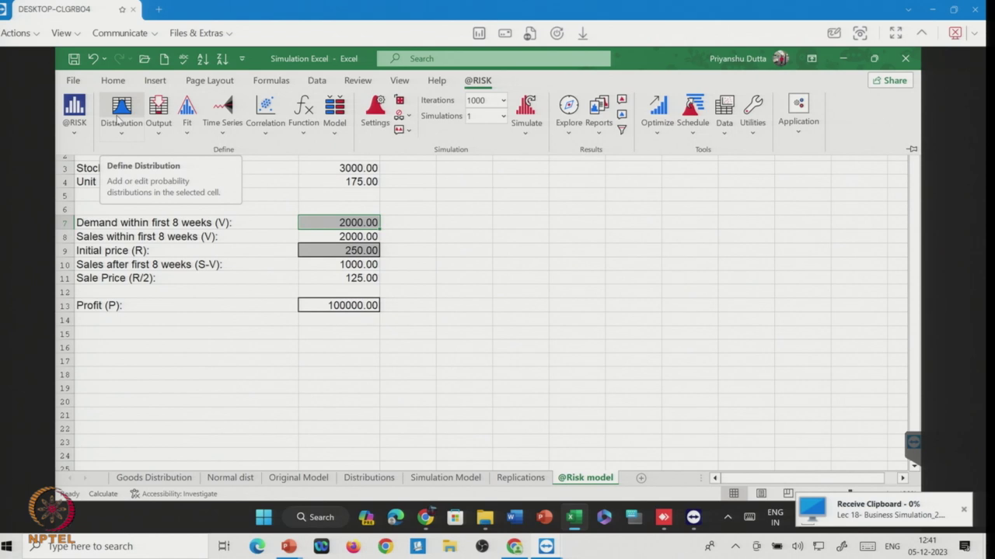
pyautogui.click(118, 117)
pyautogui.click(120, 115)
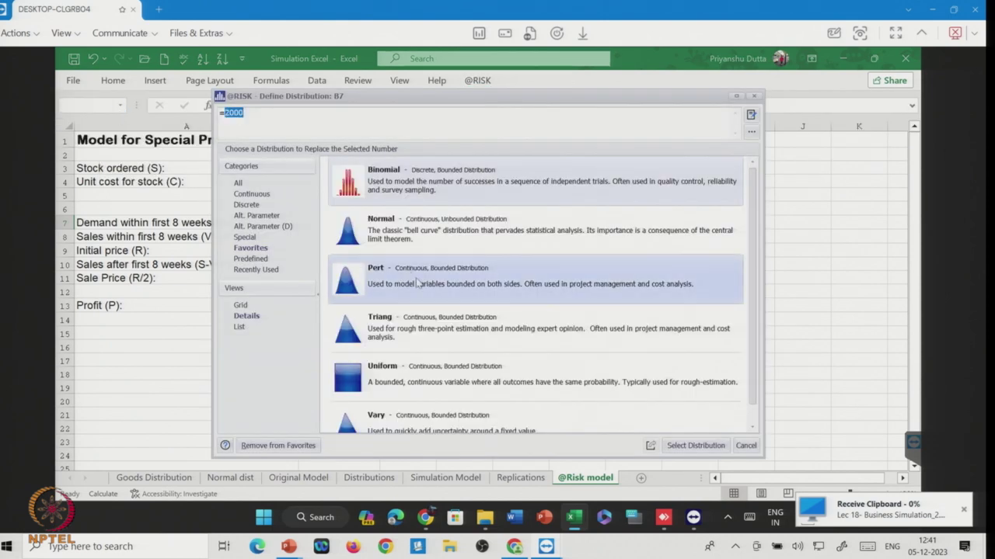
pyautogui.click(382, 326)
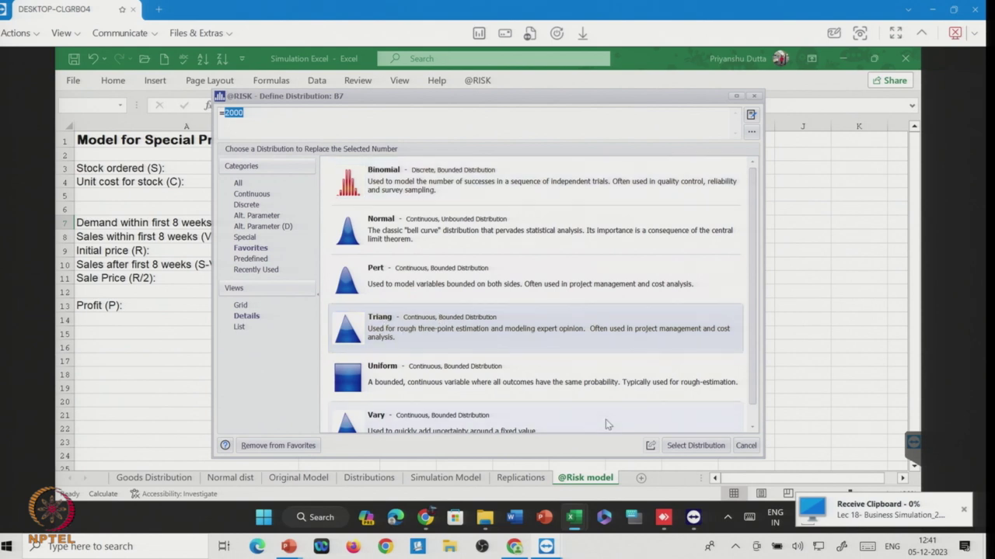
pyautogui.click(673, 447)
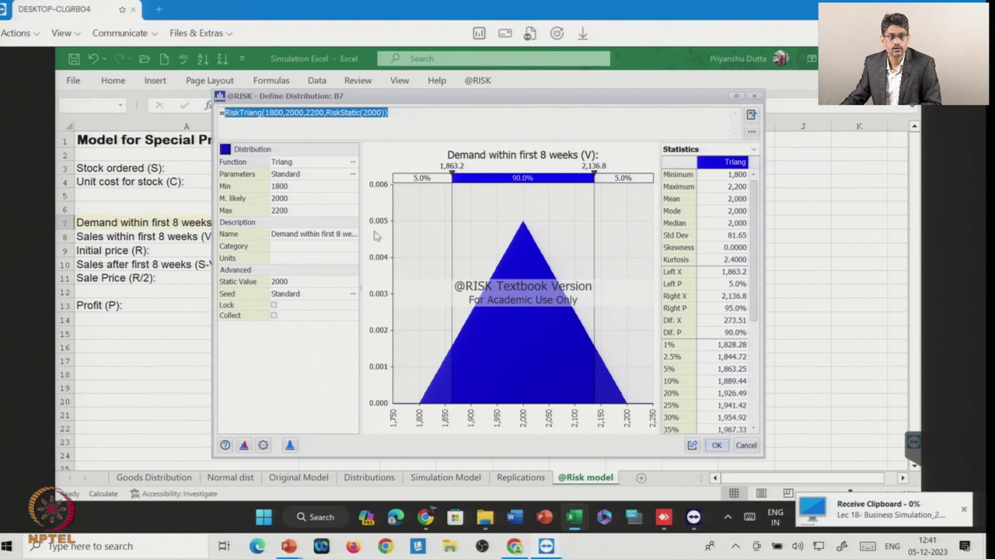
# - Set the demand distribution's minimum to 500 and maximum to 3000, and apply it to B7
pyautogui.click(299, 187)
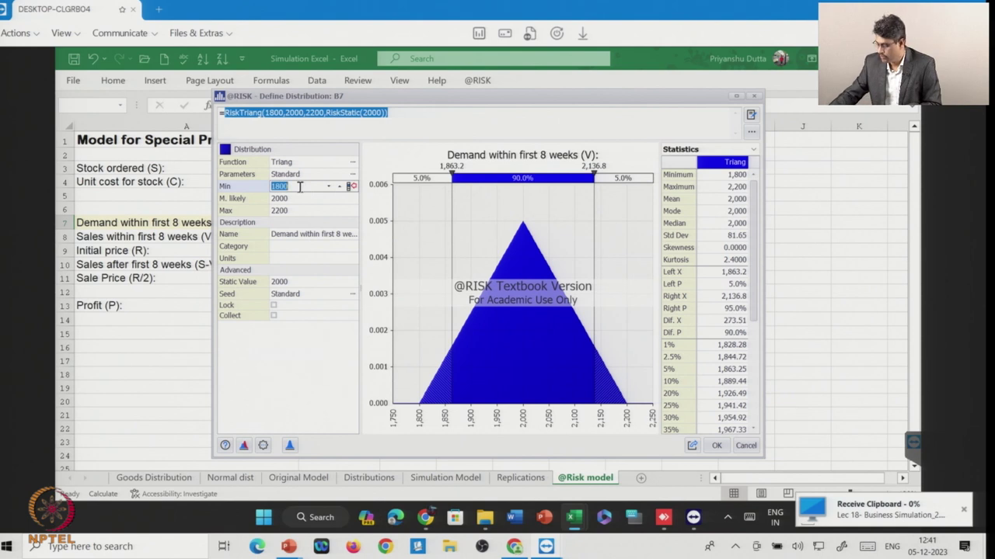
pyautogui.write('5000')
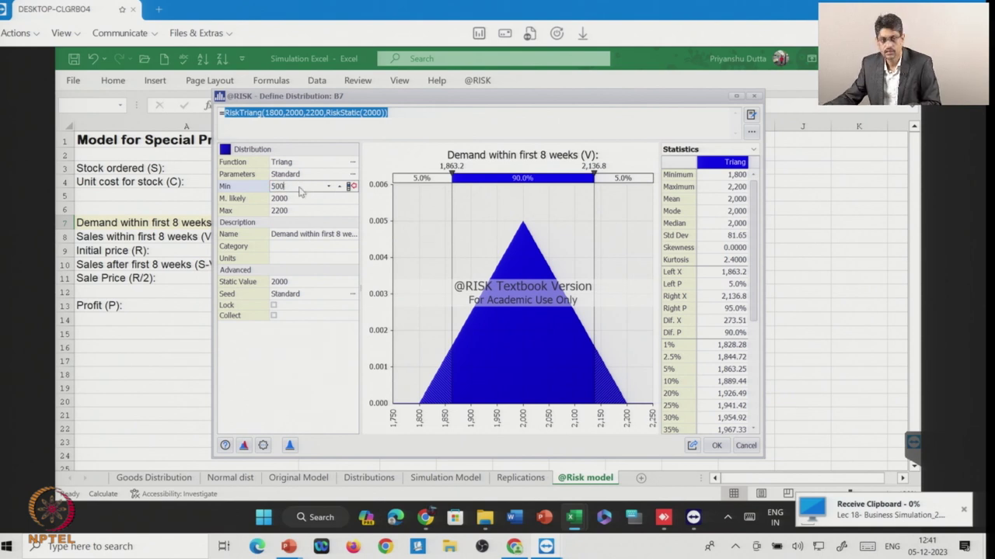
pyautogui.press('Return')
pyautogui.click(292, 210)
pyautogui.press('BackSpace')
pyautogui.press('BackSpace')
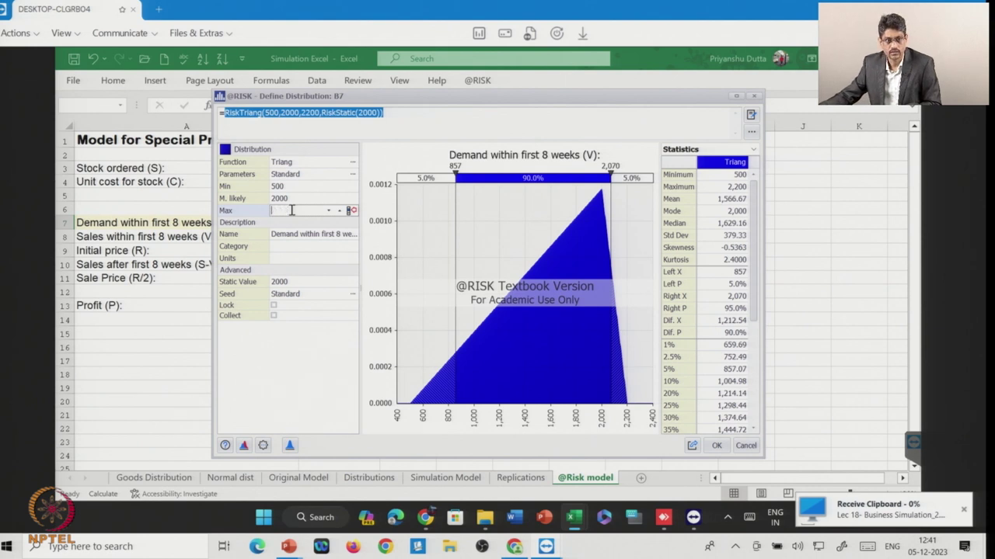
pyautogui.write('3000')
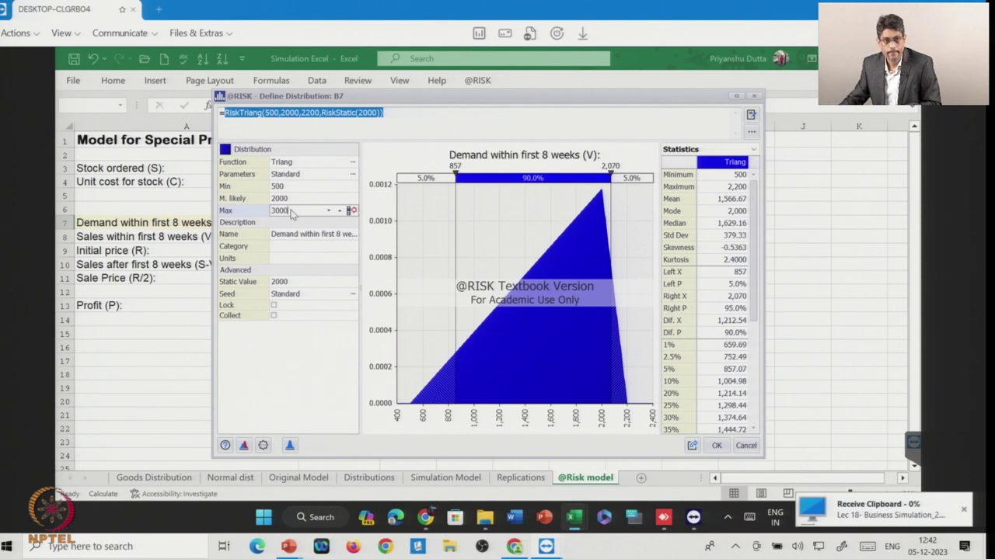
pyautogui.click(714, 446)
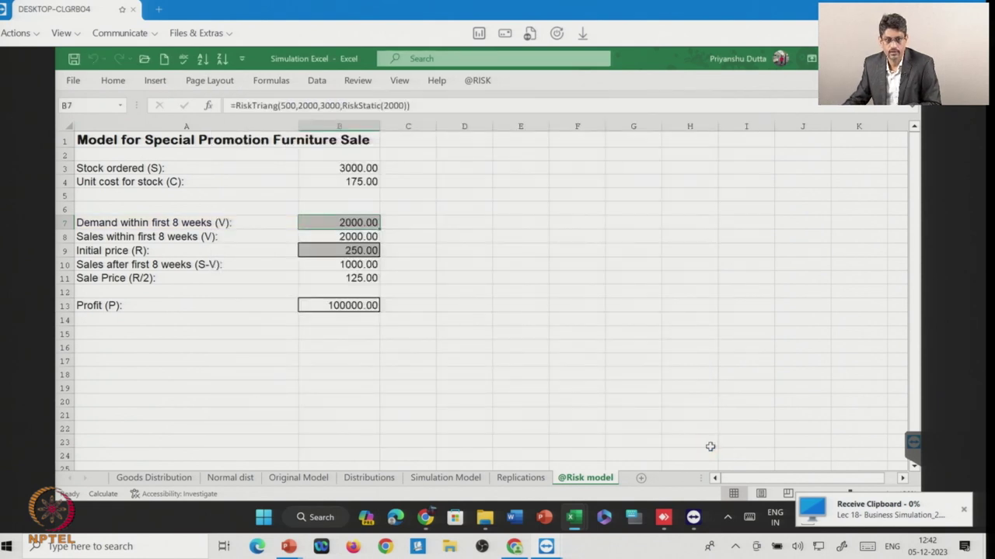
pyautogui.click(368, 478)
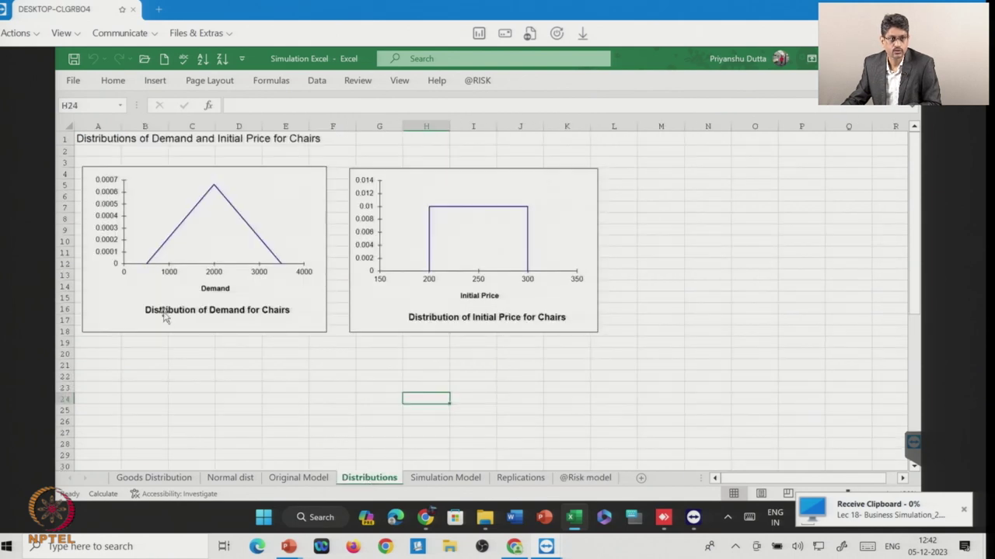
pyautogui.click(298, 479)
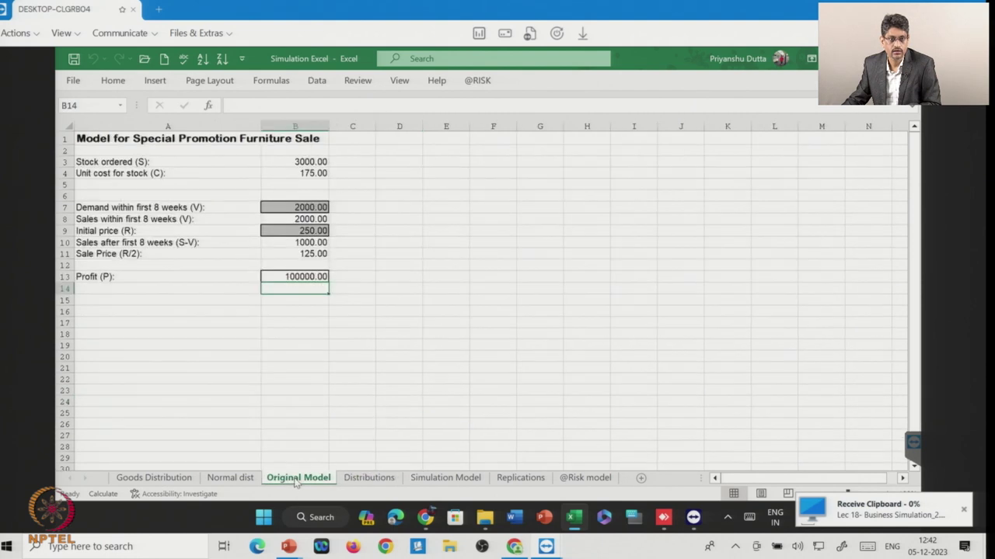
pyautogui.click(373, 480)
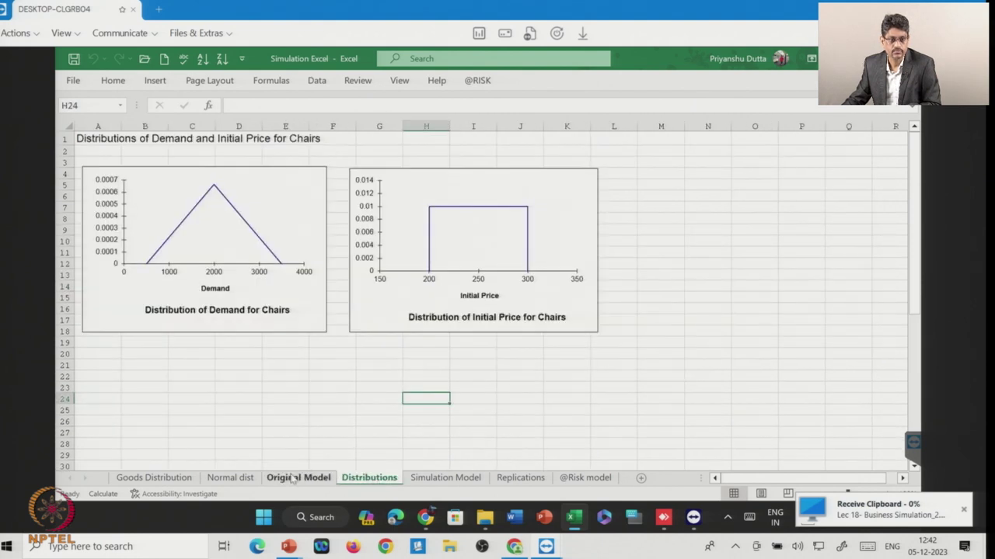
pyautogui.click(419, 479)
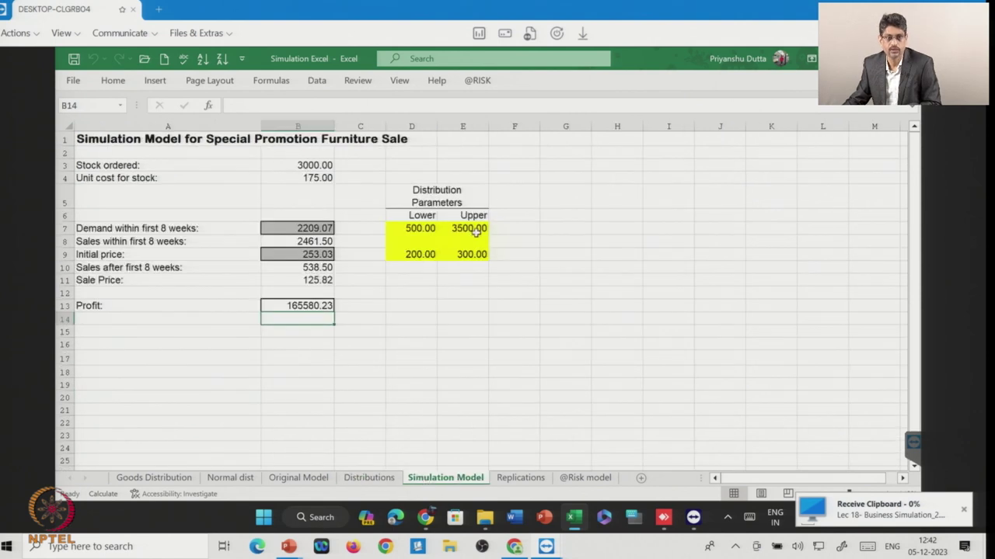
pyautogui.click(584, 479)
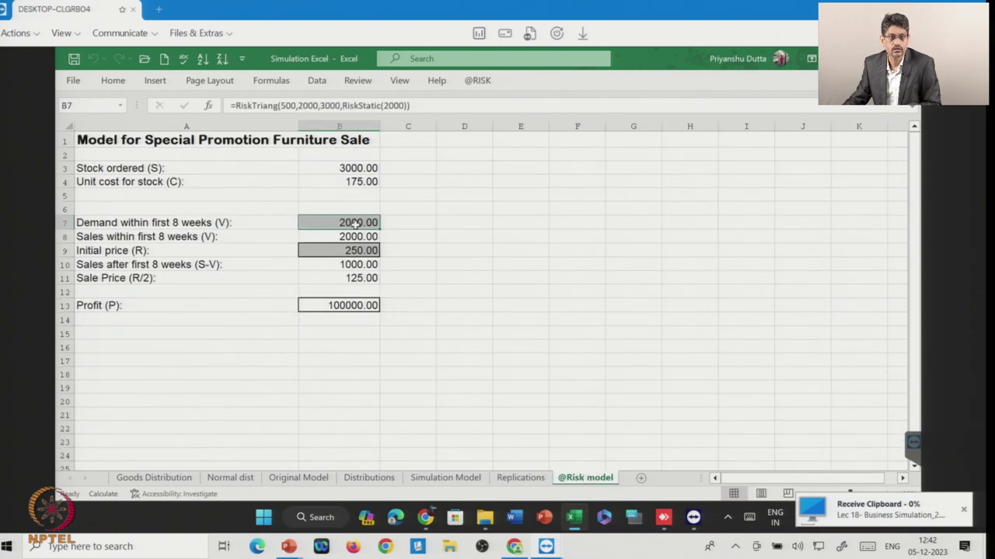
# - Change the maximum in B7's RiskTriang formula to 3500
pyautogui.click(330, 105)
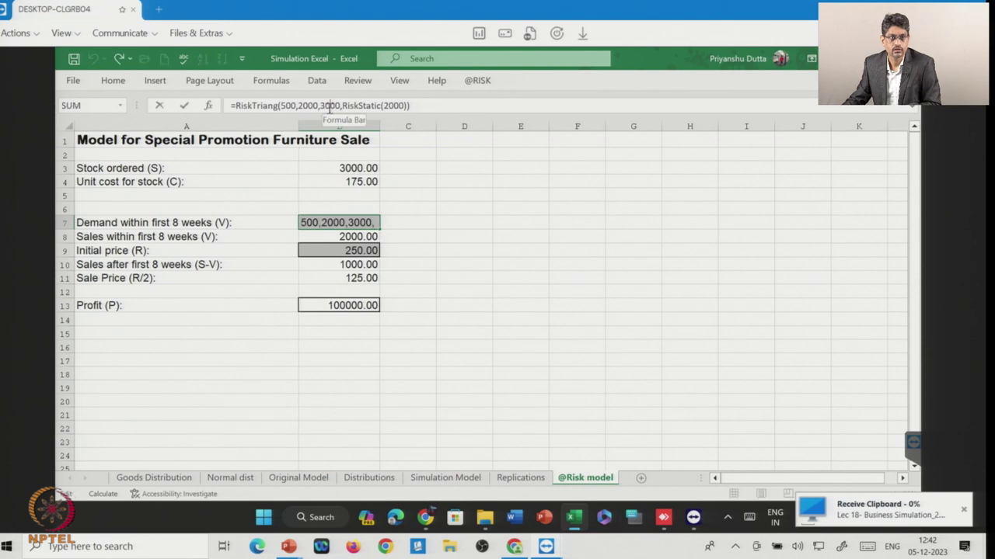
pyautogui.press('BackSpace')
pyautogui.write('5')
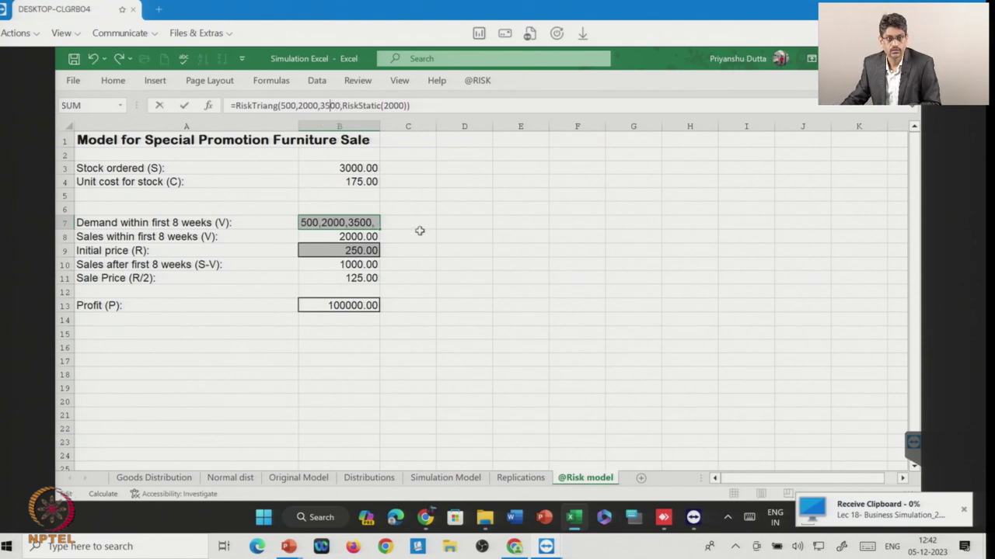
pyautogui.click(421, 230)
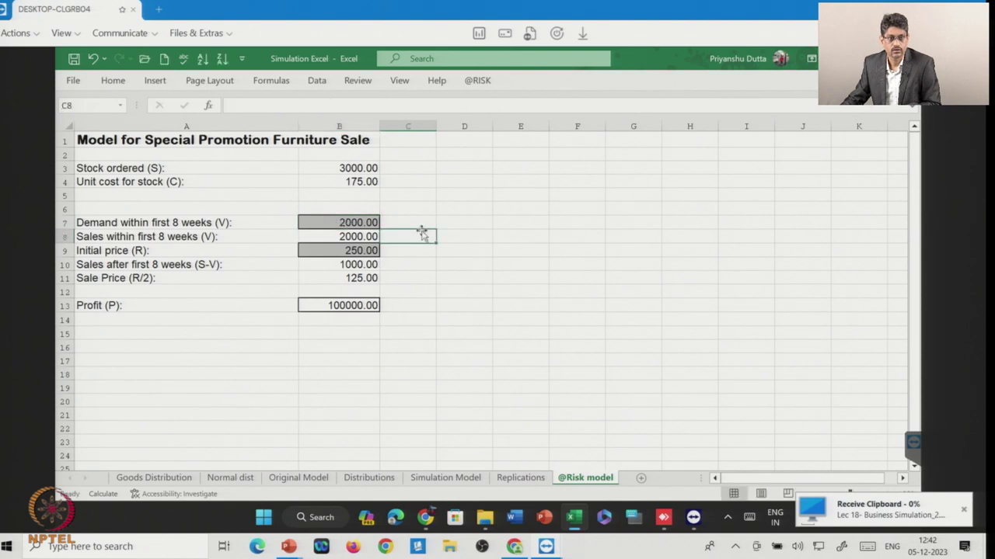
# - Examine the triangular demand distribution's graph and statistics for B7 in the Define Distribution window, and close it
pyautogui.click(345, 223)
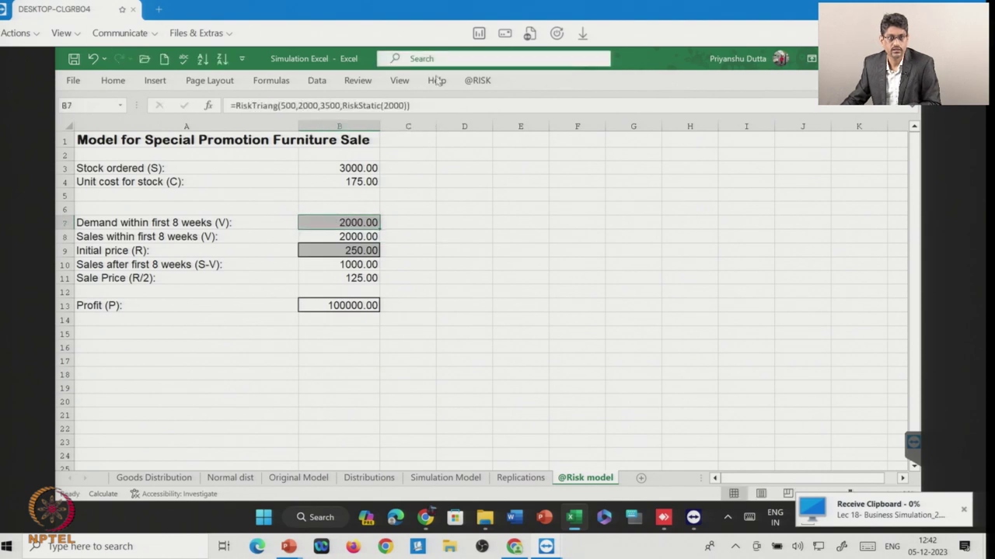
pyautogui.click(475, 81)
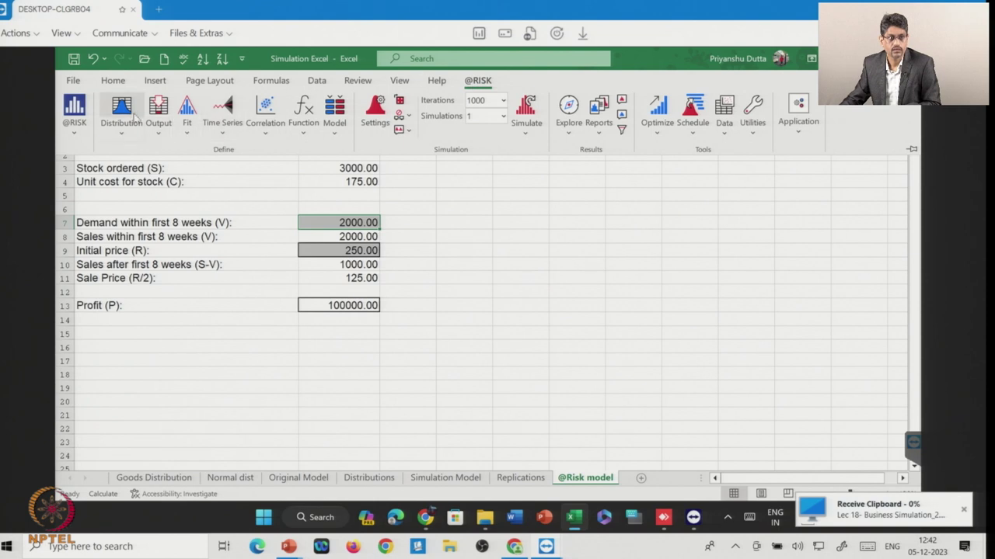
pyautogui.click(122, 109)
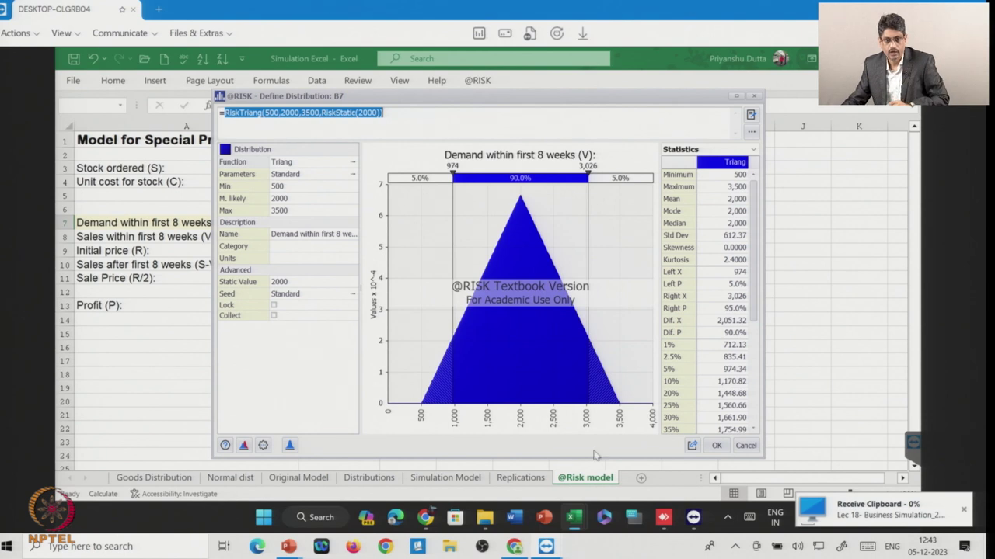
pyautogui.click(716, 446)
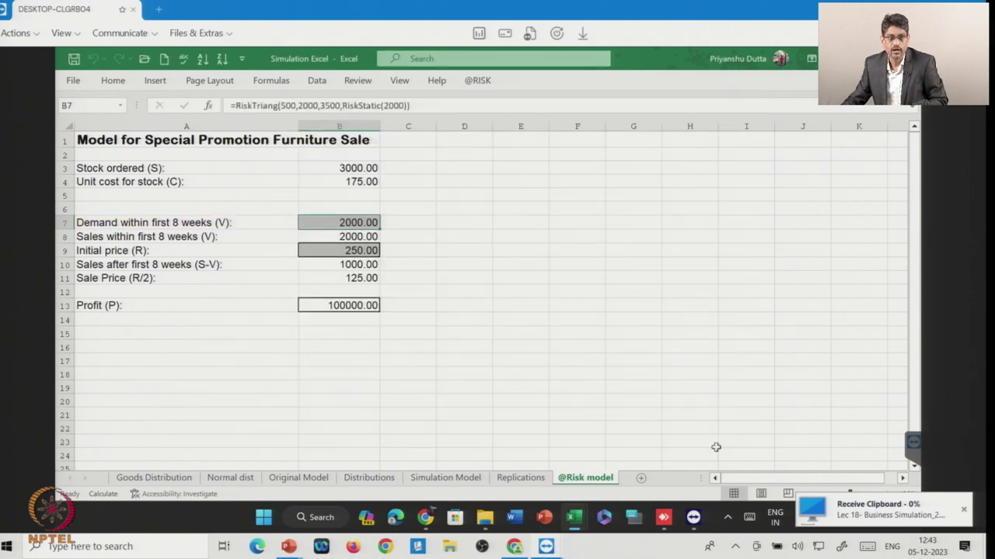
pyautogui.click(360, 250)
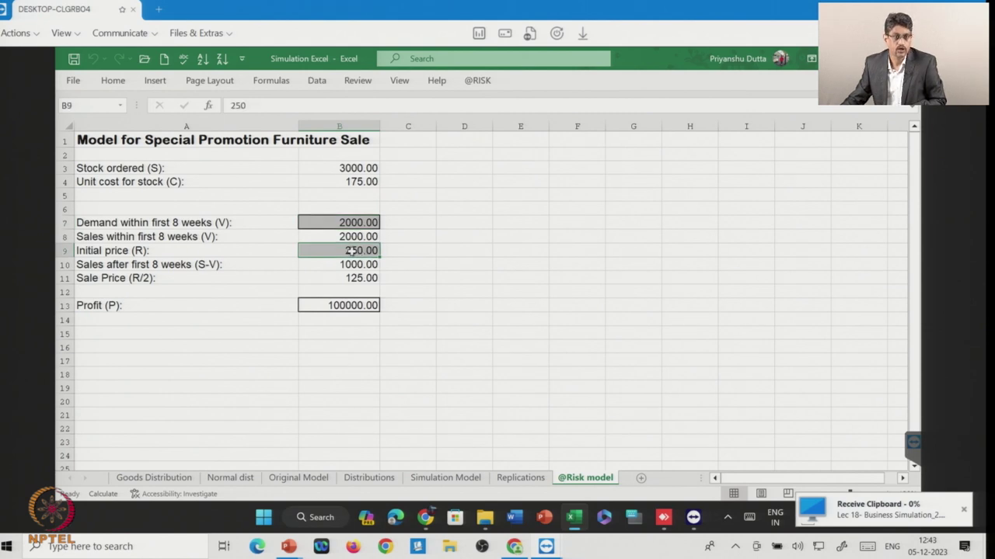
pyautogui.click(478, 81)
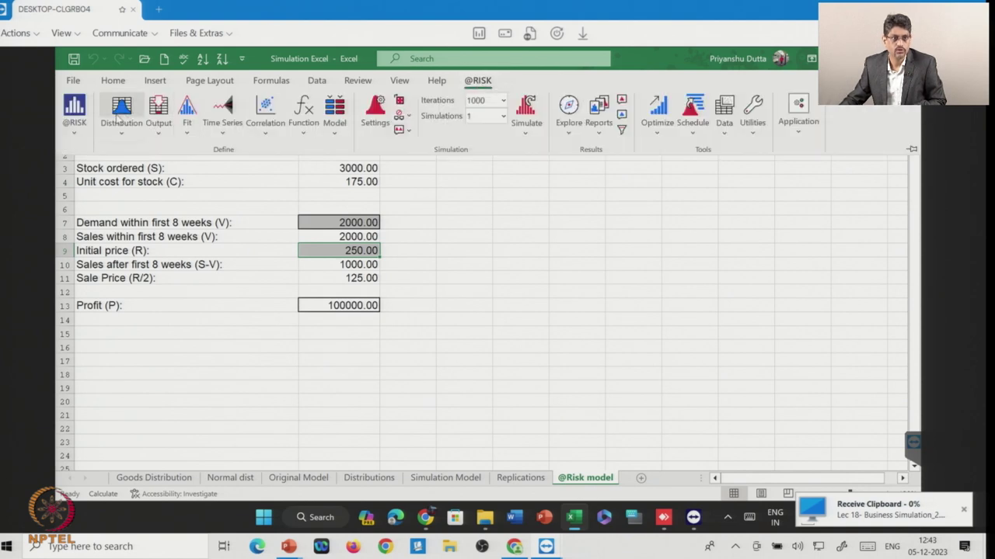
pyautogui.click(115, 118)
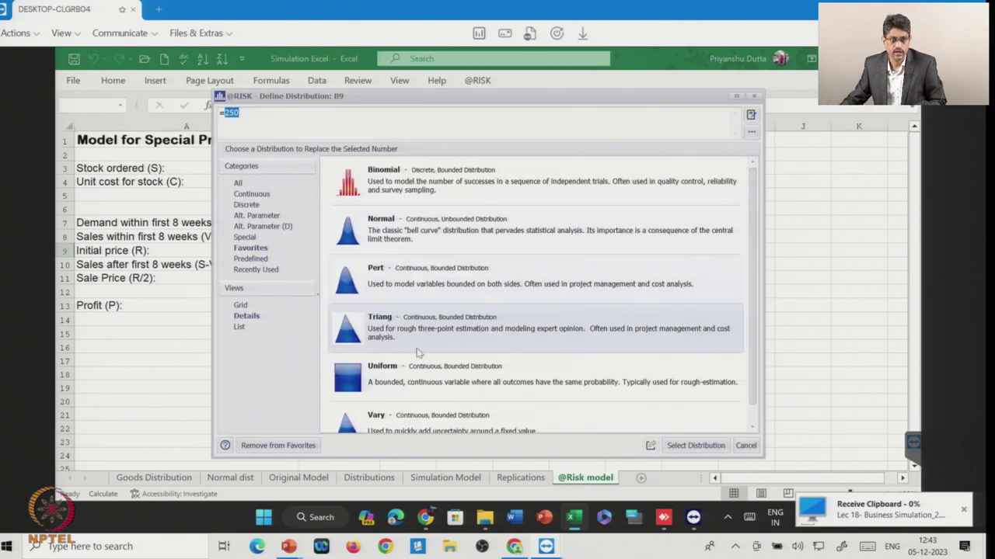
pyautogui.click(406, 369)
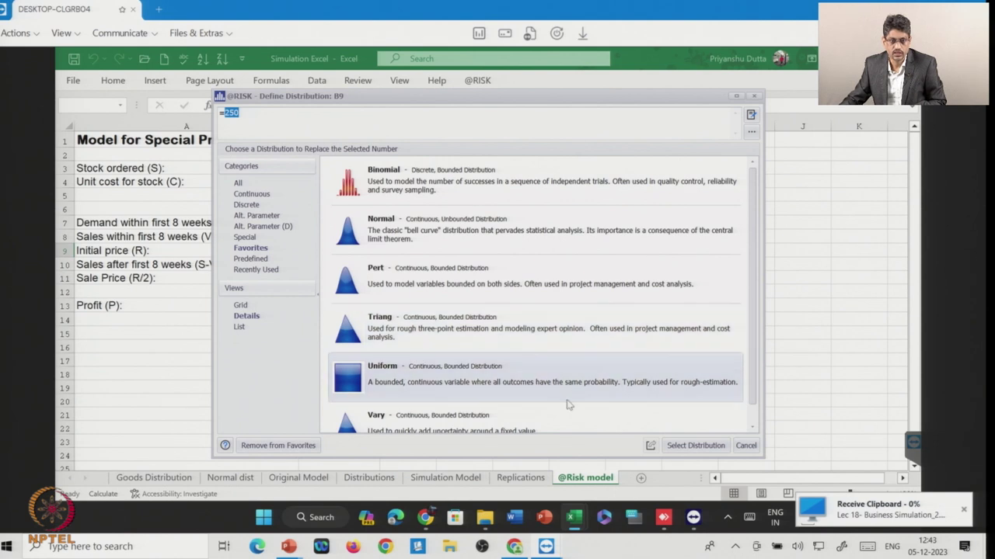
pyautogui.click(681, 449)
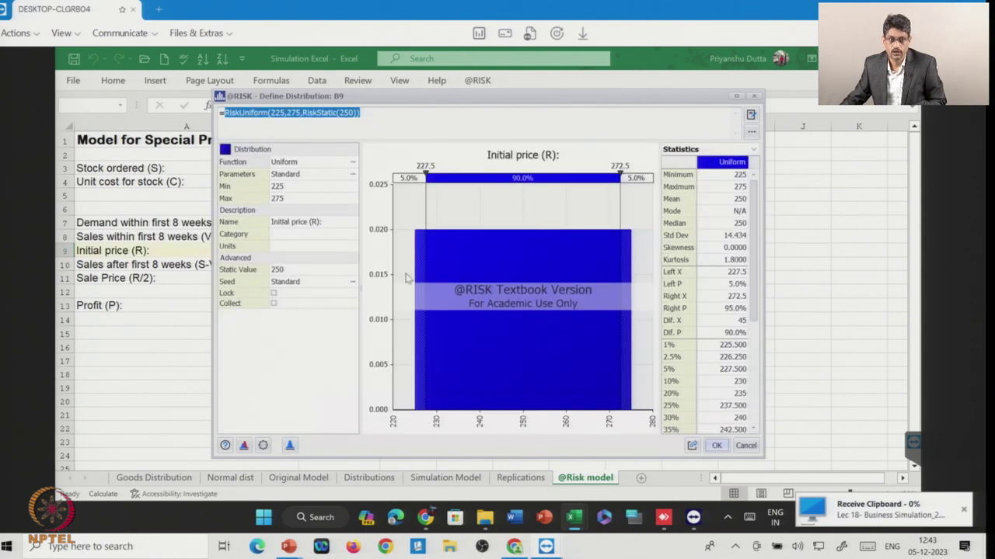
# - Set the initial price distribution's minimum to 200 and maximum to 300, and apply it to B9
pyautogui.click(286, 186)
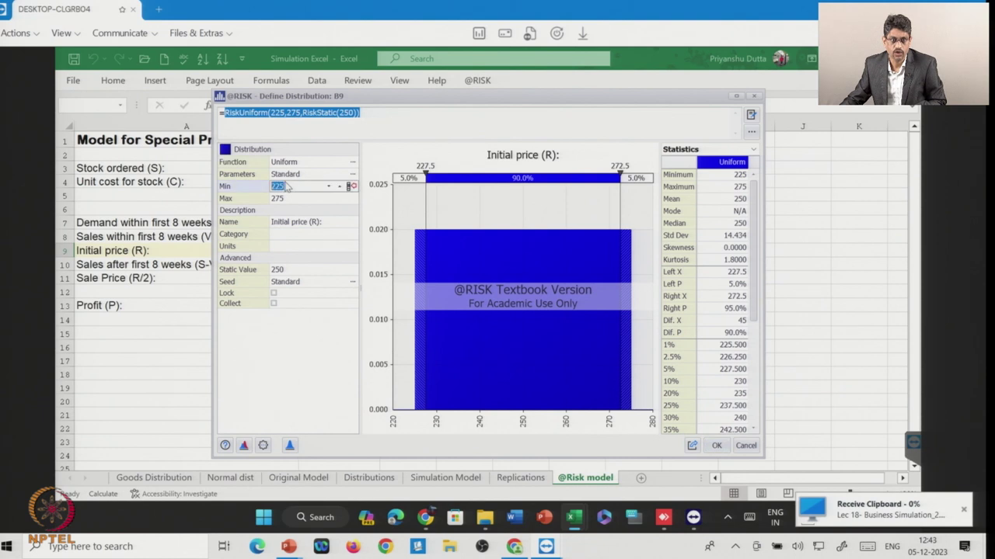
pyautogui.write('20')
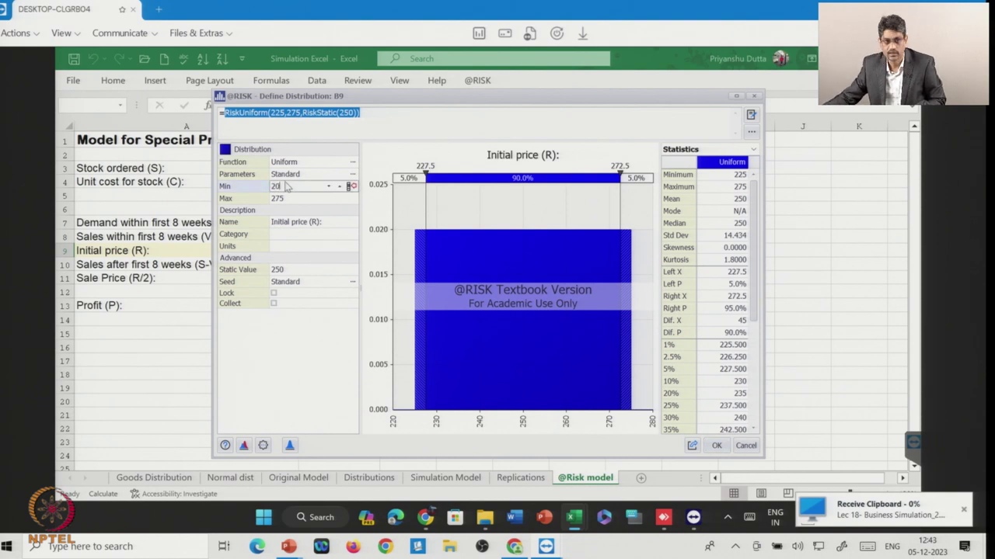
pyautogui.write('0')
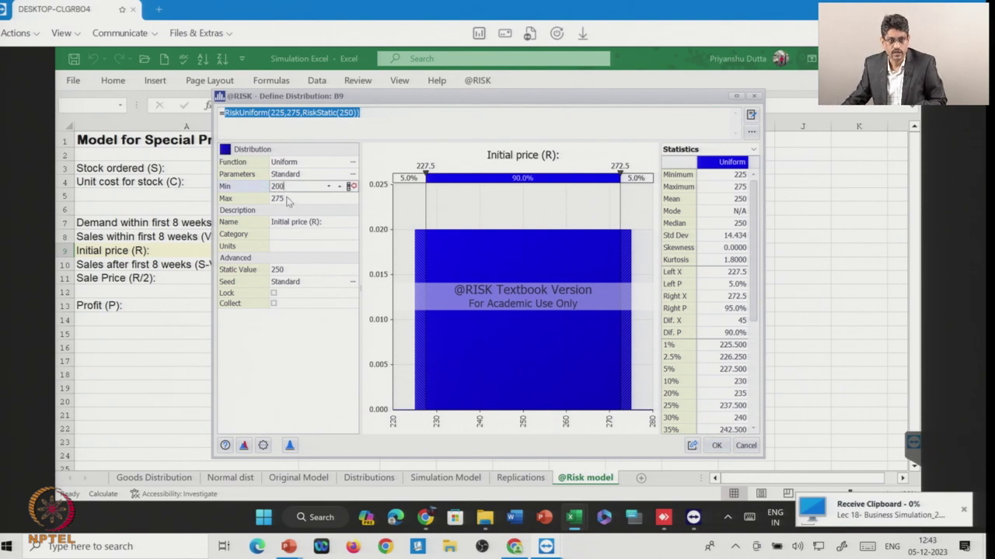
pyautogui.click(287, 198)
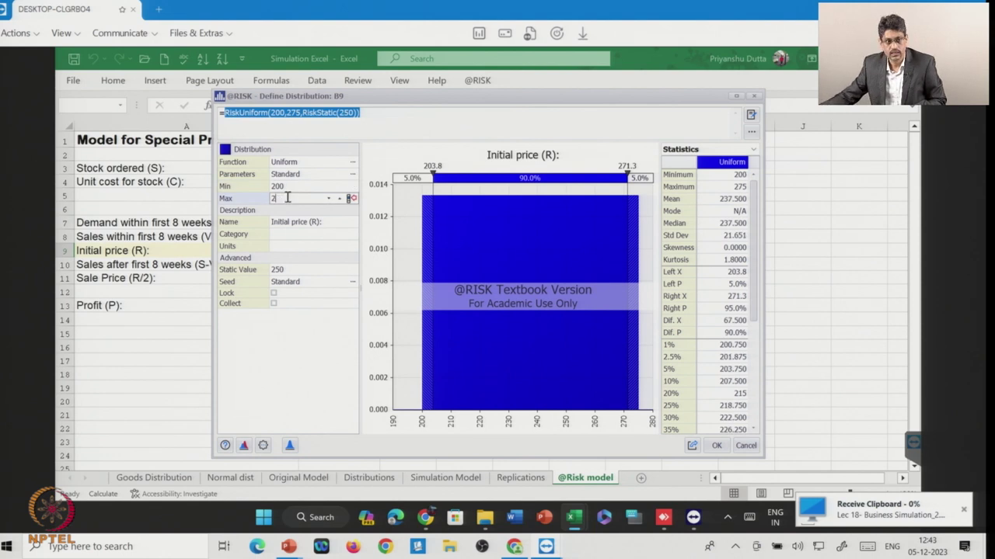
pyautogui.write('300')
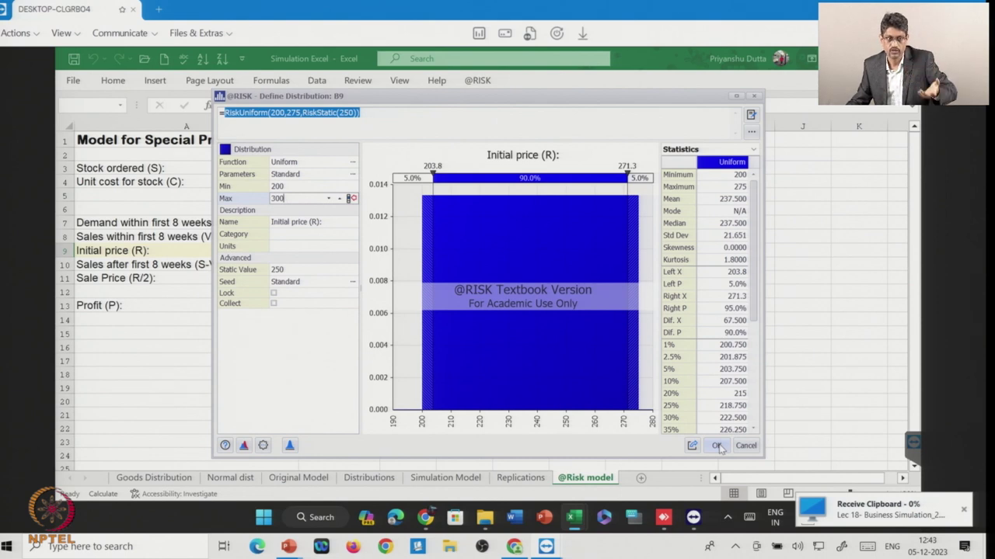
pyautogui.click(716, 446)
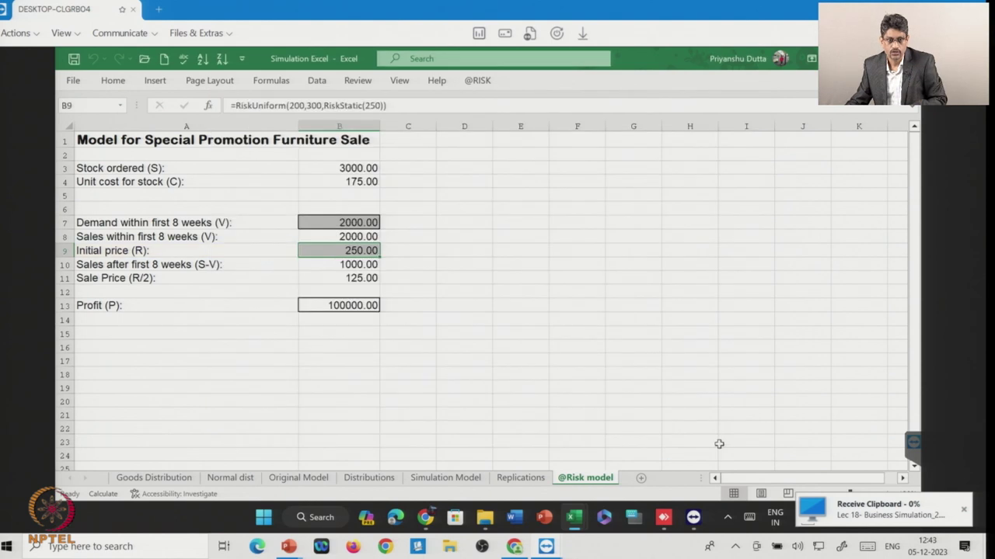
# - Check the distribution formulas behind the demand in B7 and the initial price in B9
pyautogui.click(342, 224)
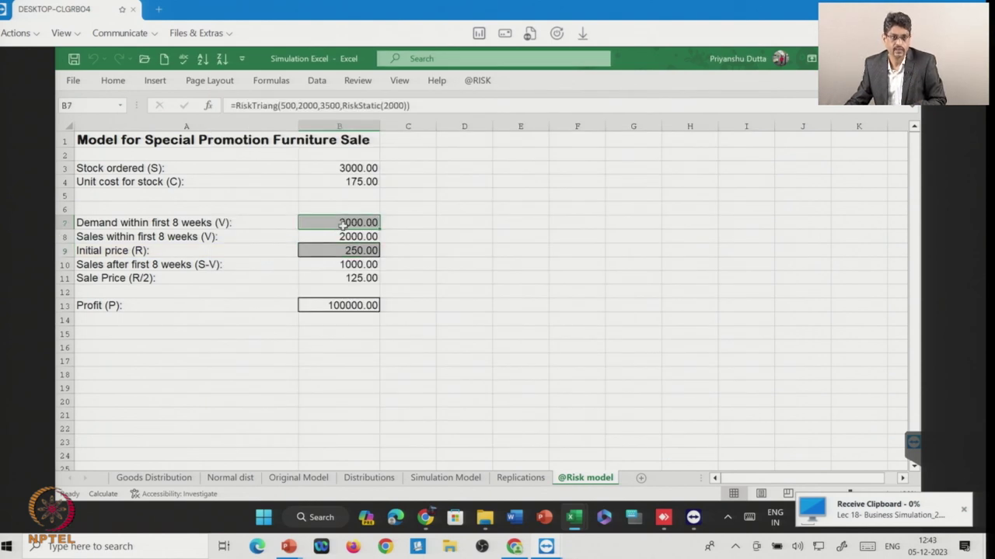
pyautogui.click(338, 249)
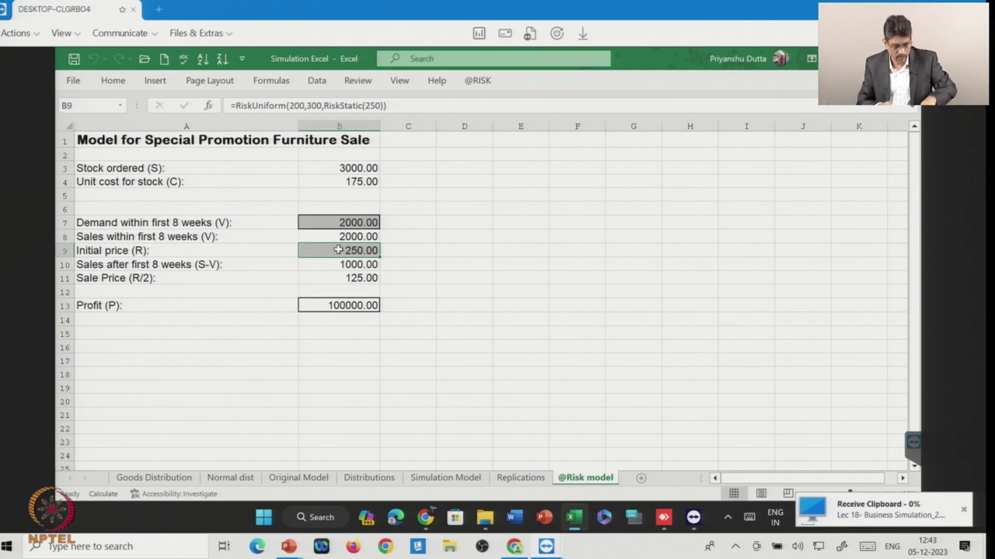
pyautogui.moveTo(440, 196); pyautogui.dragTo(391, 211)
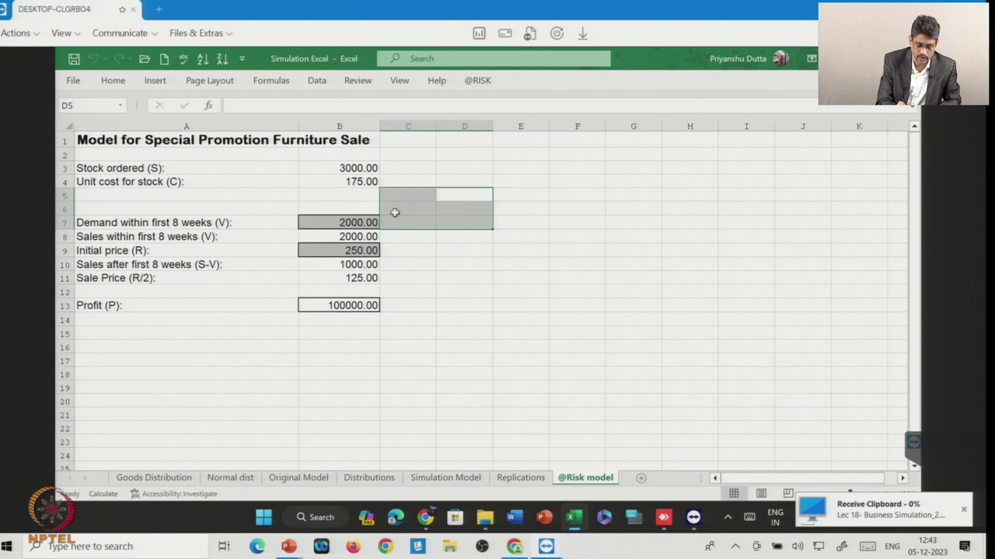
pyautogui.click(434, 292)
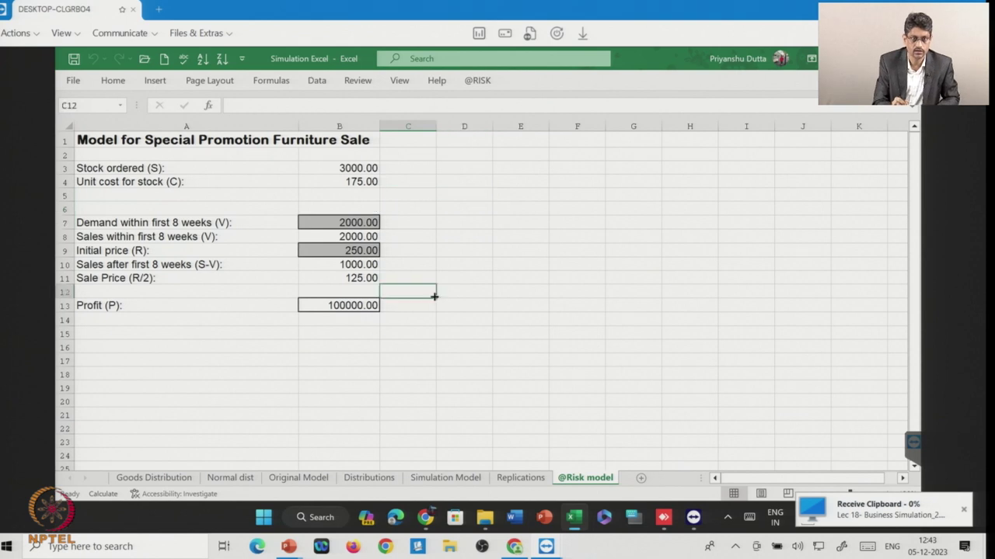
pyautogui.click(360, 222)
pyautogui.click(360, 249)
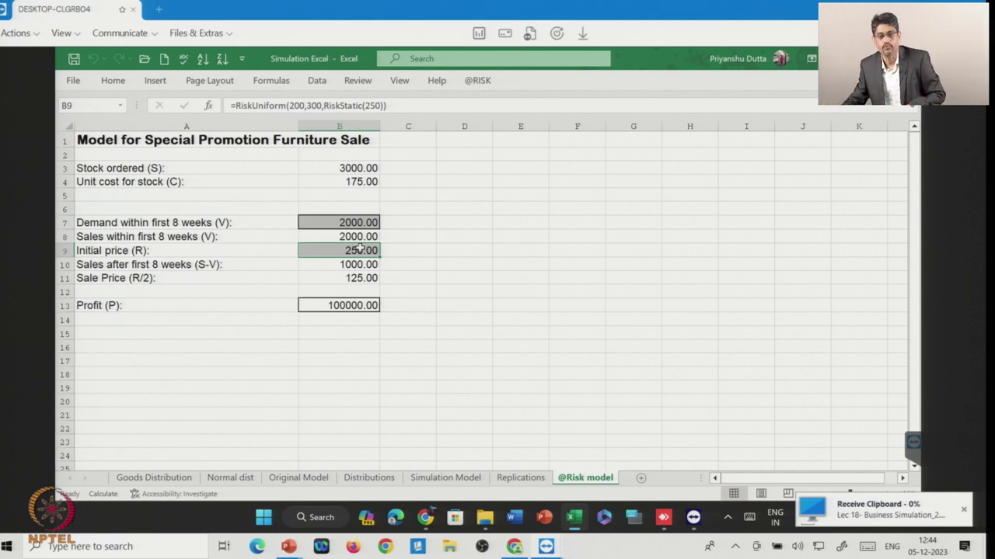
# - Remove the RiskOutput() term from the profit formula in B13, leaving =(B9-B4)*B8+(B11-B4)*B10
pyautogui.click(343, 305)
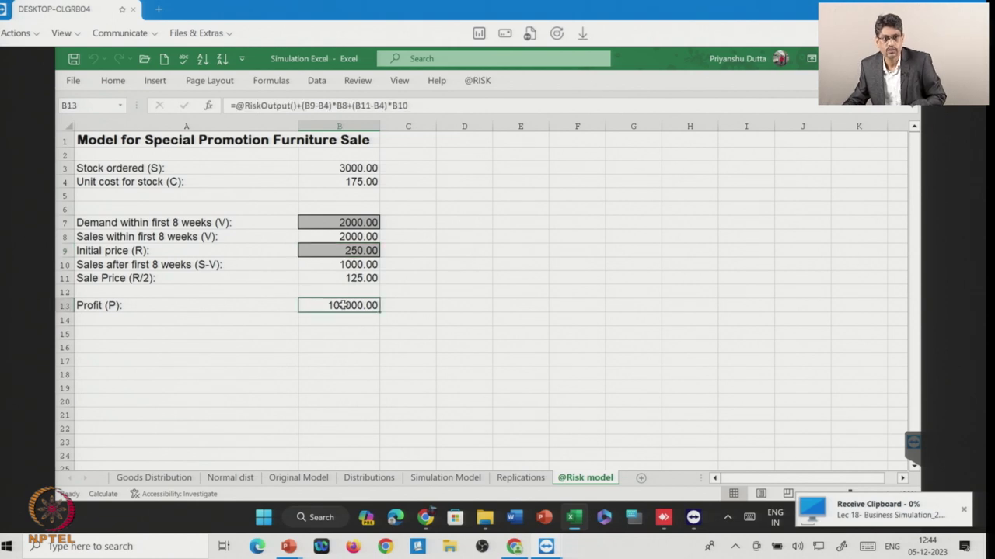
pyautogui.click(302, 106)
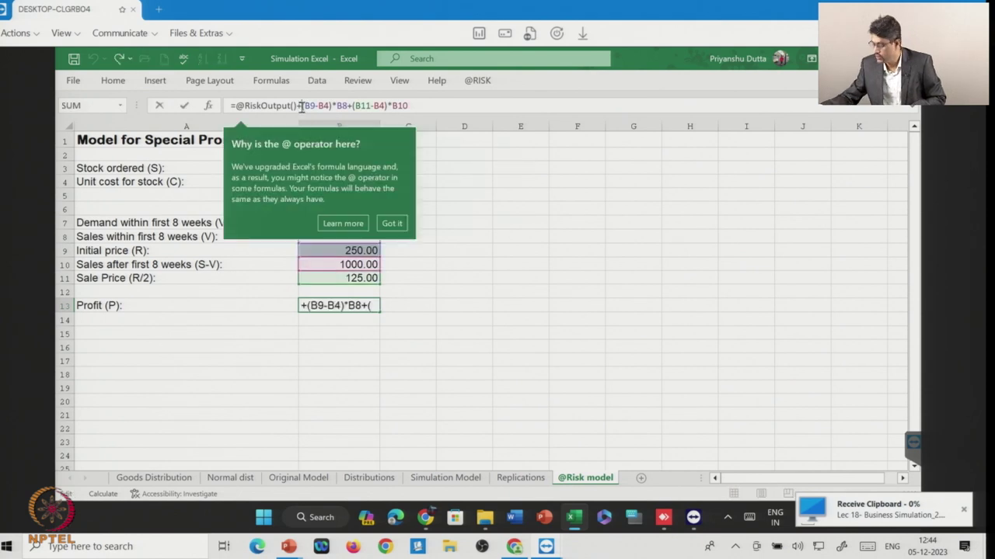
pyautogui.click(393, 222)
pyautogui.press('BackSpace')
pyautogui.press('BackSpace')
pyautogui.press('BackSpace')
pyautogui.press('BackSpace')
pyautogui.press('BackSpace')
pyautogui.press('BackSpace')
pyautogui.press('BackSpace')
pyautogui.press('BackSpace')
pyautogui.press('BackSpace')
pyautogui.press('BackSpace')
pyautogui.press('BackSpace')
pyautogui.press('BackSpace')
pyautogui.press('BackSpace')
pyautogui.press('BackSpace')
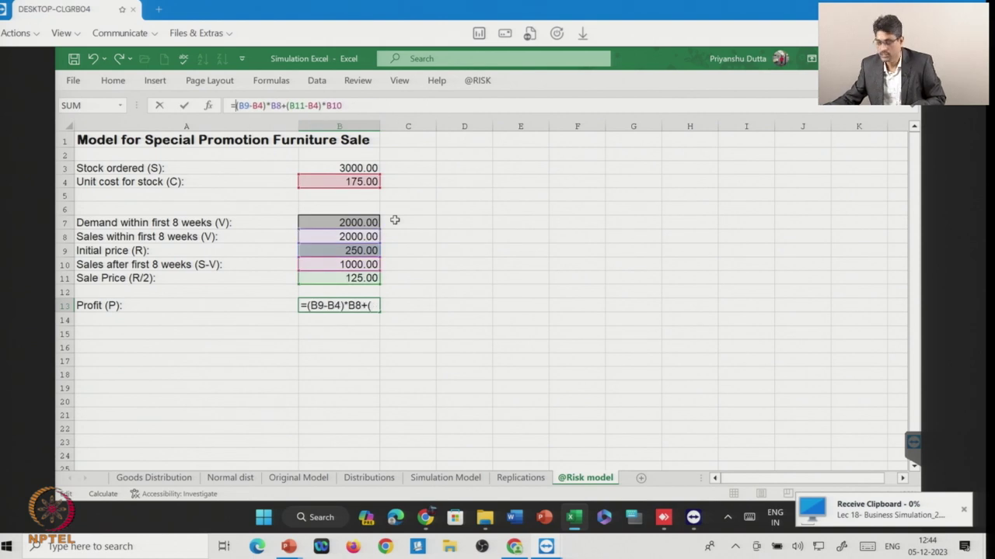
pyautogui.press('Return')
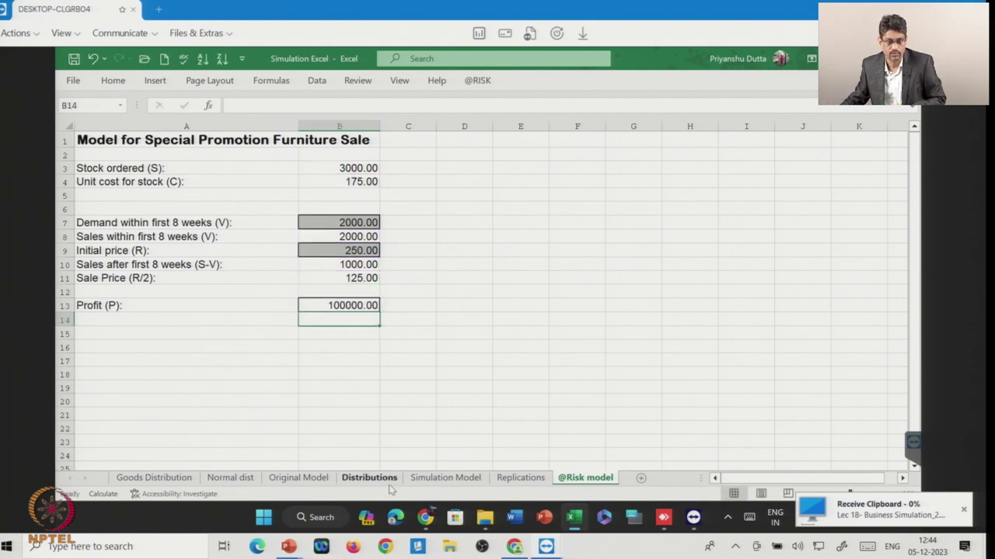
pyautogui.click(300, 479)
pyautogui.click(290, 278)
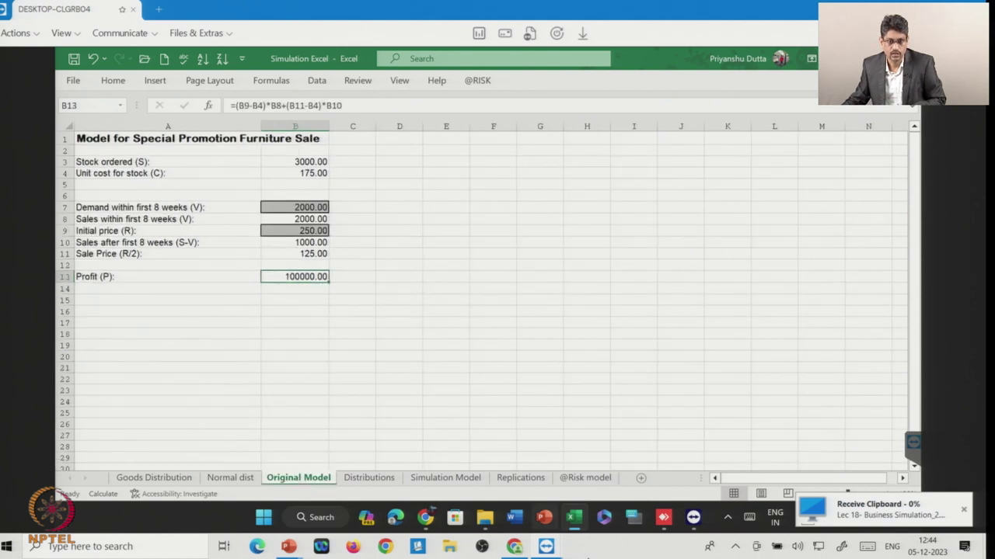
pyautogui.click(586, 479)
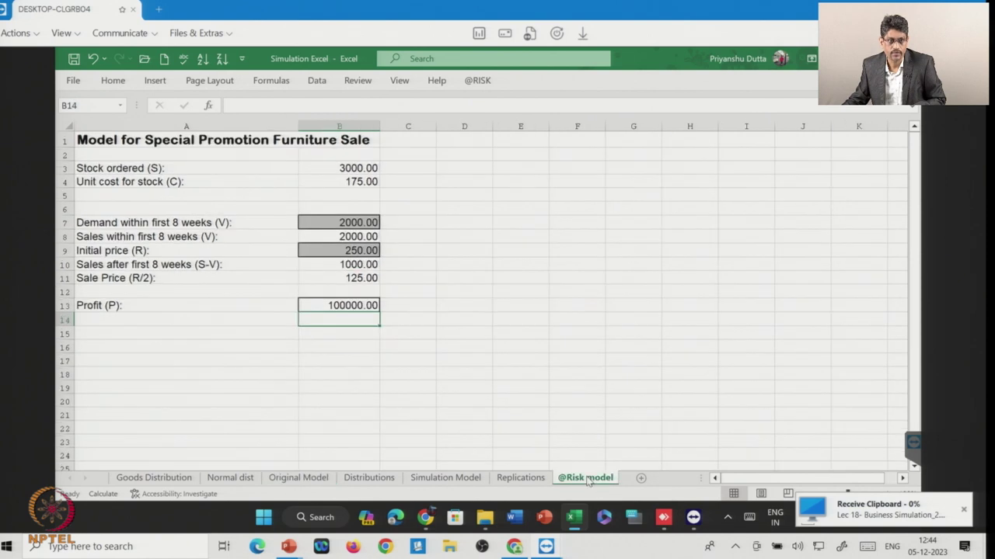
pyautogui.click(348, 305)
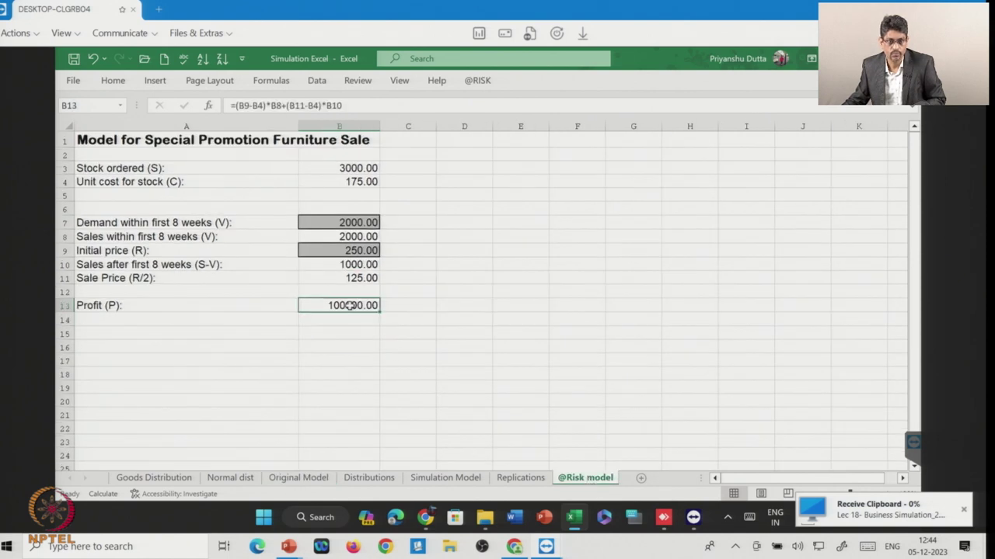
pyautogui.click(479, 82)
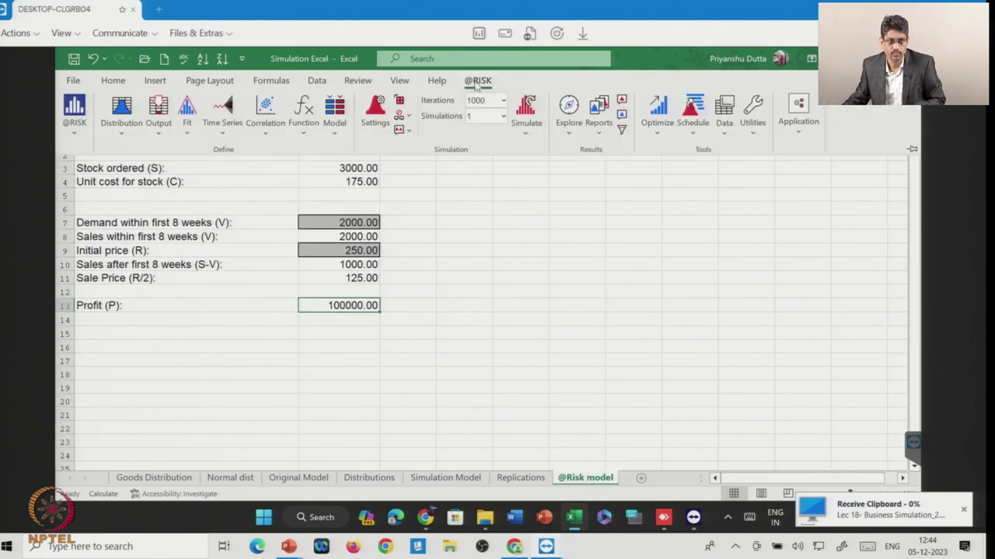
pyautogui.click(157, 109)
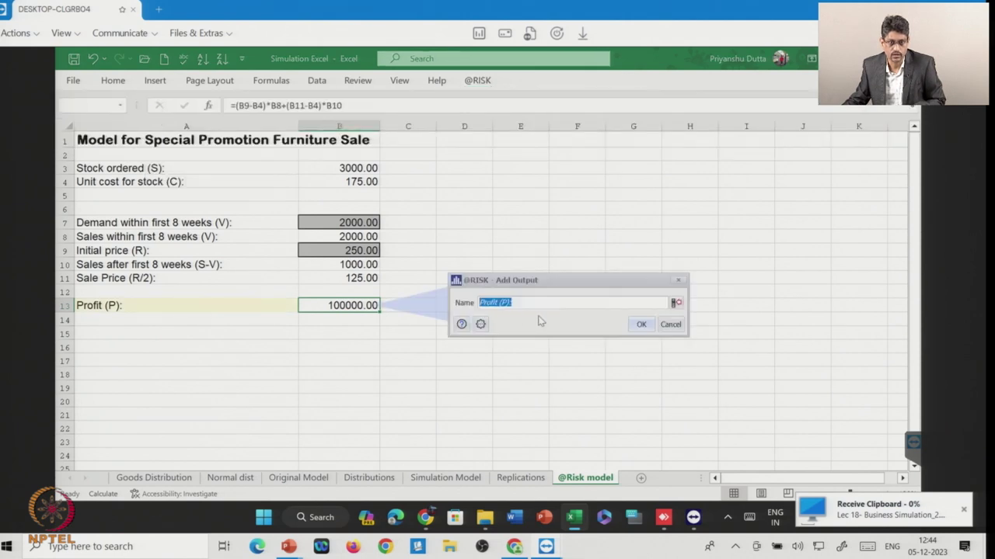
pyautogui.click(641, 324)
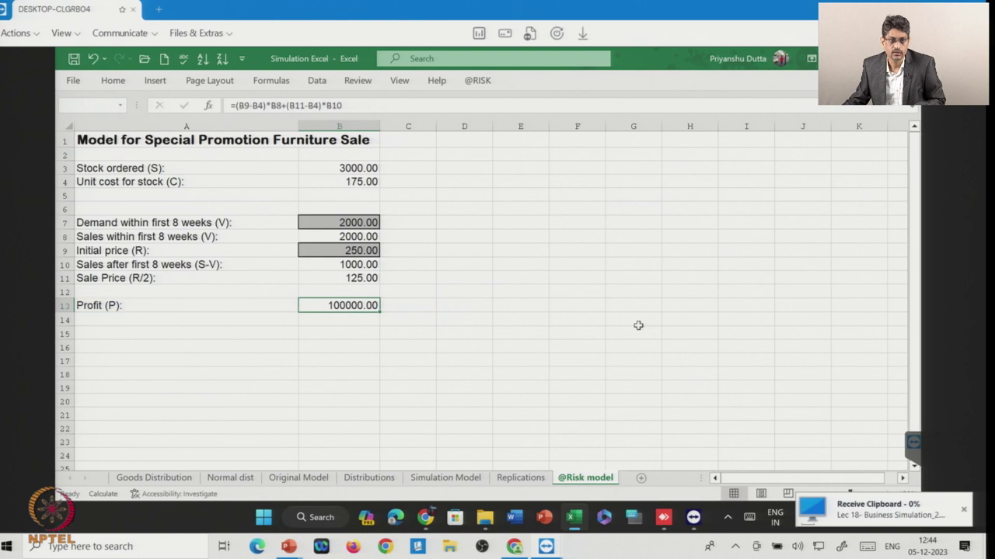
# - Check how the output definition appears in the profit cell B13's formula
pyautogui.click(342, 306)
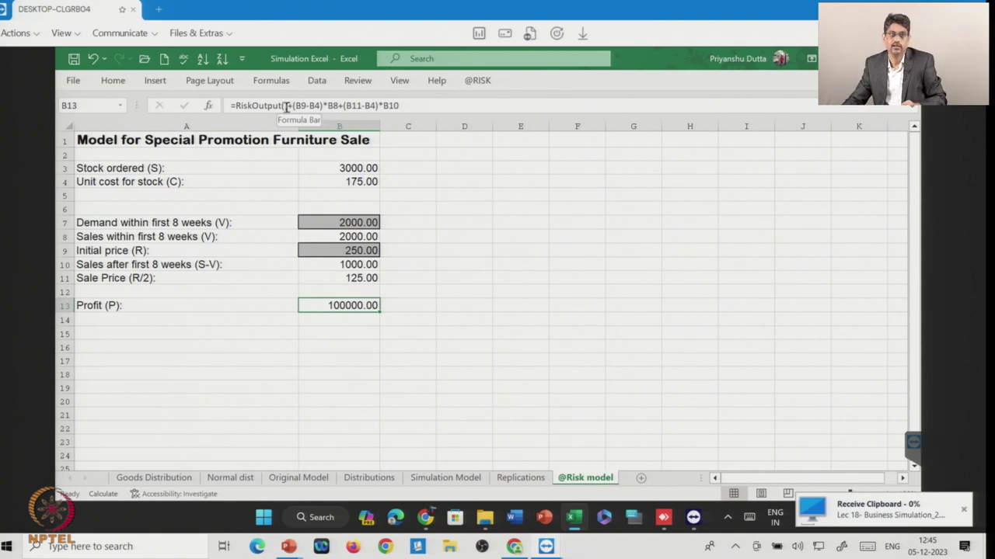
pyautogui.click(263, 348)
pyautogui.click(320, 305)
pyautogui.click(349, 413)
pyautogui.click(333, 305)
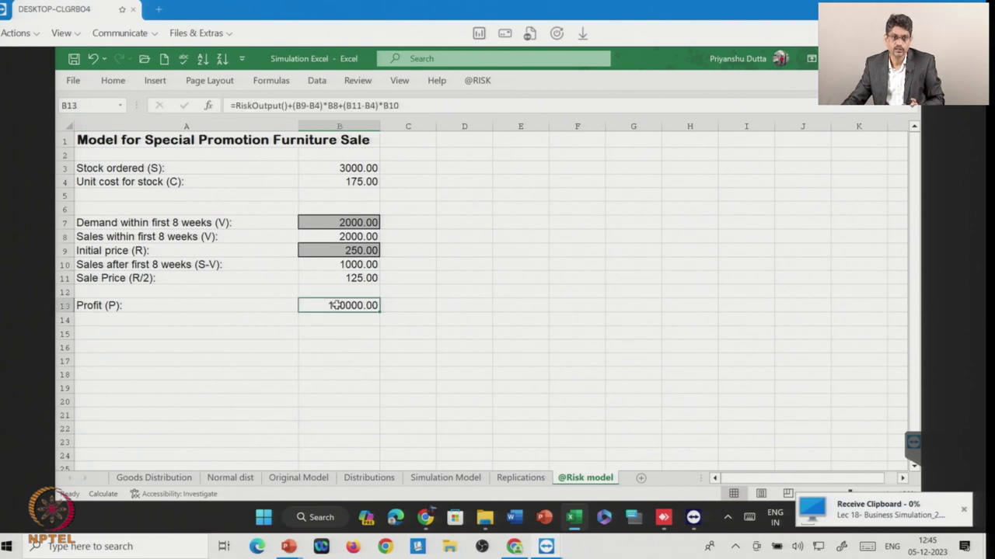
pyautogui.click(477, 82)
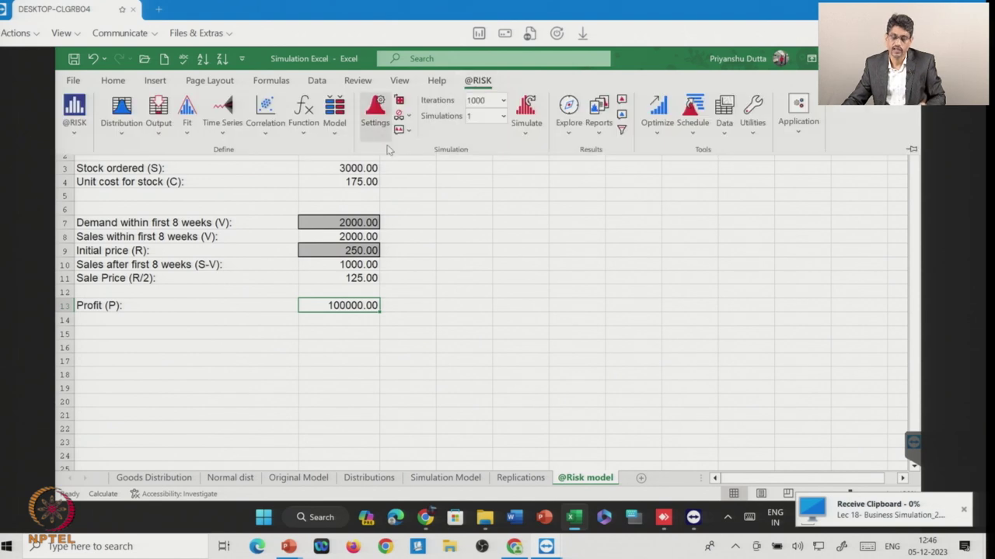
pyautogui.click(502, 102)
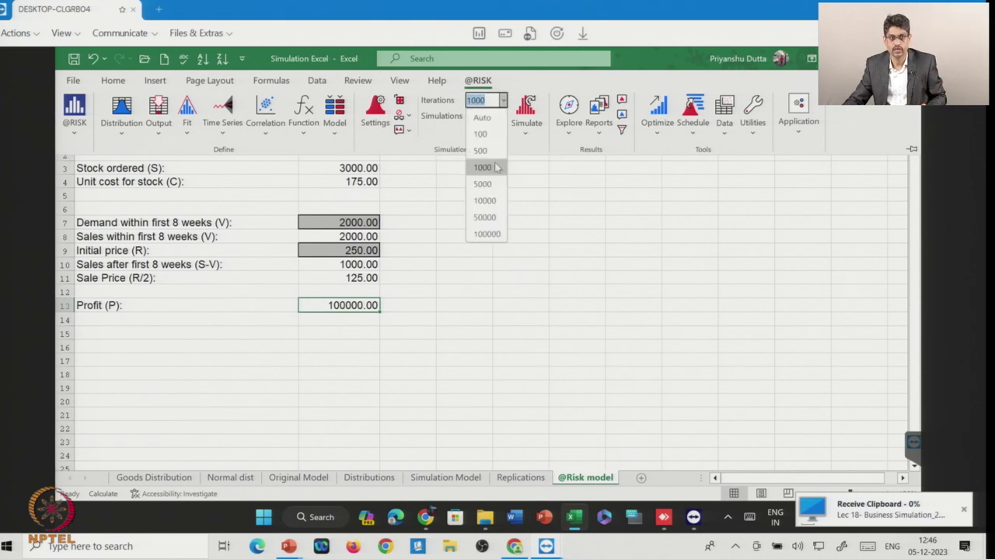
pyautogui.click(489, 103)
pyautogui.press('BackSpace')
pyautogui.press('BackSpace')
pyautogui.press('BackSpace')
pyautogui.press('BackSpace')
pyautogui.write('2000')
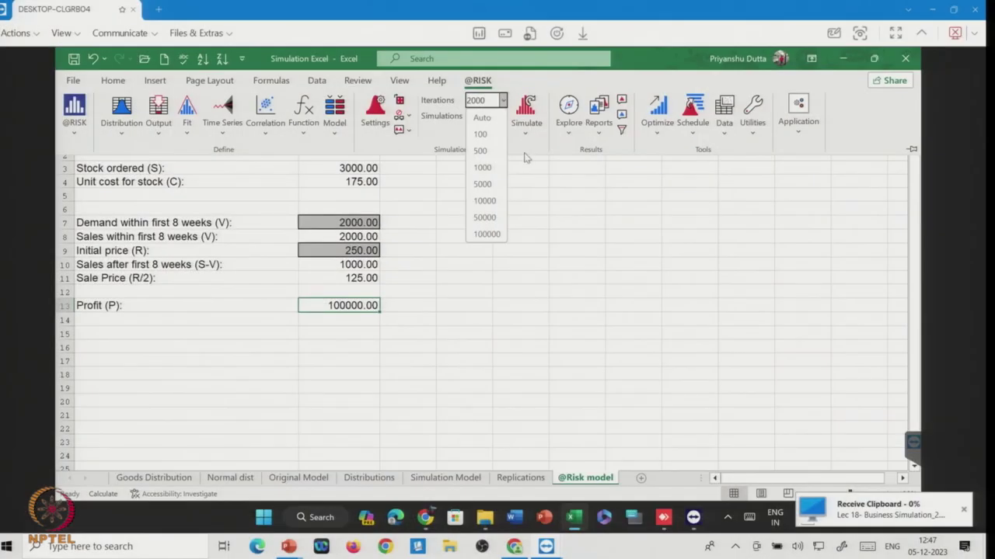
pyautogui.click(525, 140)
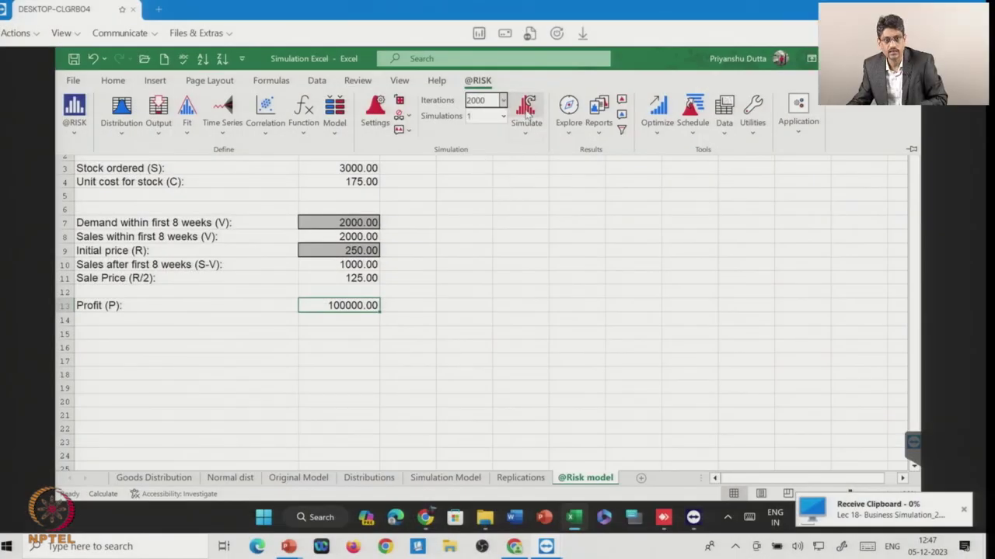
pyautogui.click(526, 114)
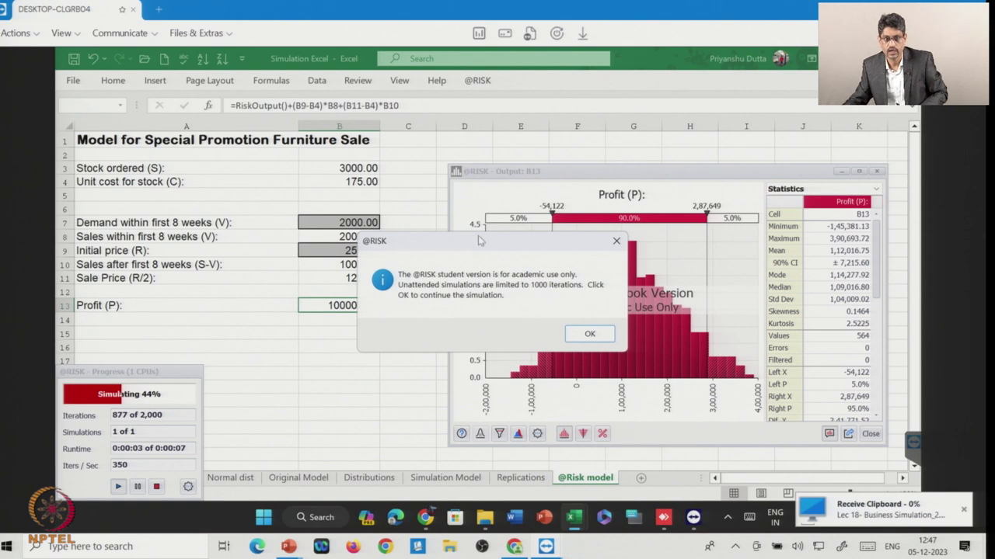
pyautogui.click(592, 334)
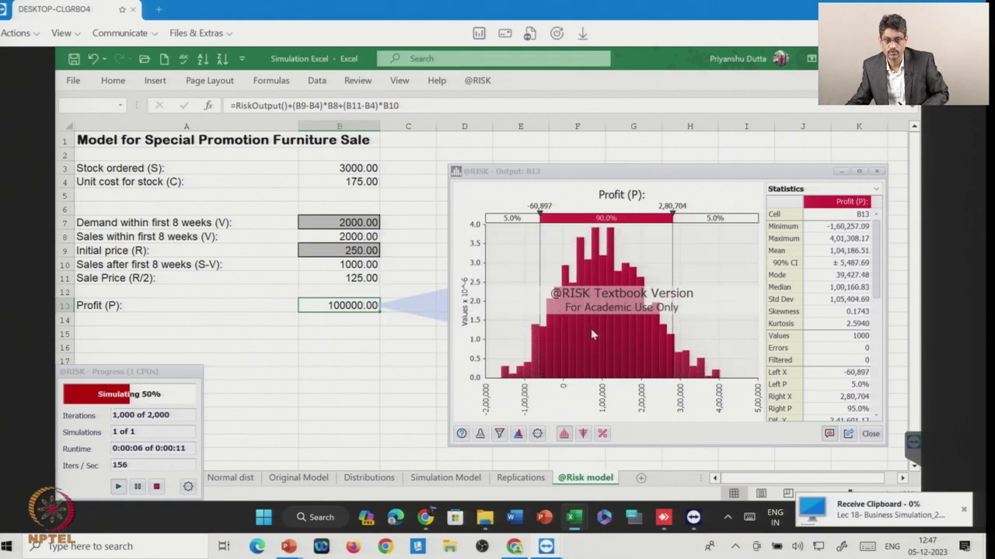